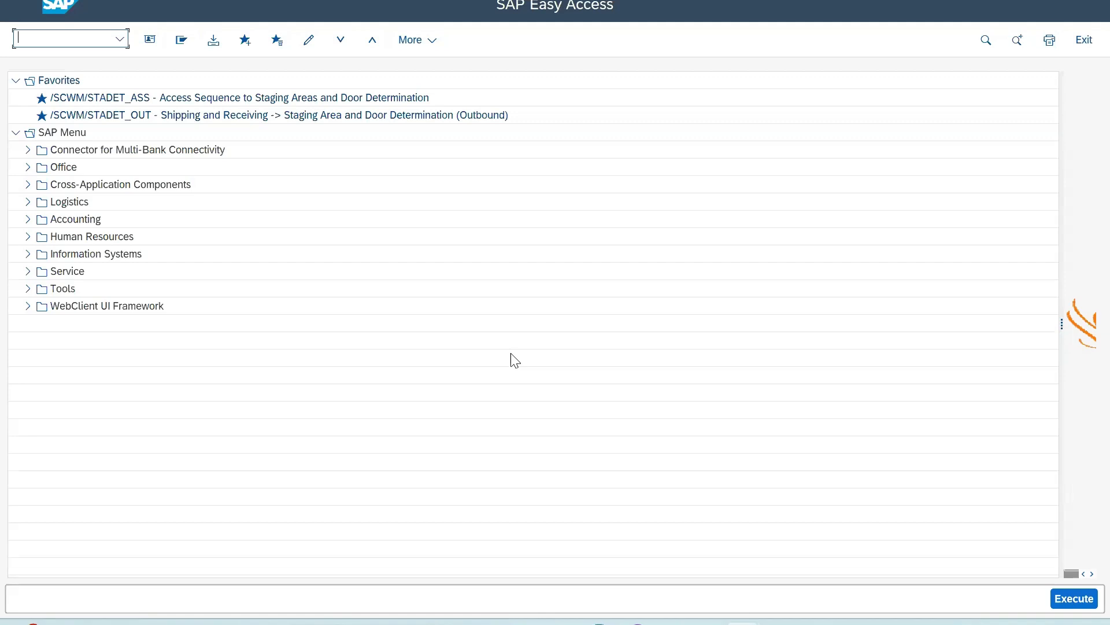
- Start transaction VL31N to create an inbound delivery and continue with the prefilled purchase order
left_click(162, 497)
left_click(66, 41)
type("Vl31n")
key("Return")
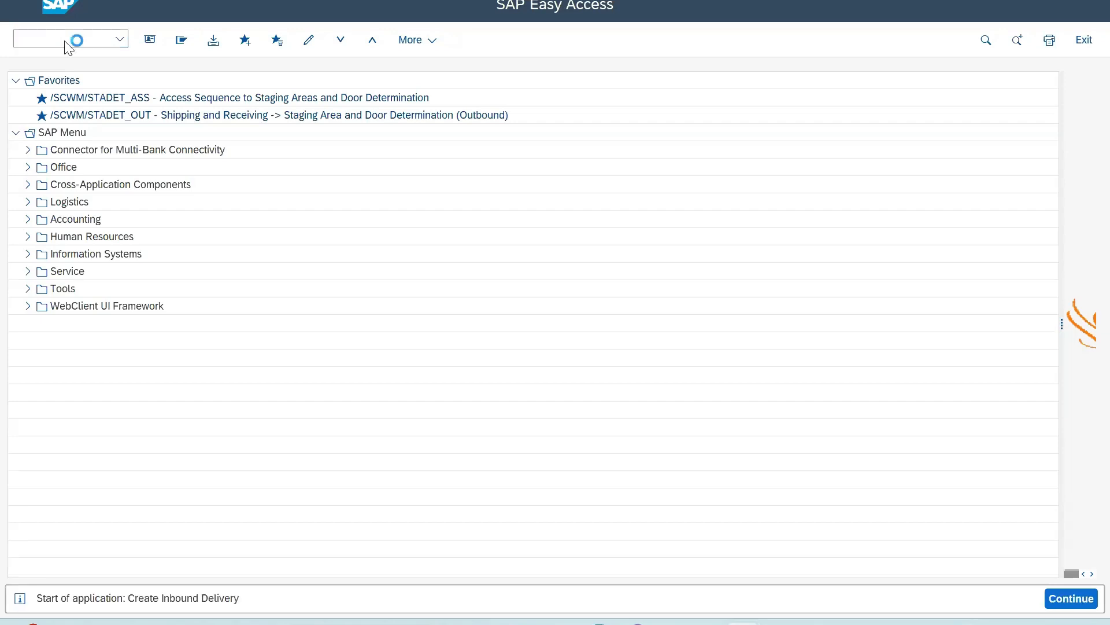
key("Return")
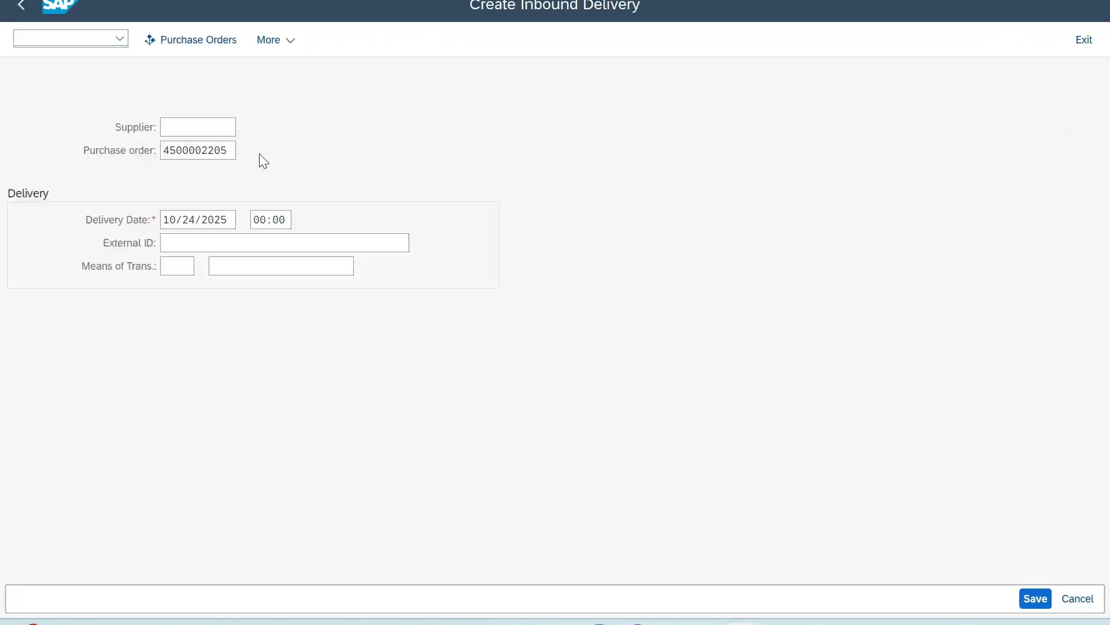
- Set the delivery quantity of item 10, material EWM1710, to 1 and save the inbound delivery
double_click(478, 312)
type("1")
key("Return")
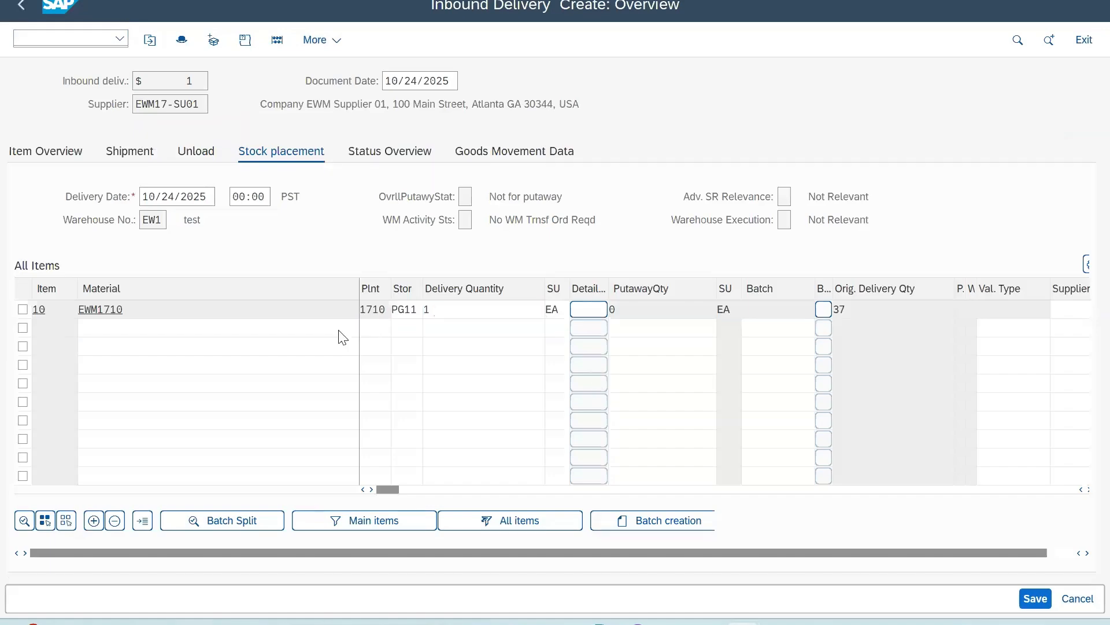
key("Return")
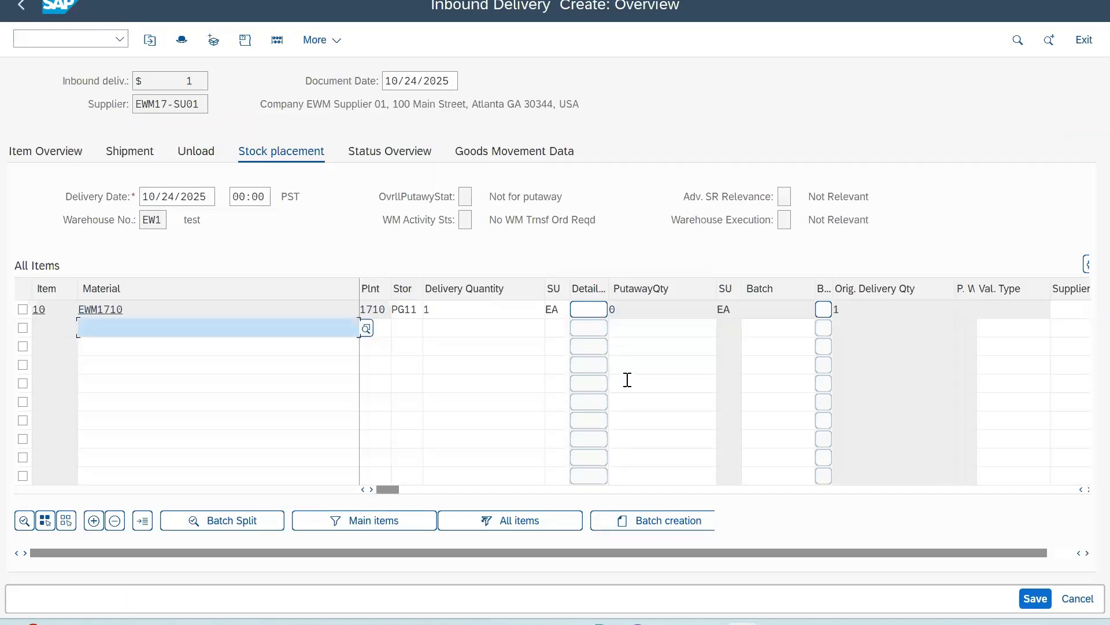
left_click(1034, 598)
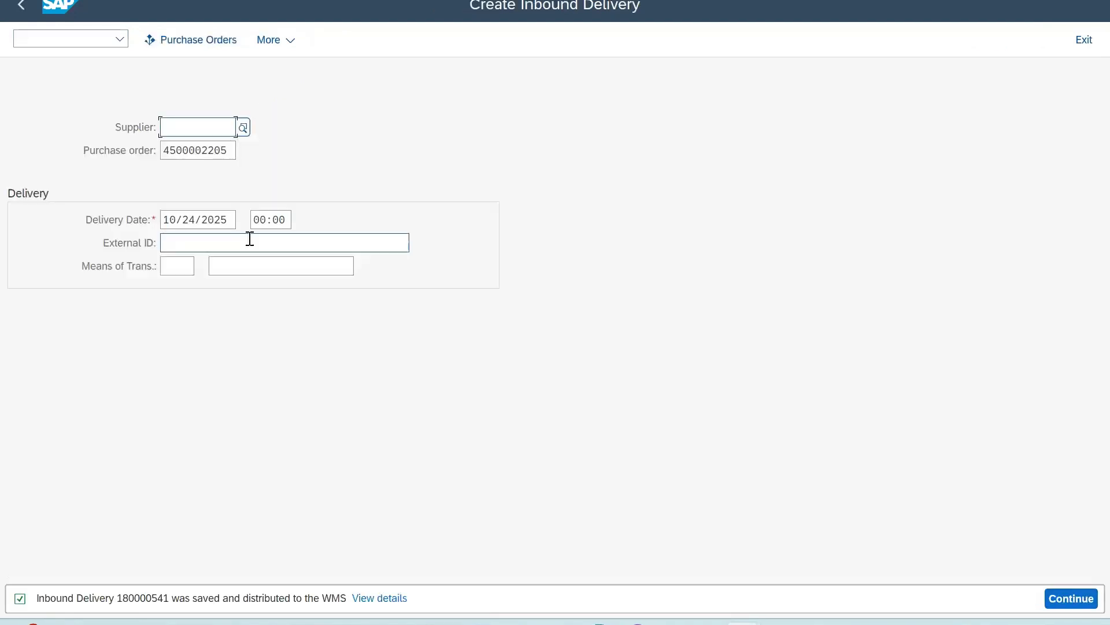
- Go to the Display Inbound Delivery screen for the saved delivery and copy its delivery number
left_click(65, 1)
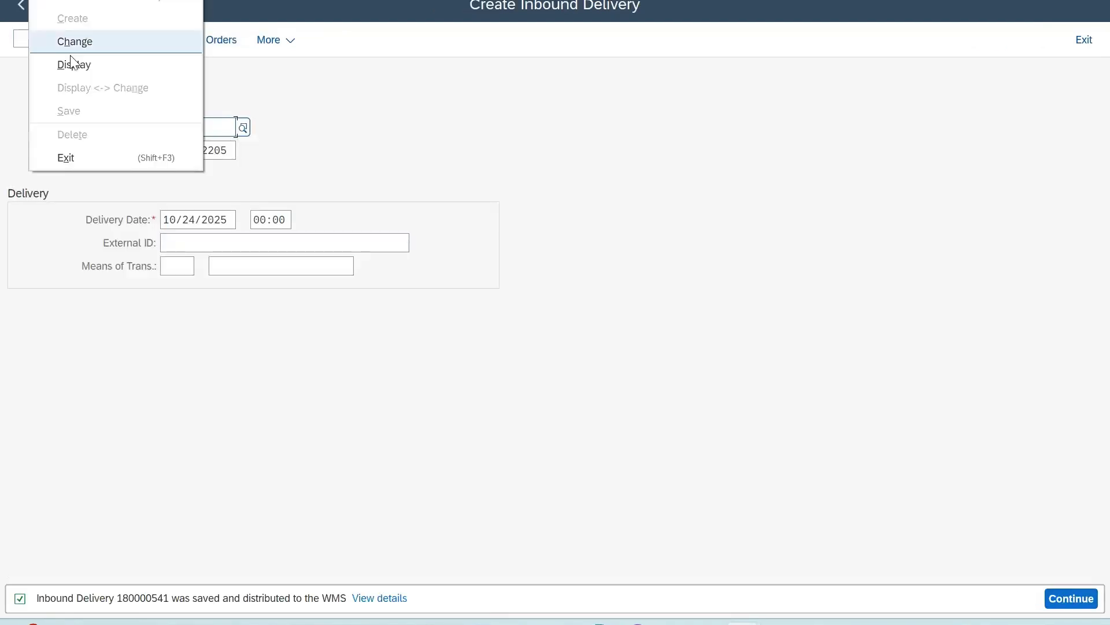
left_click(69, 68)
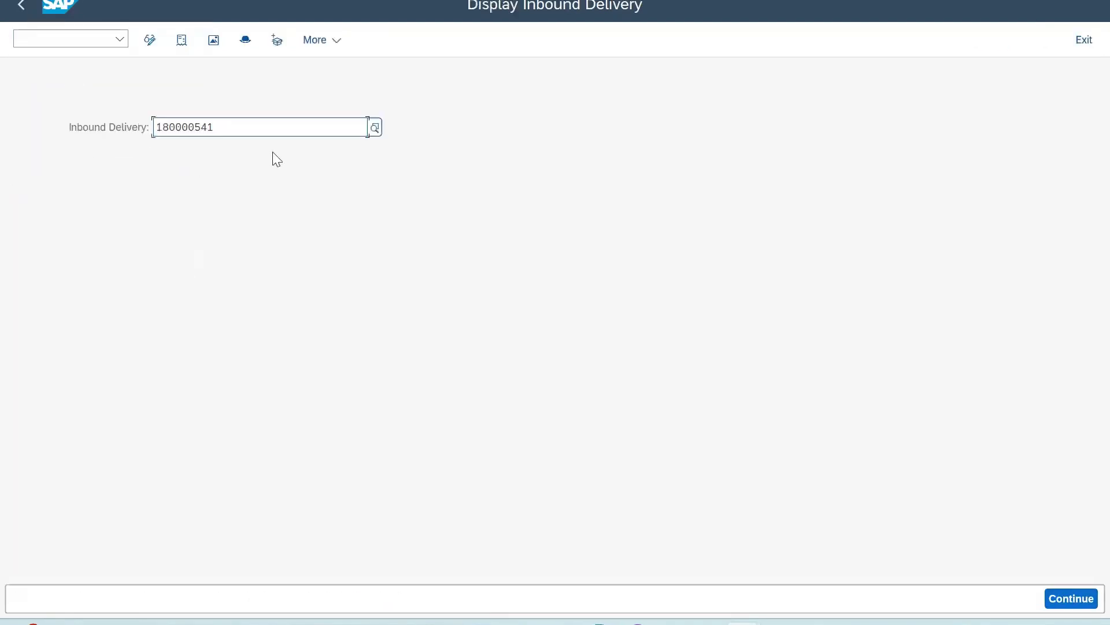
left_click_drag(223, 127, 75, 134)
left_click(241, 133)
left_click_drag(238, 127, 85, 142)
key("ctrl+c")
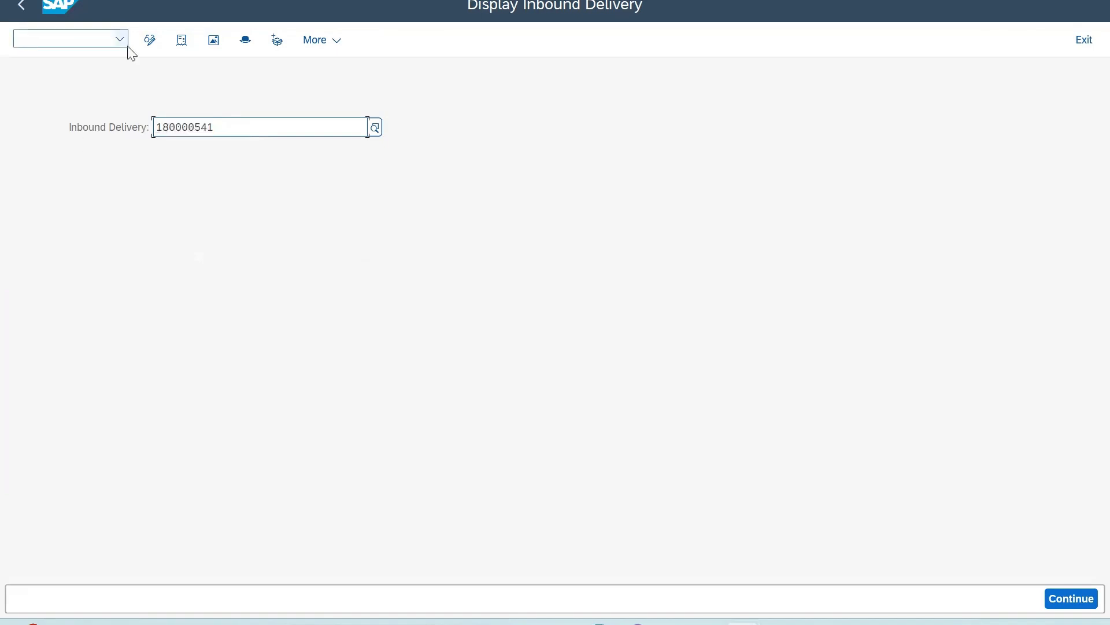
- Start transaction /n/scwm/prdi and find the warehouse inbound delivery using the copied delivery number
left_click(125, 41)
left_click(85, 77)
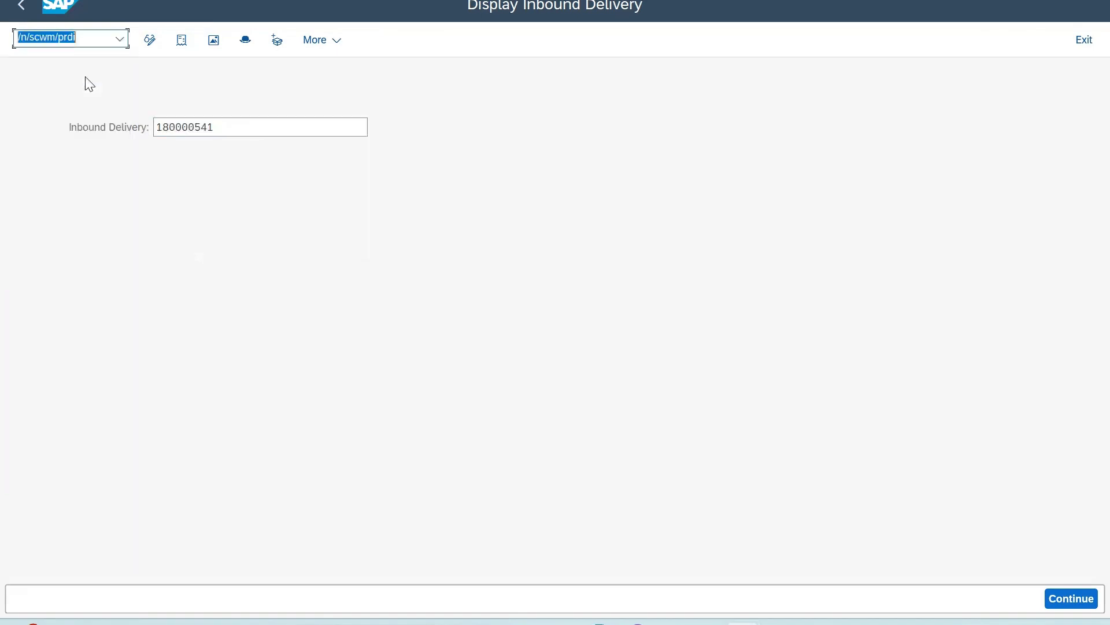
key("Return")
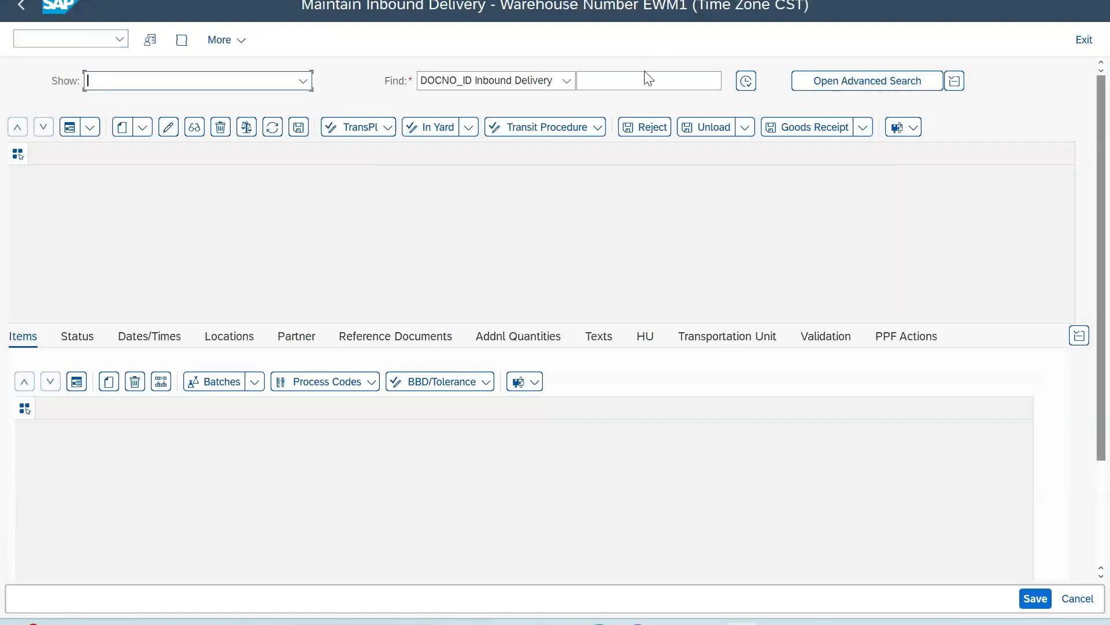
left_click(642, 75)
key("ctrl+v")
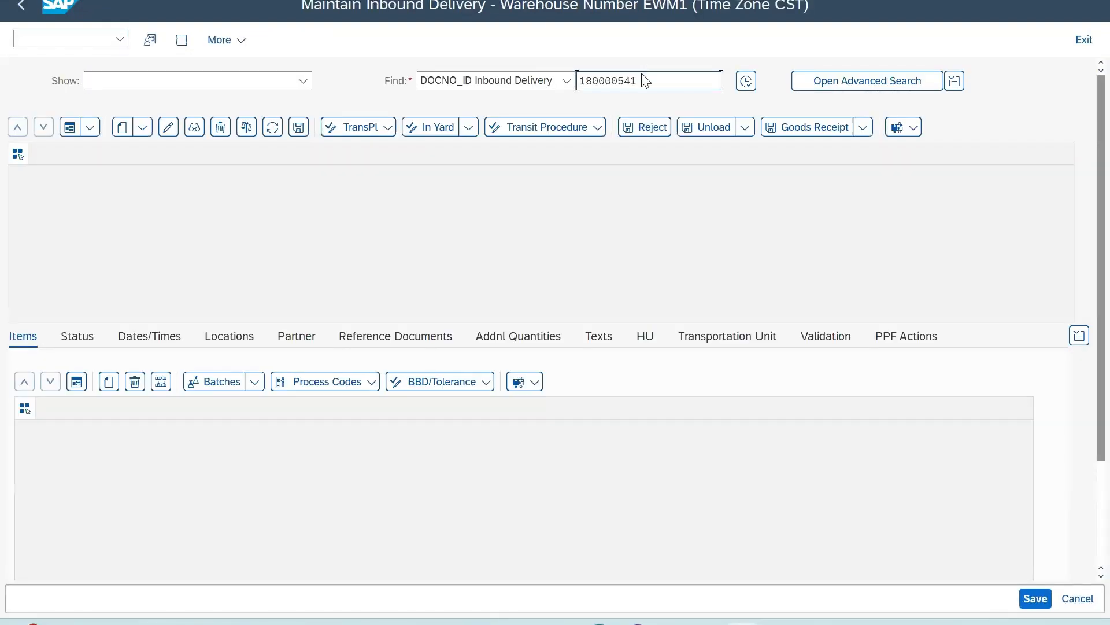
left_click(746, 81)
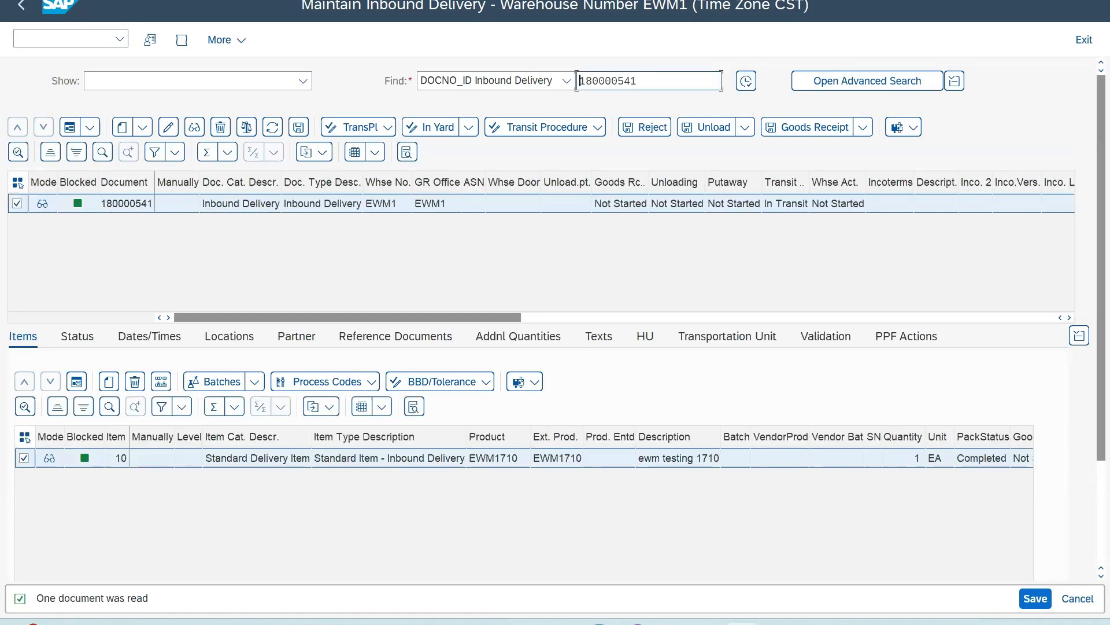
- Open the follow-on warehouse task creation for putaway of the selected inbound delivery
left_click(67, 1)
mouse_move(78, 20)
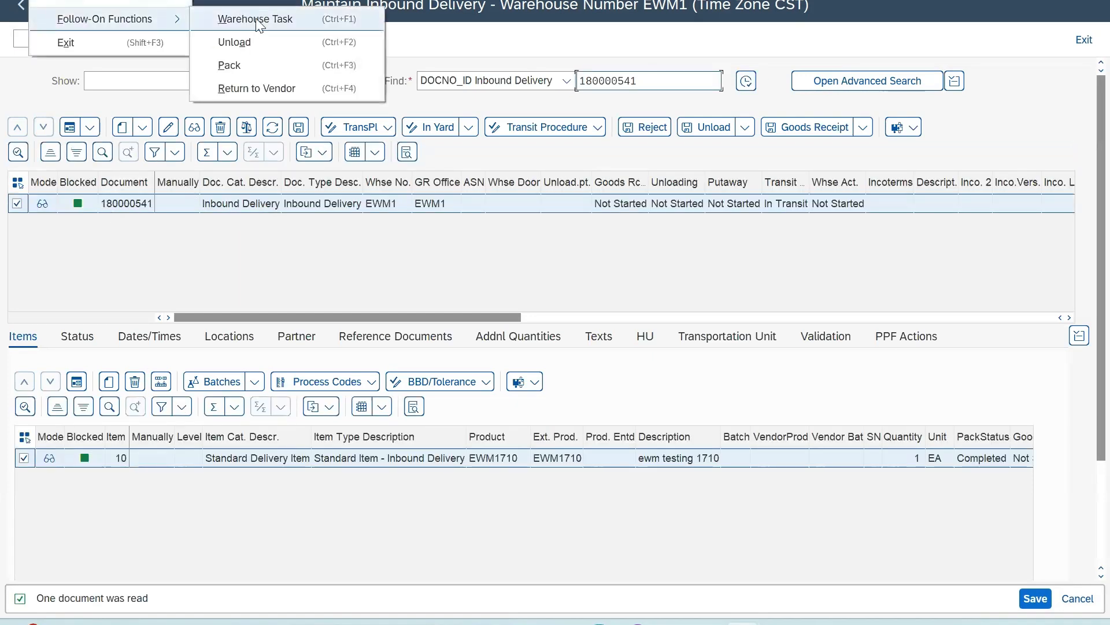
left_click(255, 21)
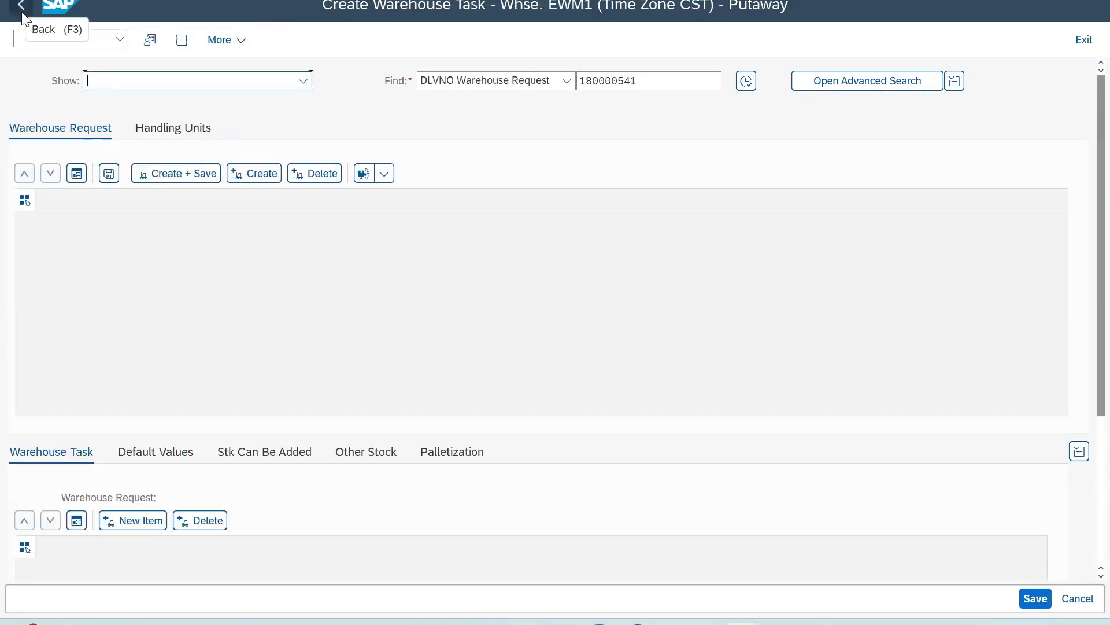
mouse_move(816, 622)
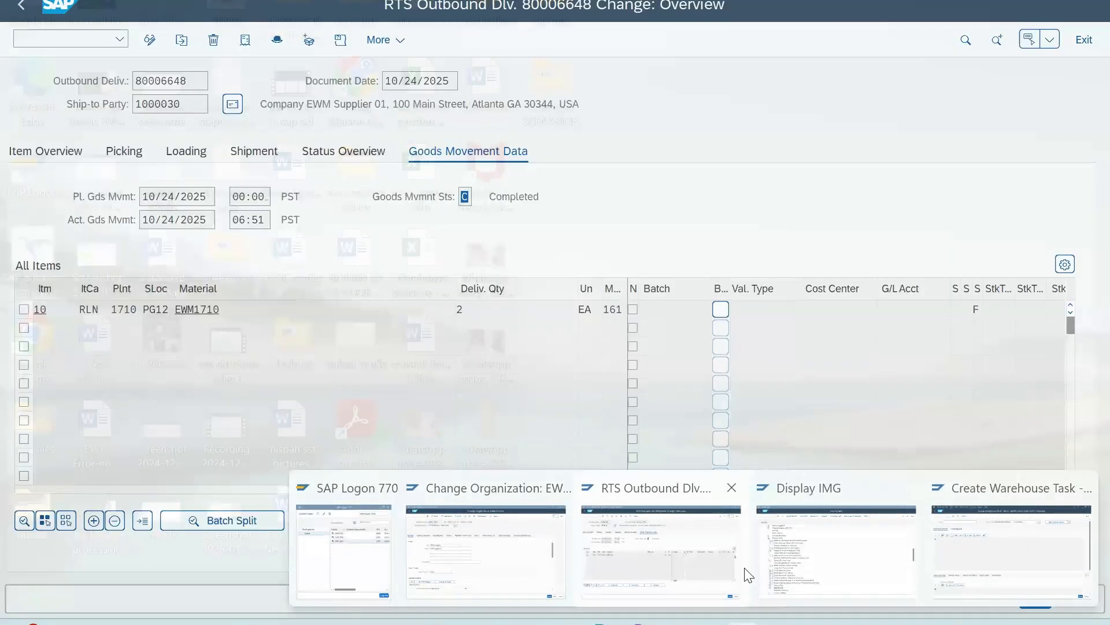
left_click(686, 572)
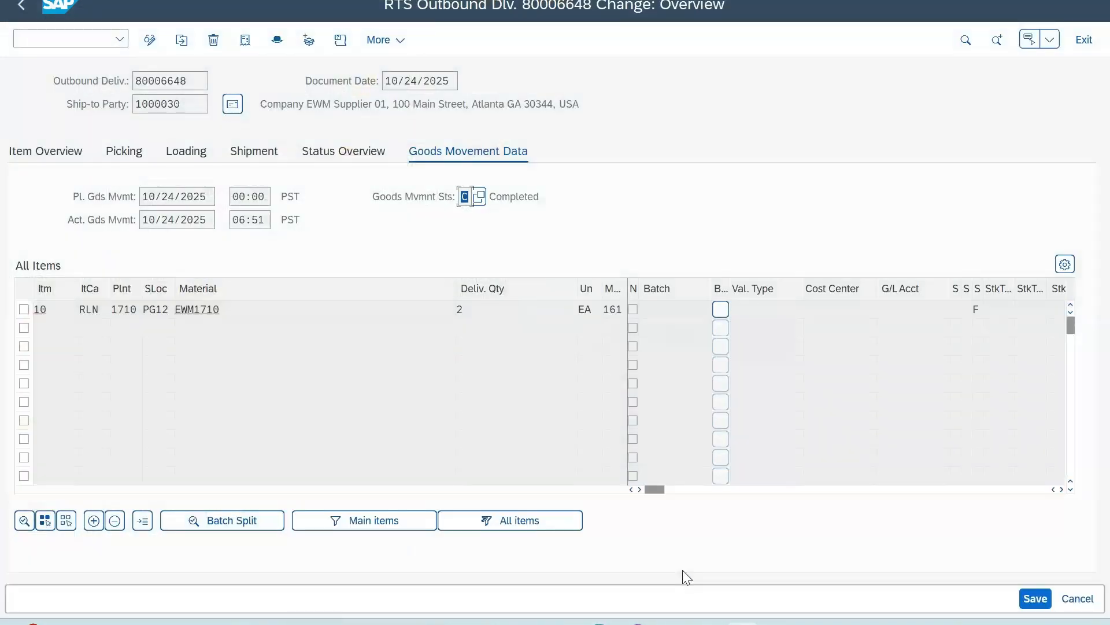
mouse_move(815, 622)
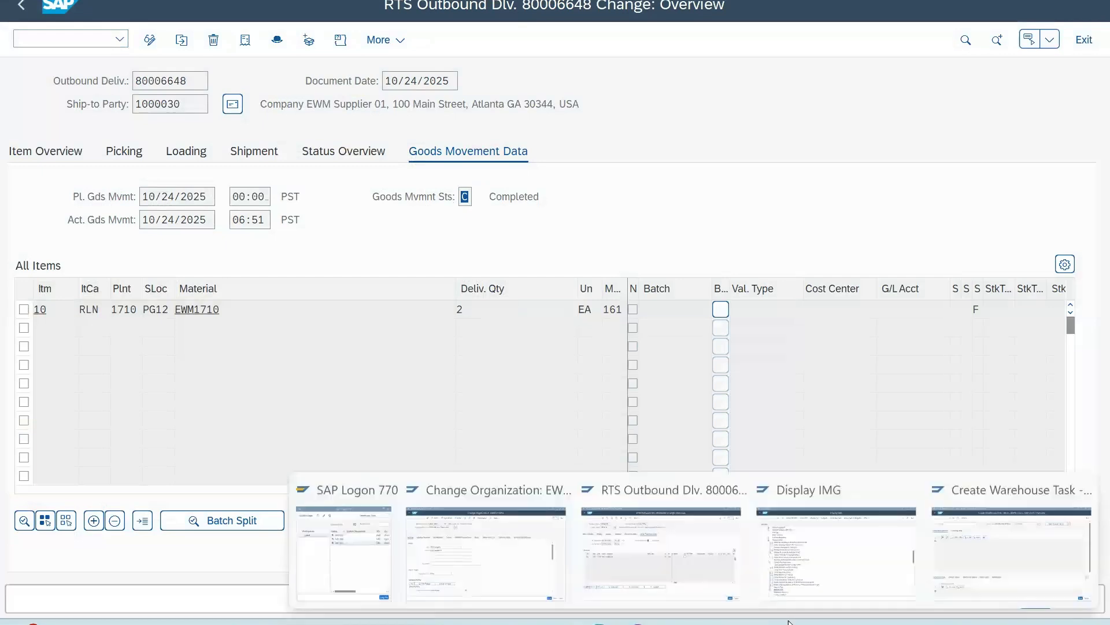
left_click(1005, 546)
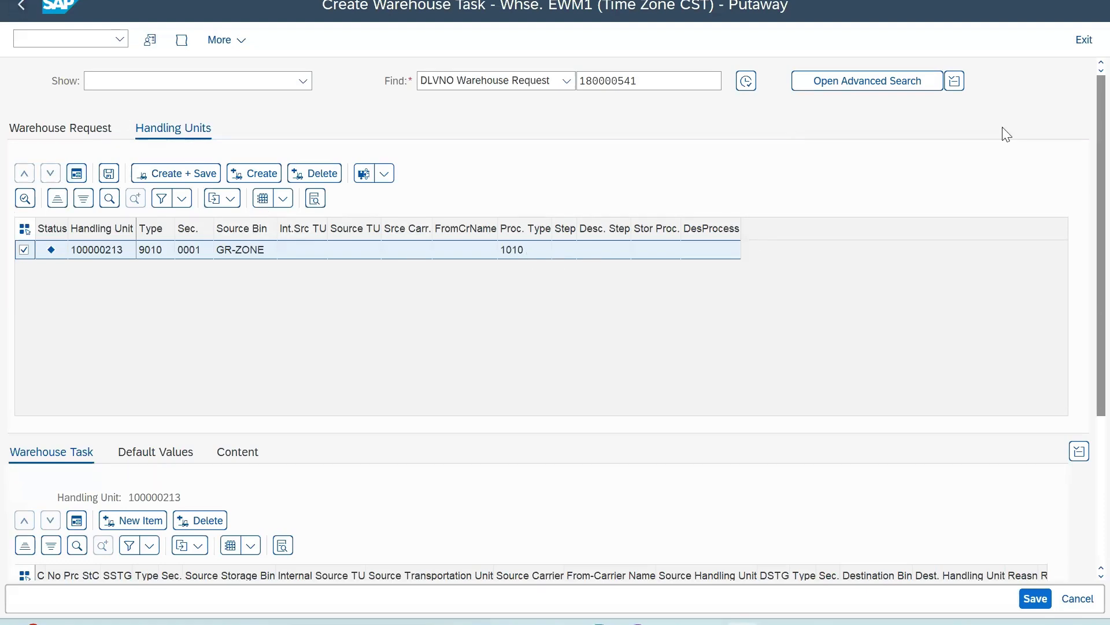
- In the handling unit's default values, set the destination to storage type 0010, section 0001 and bin EWM1-01-07
scroll(1101, 123, "down", 1)
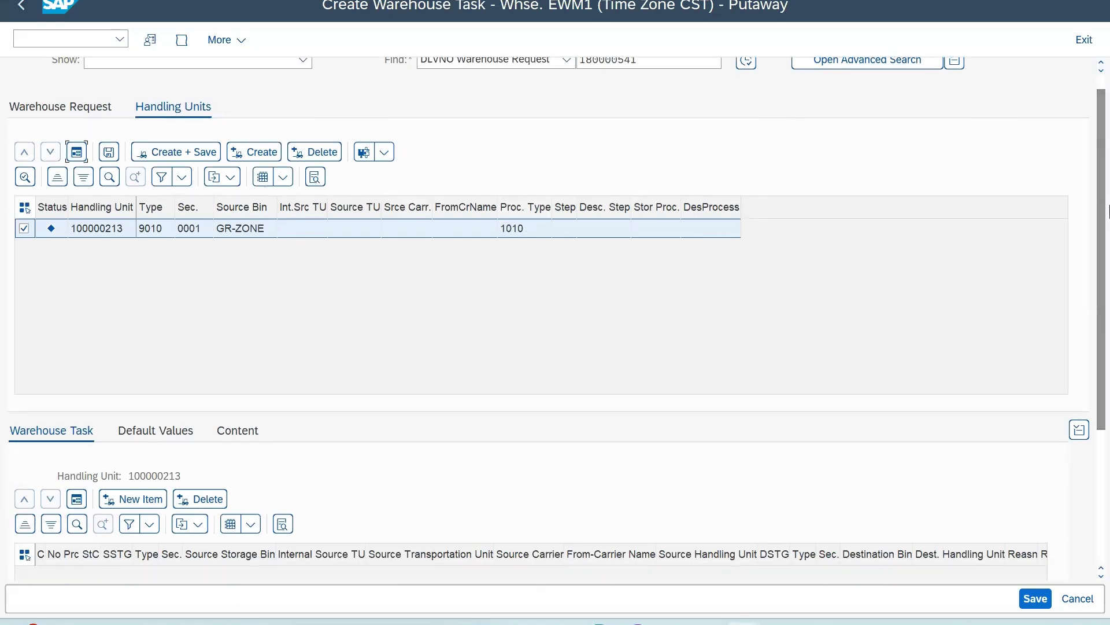
left_click_drag(1104, 198, 1104, 327)
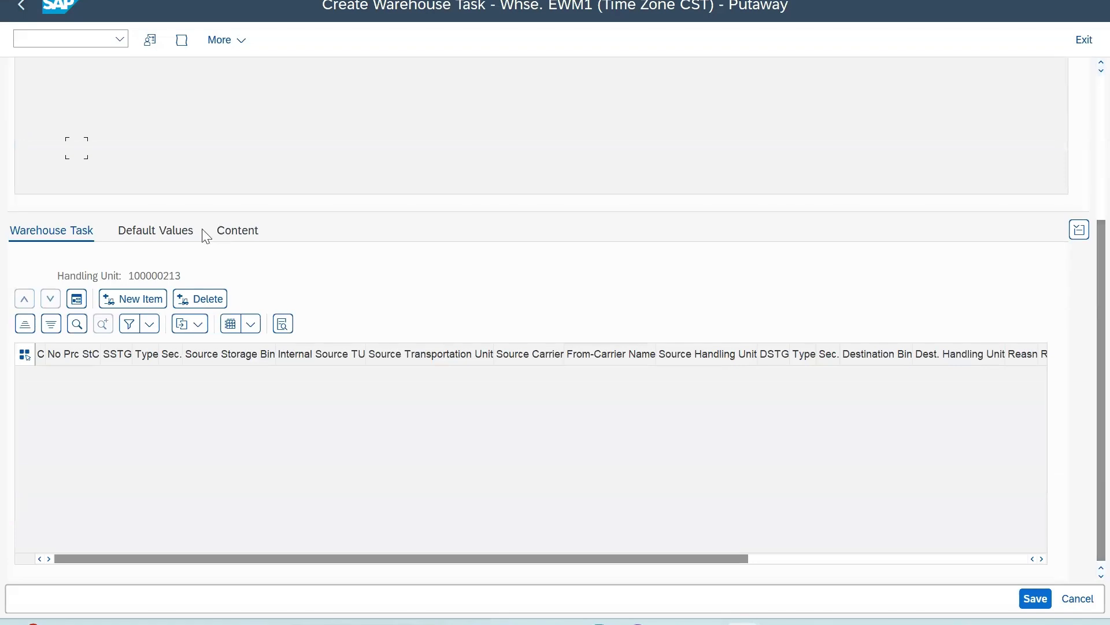
left_click(173, 238)
left_click(169, 451)
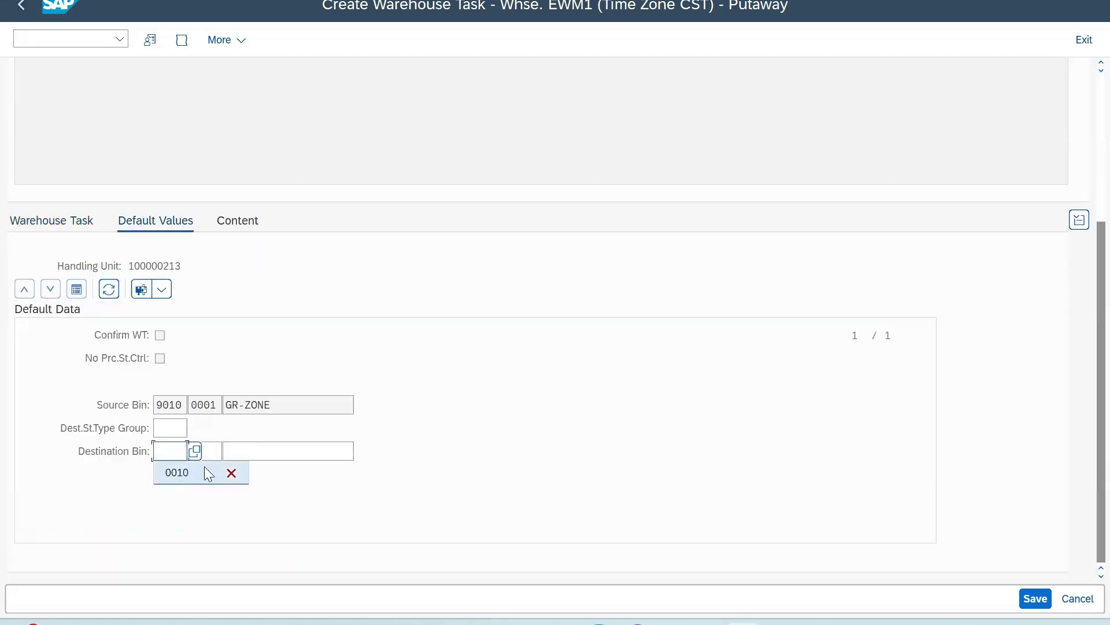
left_click(189, 472)
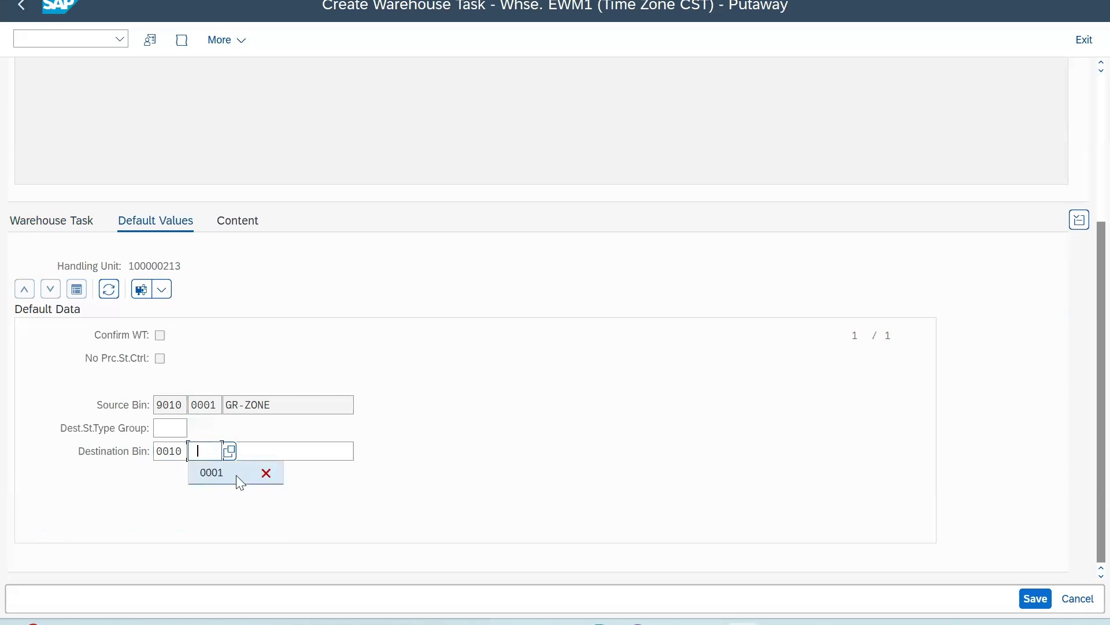
left_click(223, 474)
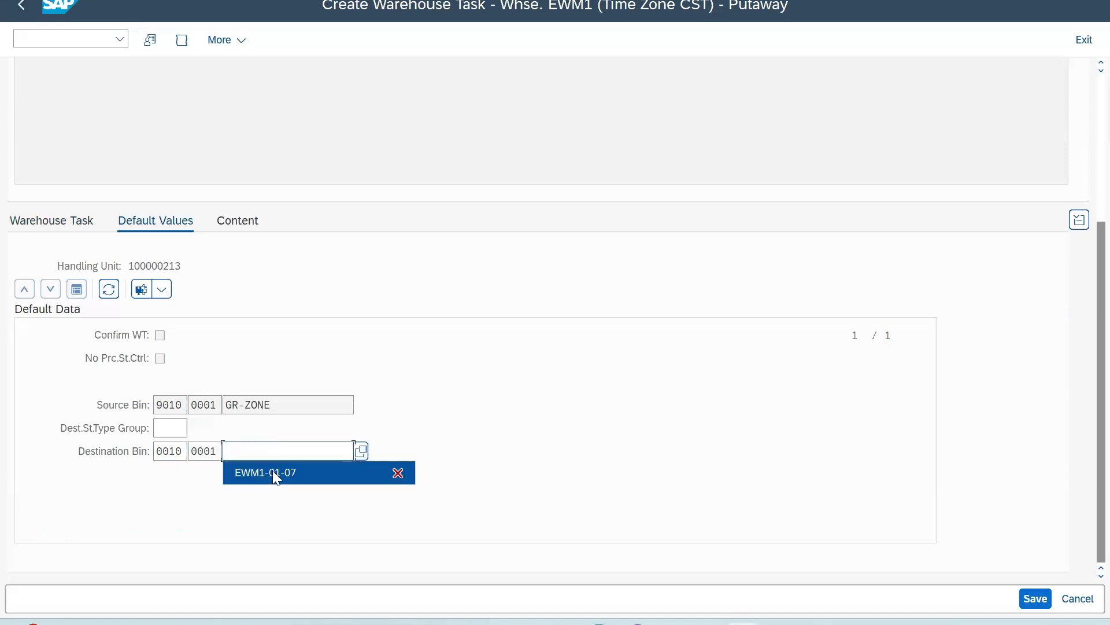
left_click(272, 471)
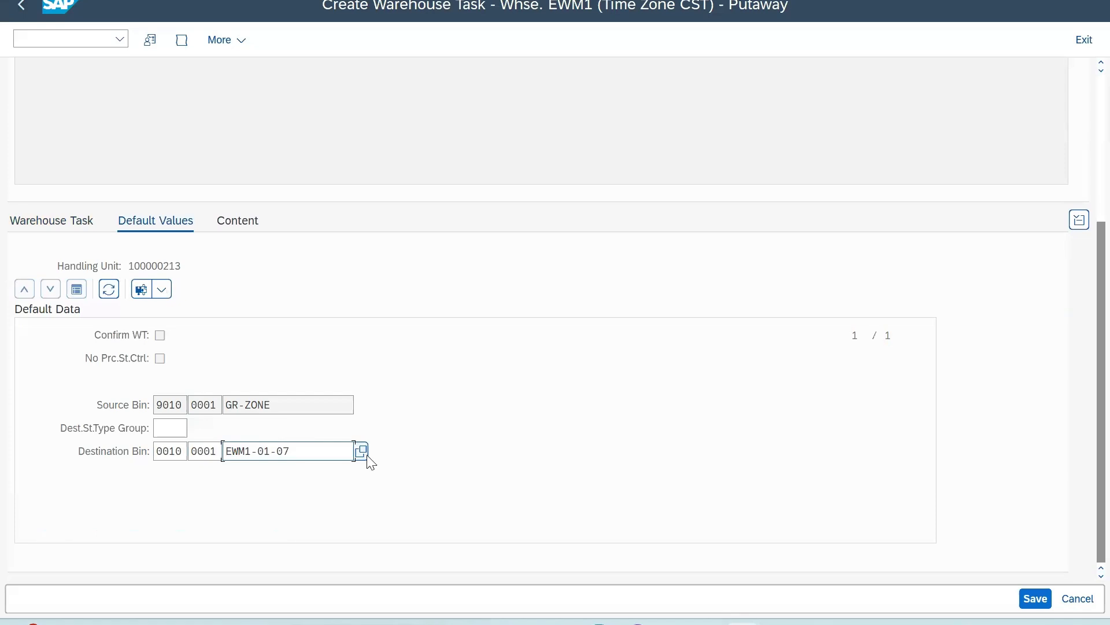
- Replace the destination bin with the empty bin EWM1-01-08 from the value list
double_click(185, 409)
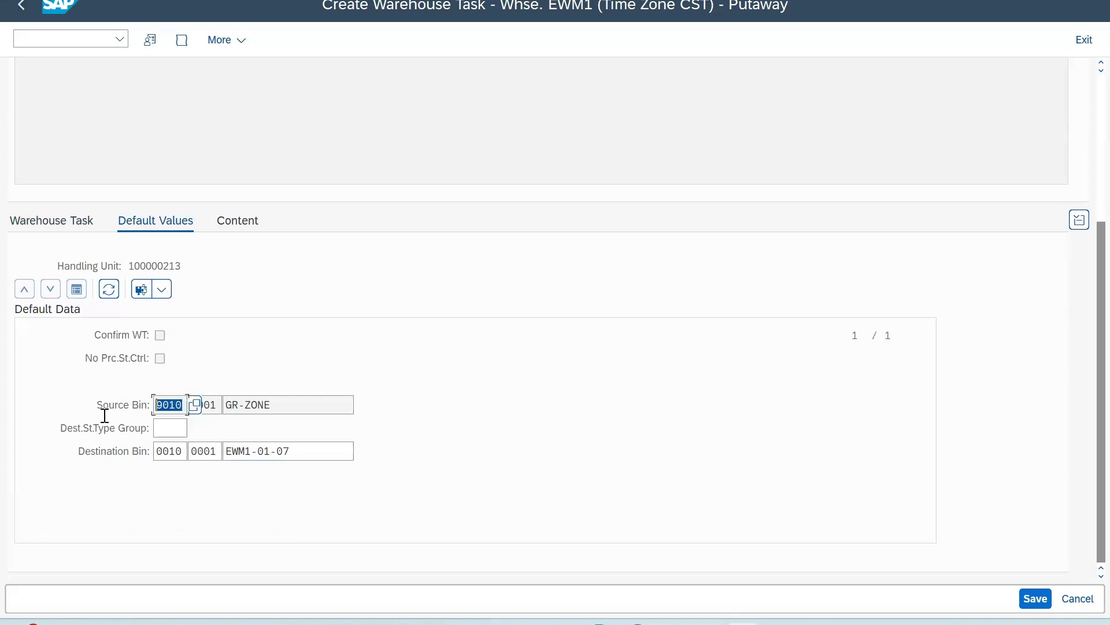
left_click_drag(281, 406, 119, 411)
left_click(324, 452)
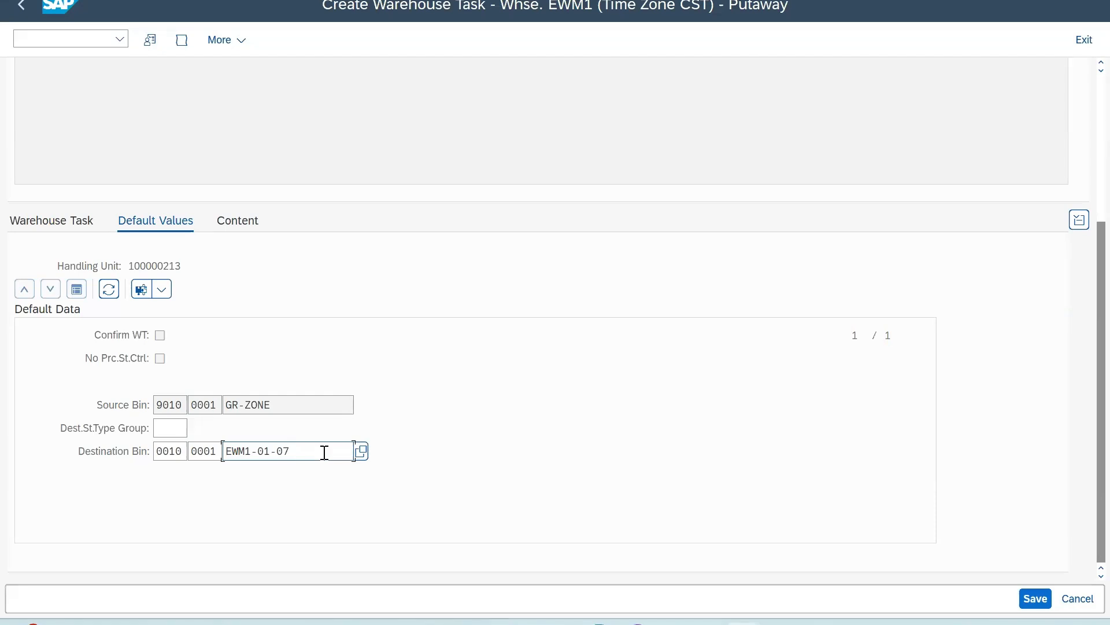
left_click(361, 454)
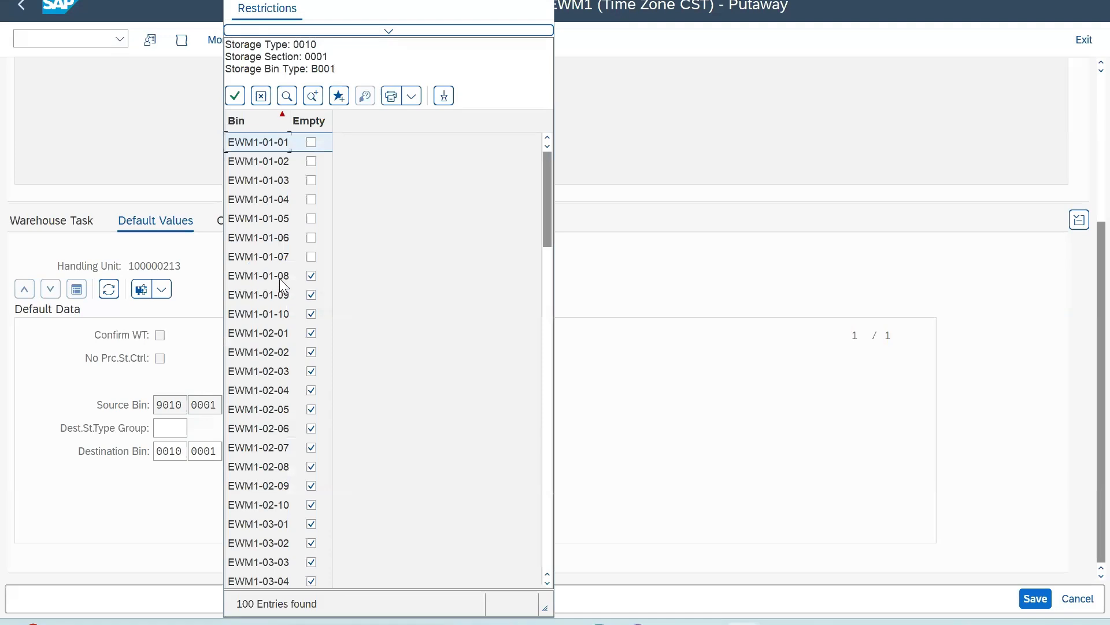
double_click(279, 277)
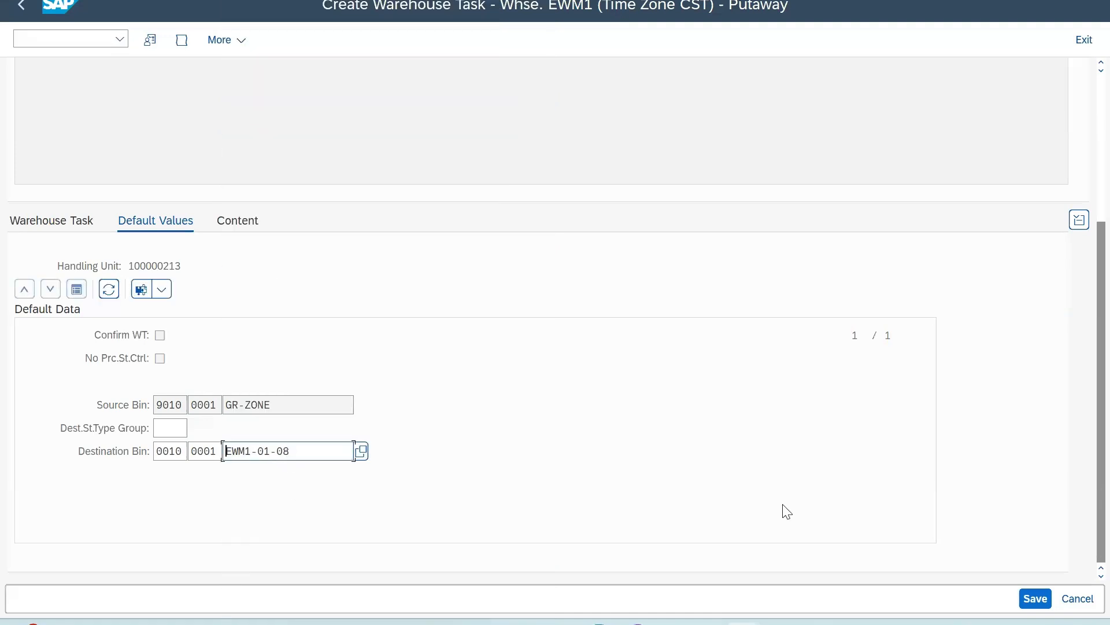
- Create and save the putaway warehouse task for the handling unit, and confirm it in its warehouse order
scroll(1102, 243, "up", 5)
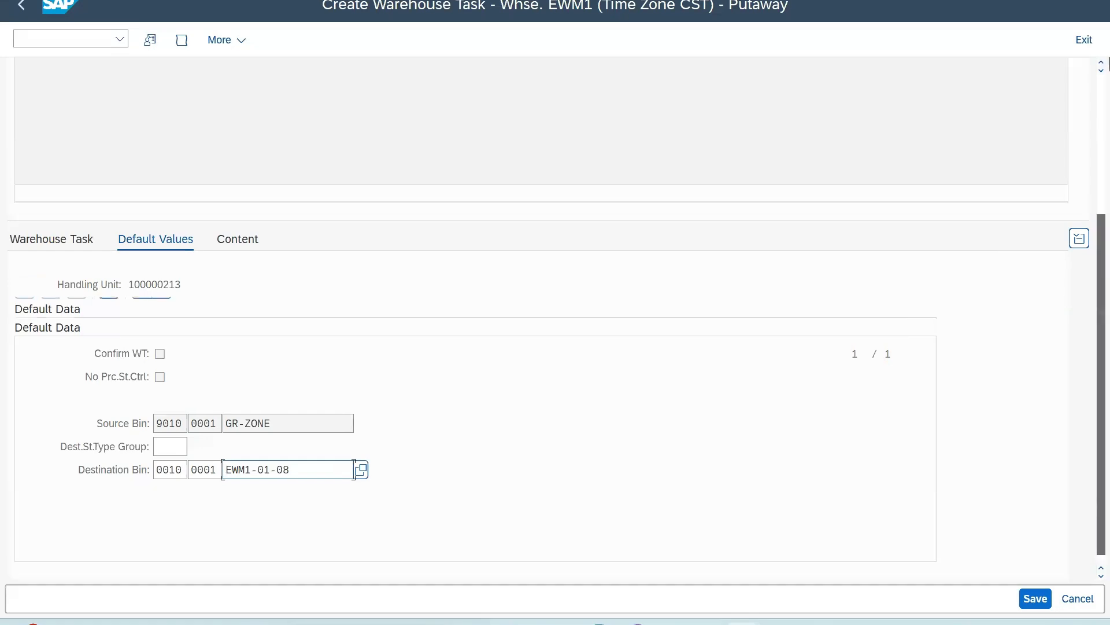
left_click(259, 183)
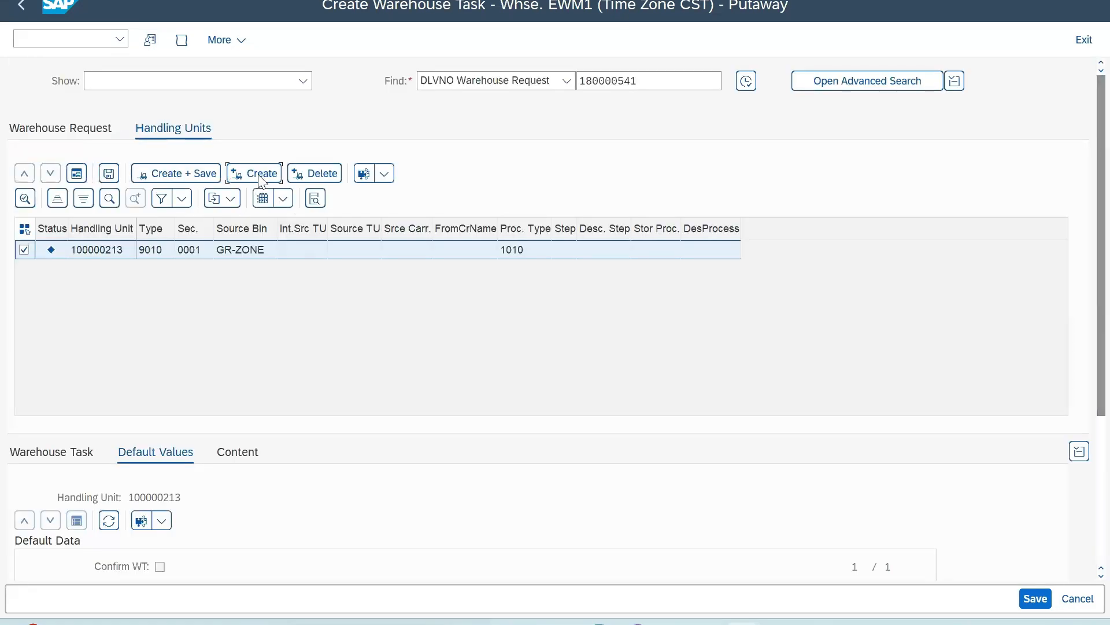
left_click(202, 181)
left_click(119, 39)
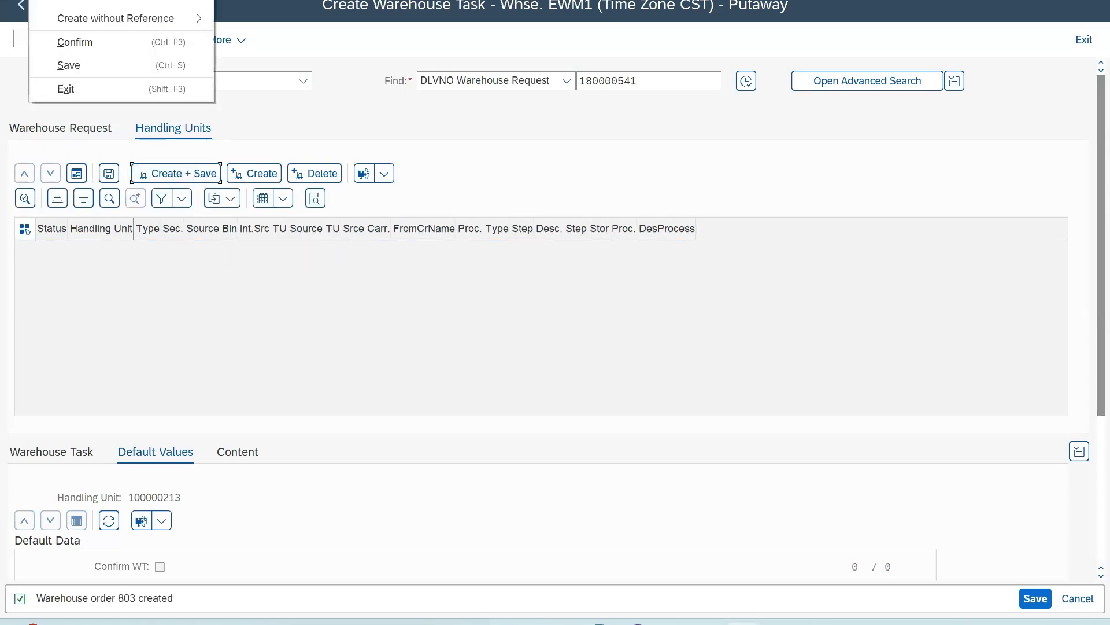
left_click(82, 34)
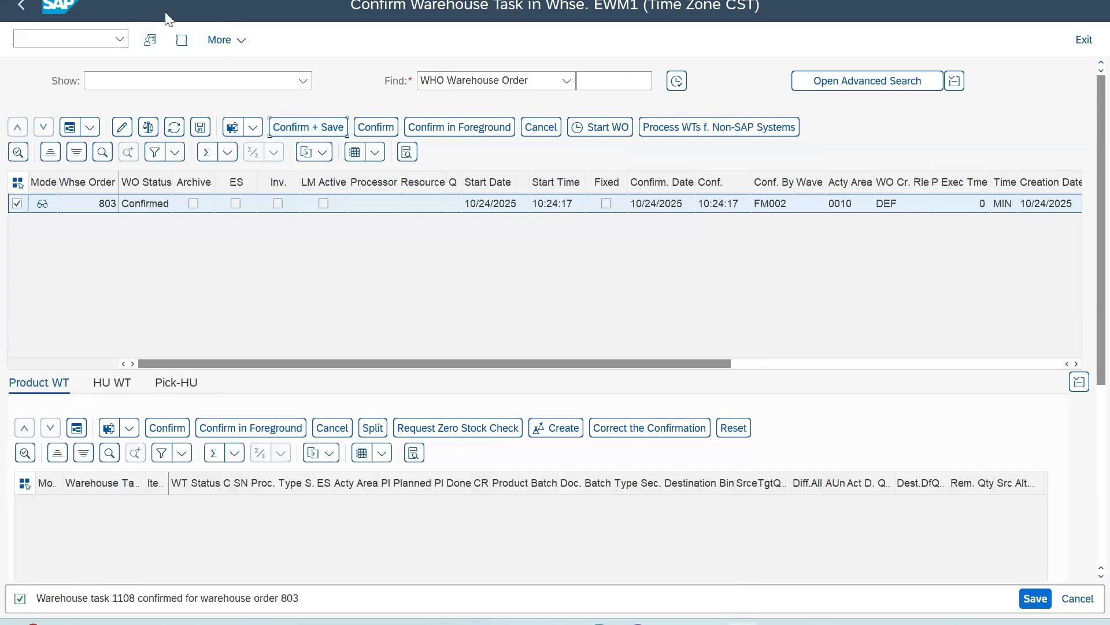
- Start the warehouse monitor with /n/scwm/mon and open the Stock Overview selection under Stock and Bin
left_click(121, 39)
left_click(64, 77)
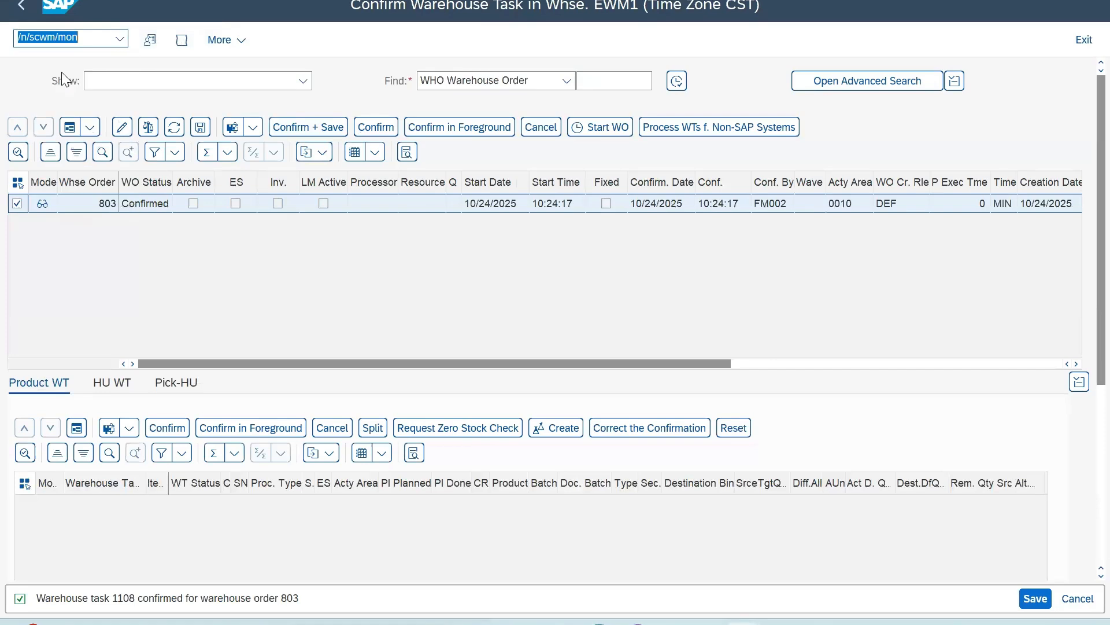
key("Return")
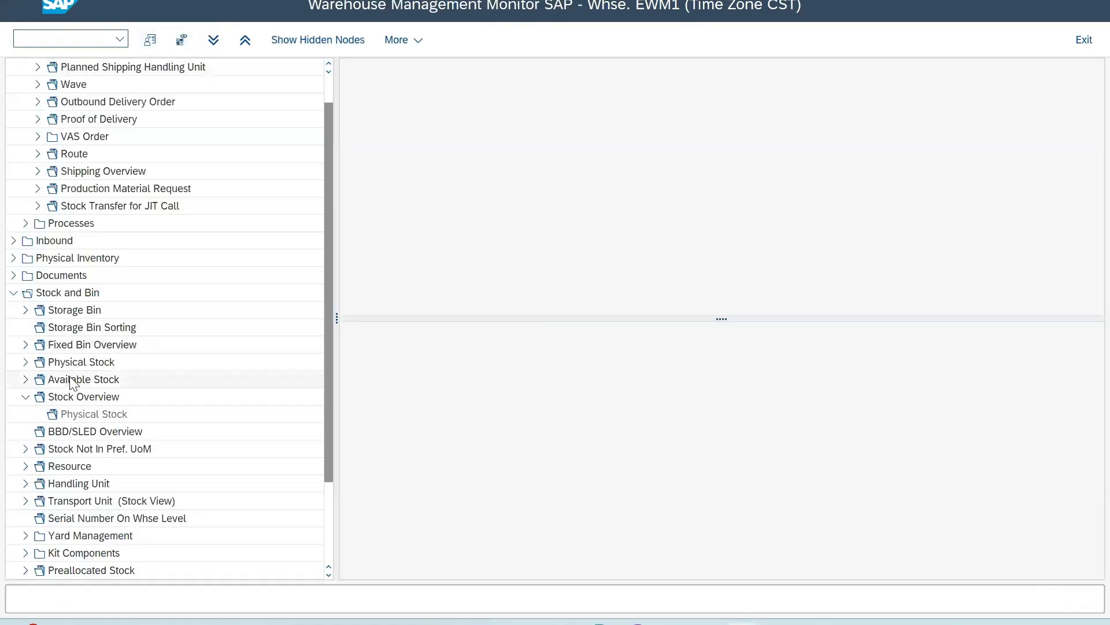
left_click(72, 397)
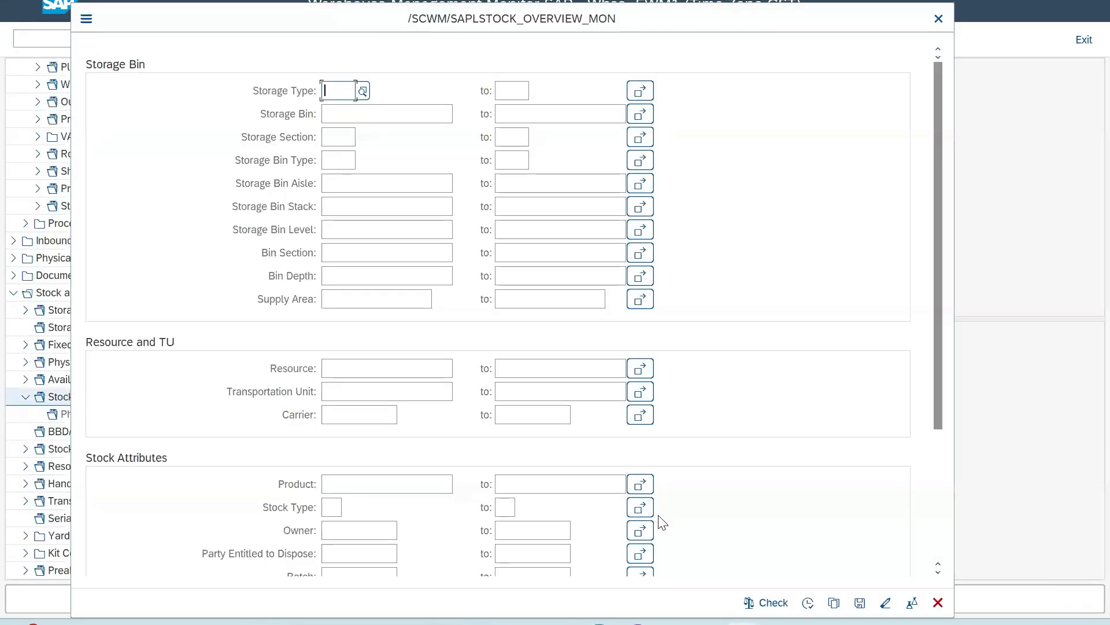
- Run the Stock Overview without selection criteria and display the physical stock of bin EWM1-01-08 in storage type 0010
left_click(808, 602)
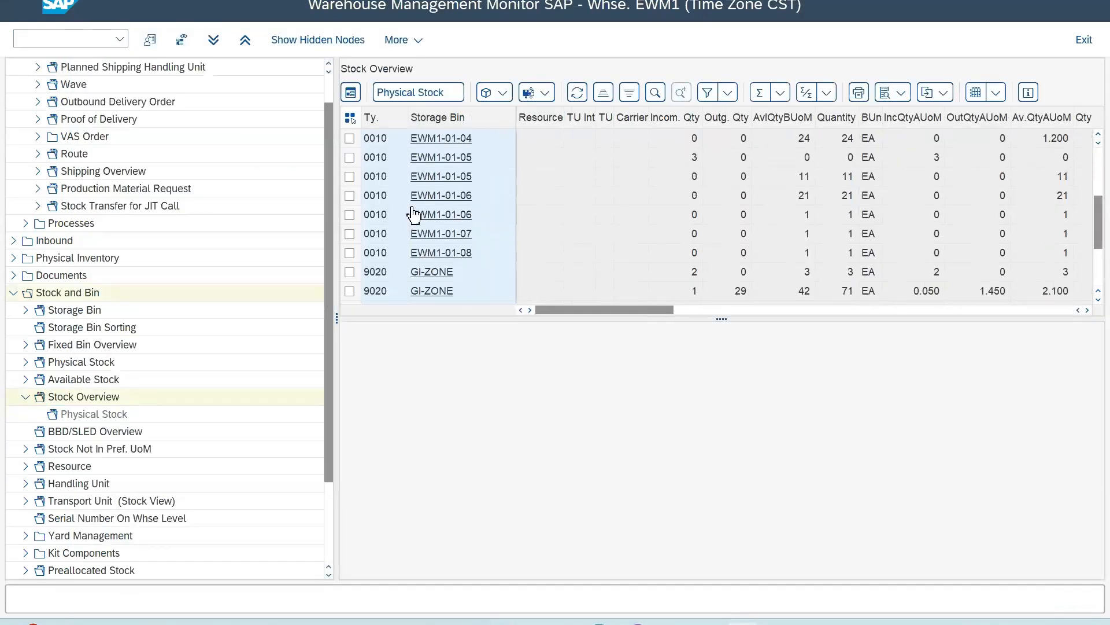
left_click(349, 252)
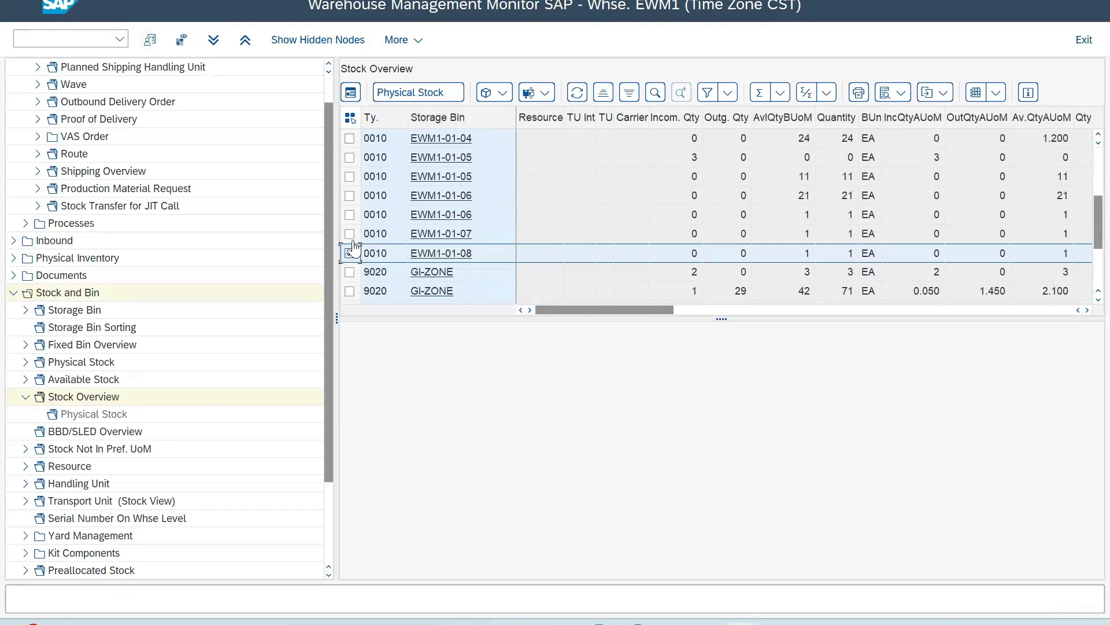
left_click(408, 93)
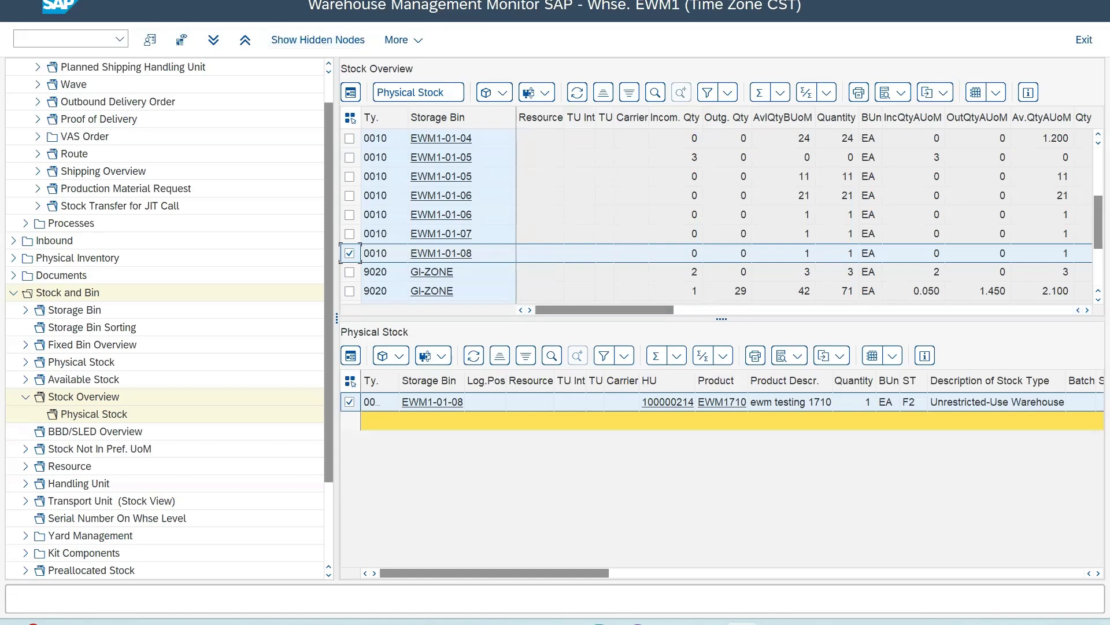
- Switch to the SAP Easy Access session, start transaction spro and open the SAP Reference IMG
left_click(15, 0)
left_click(56, 142)
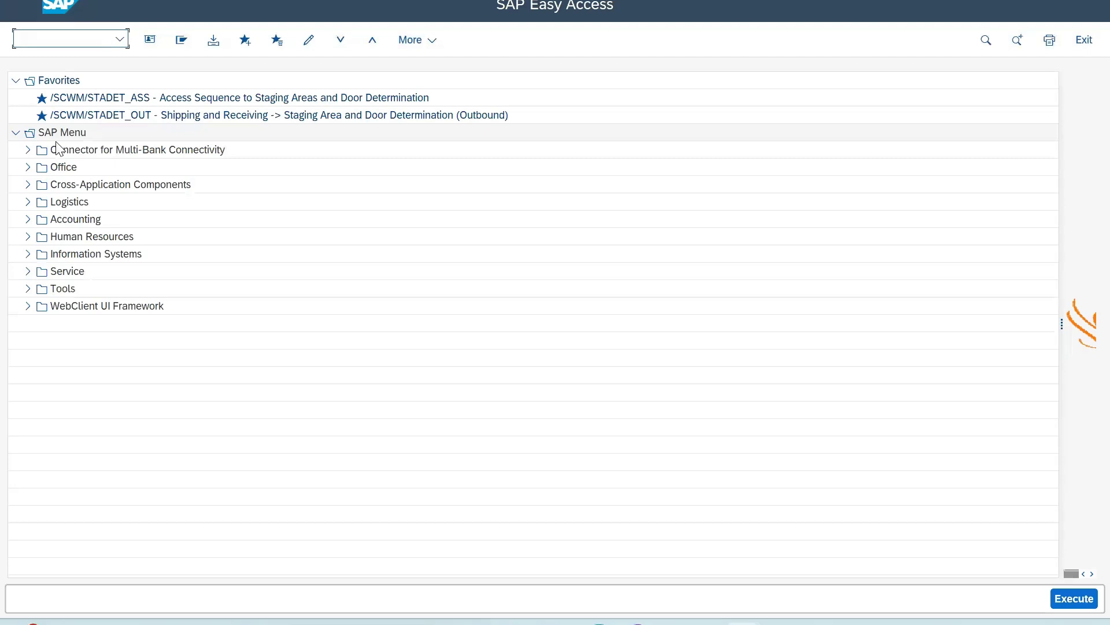
type("spro")
key("Return")
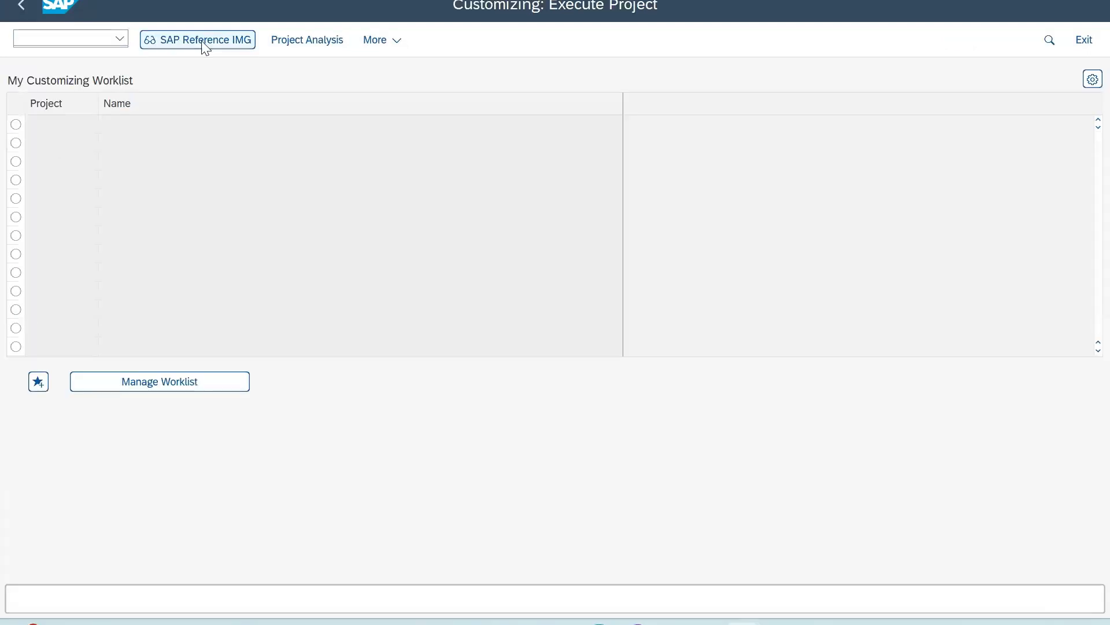
left_click(202, 42)
- Open the Returns to Supplier customizing view in the IMG under Materials Management, Purchasing, Purchase Order, Returns Order
scroll(213, 449, "down", 4)
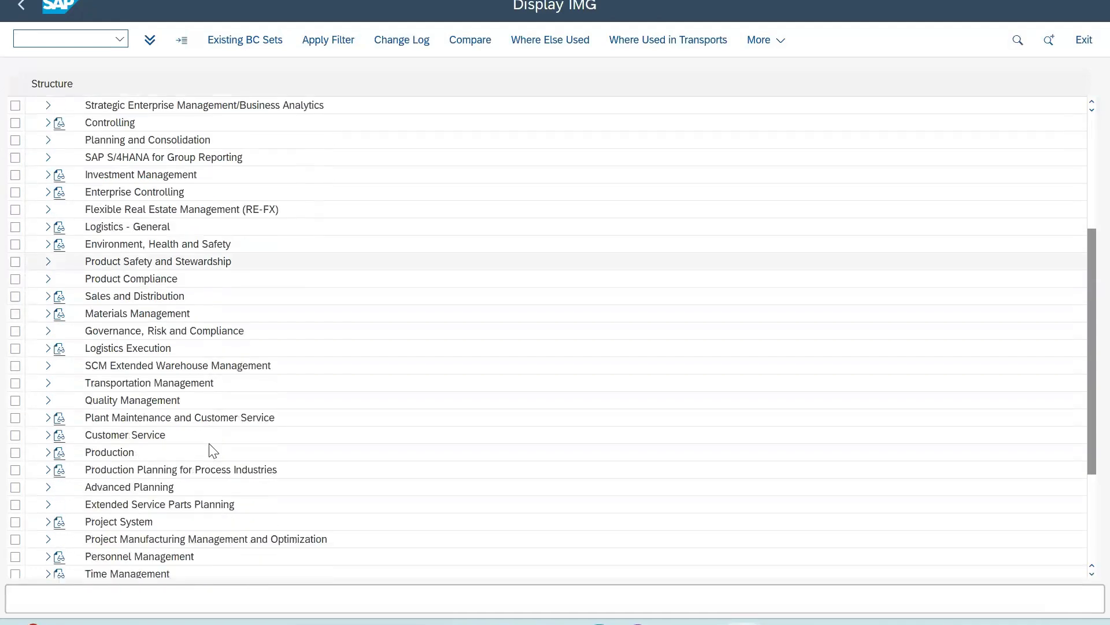
scroll(99, 436, "up", 2)
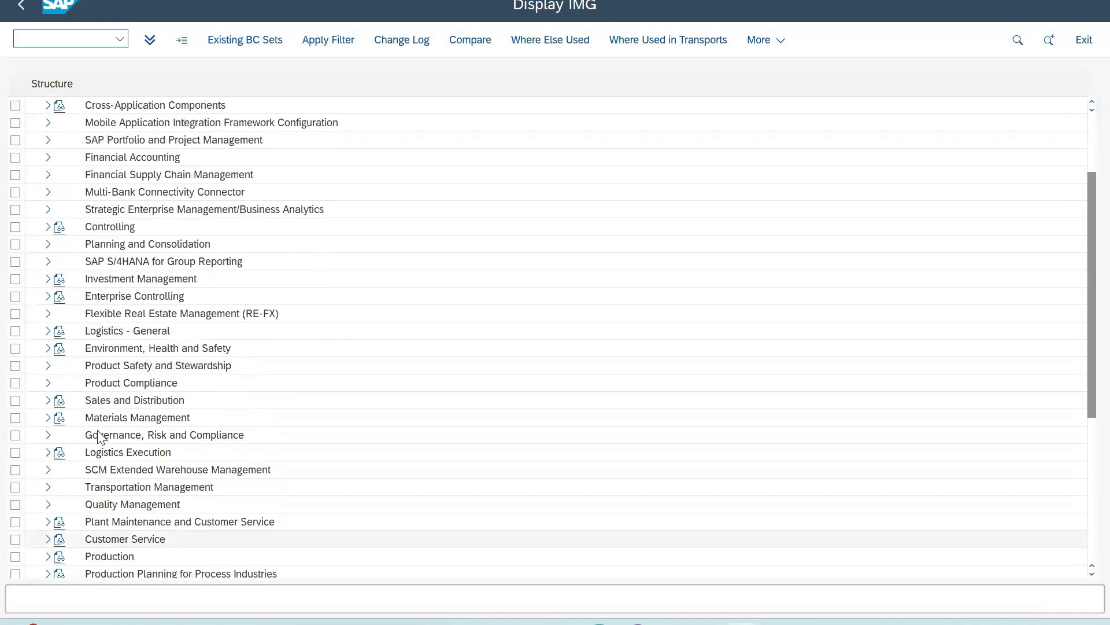
scroll(96, 431, "up", 2)
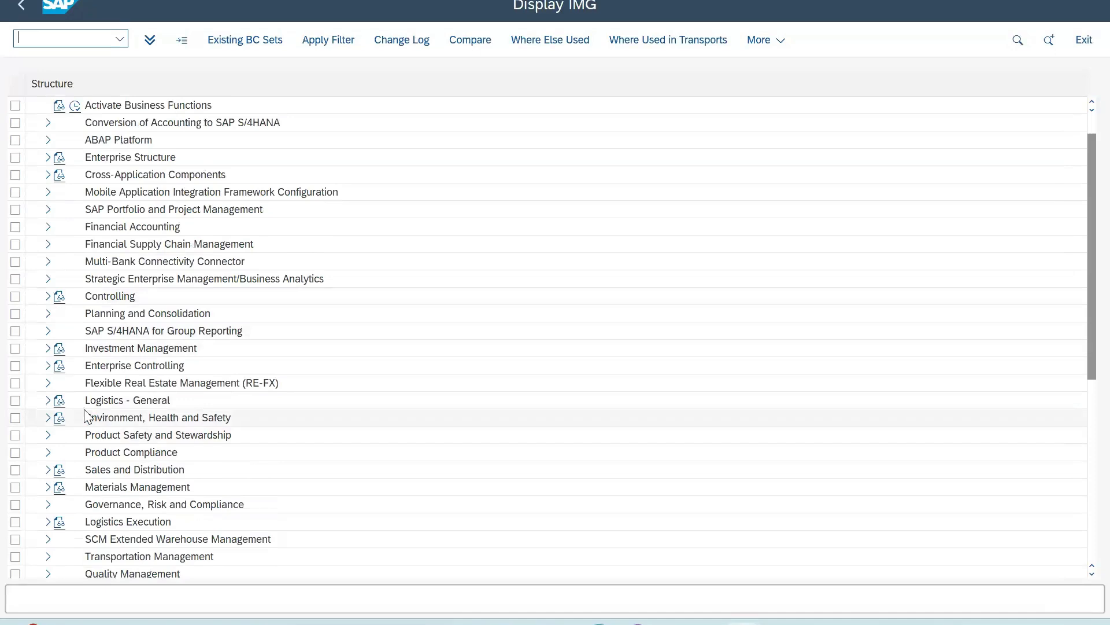
scroll(87, 417, "down", 3)
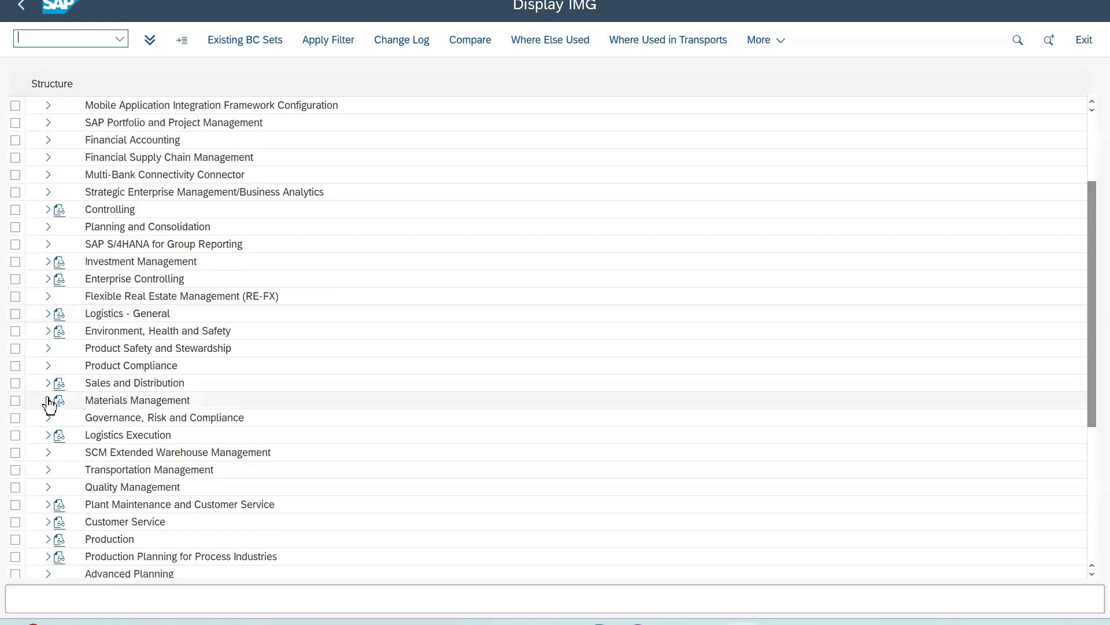
left_click(48, 400)
scroll(182, 401, "down", 3)
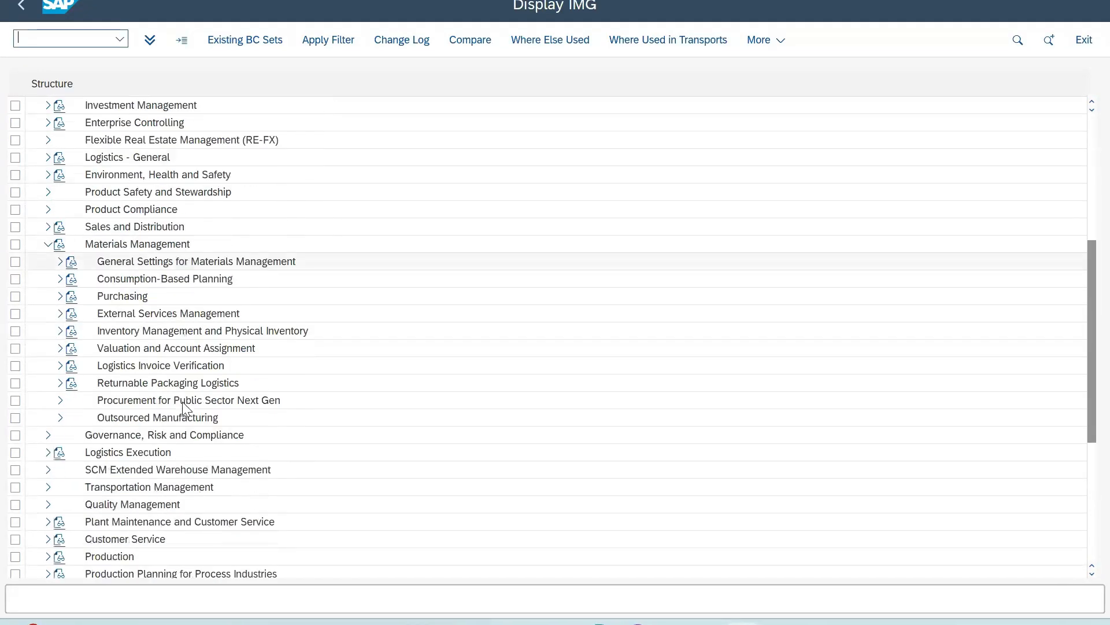
left_click(60, 296)
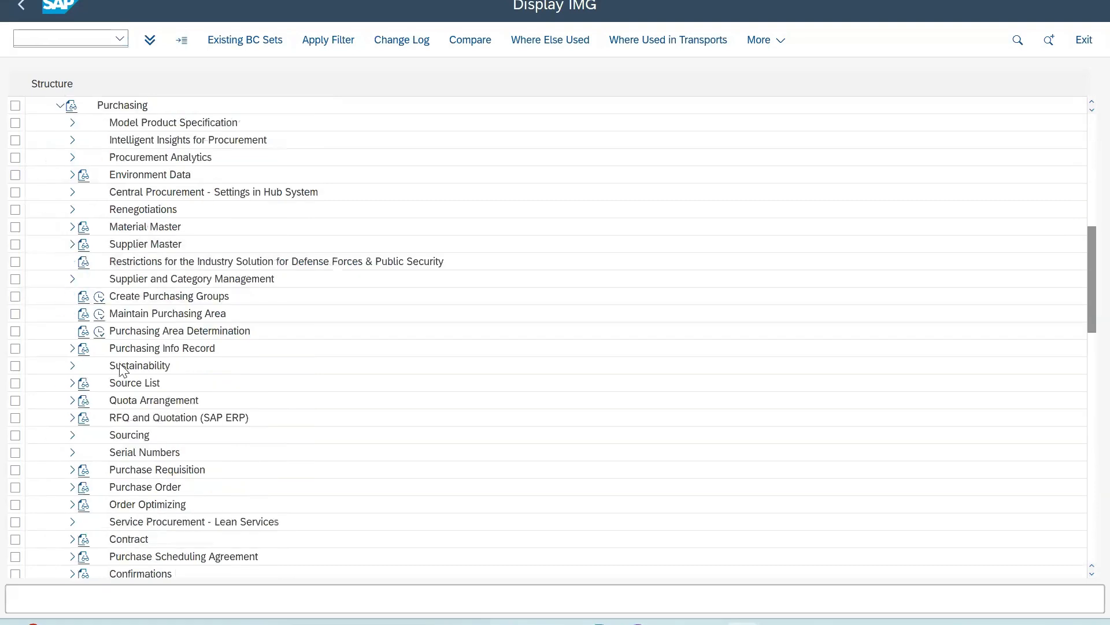
scroll(123, 370, "down", 1)
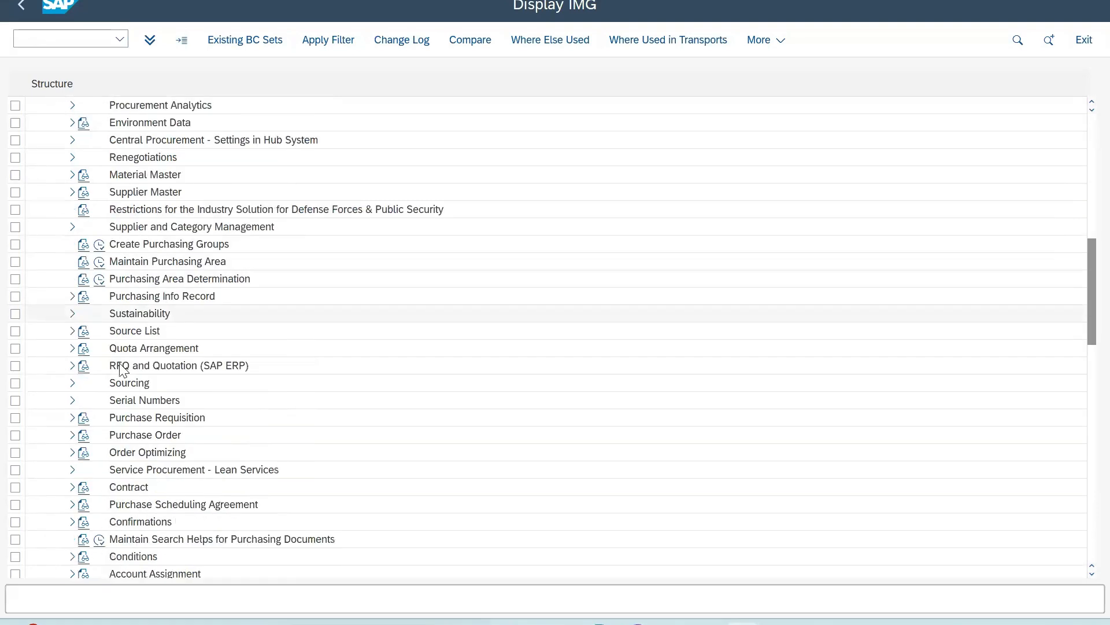
left_click(71, 439)
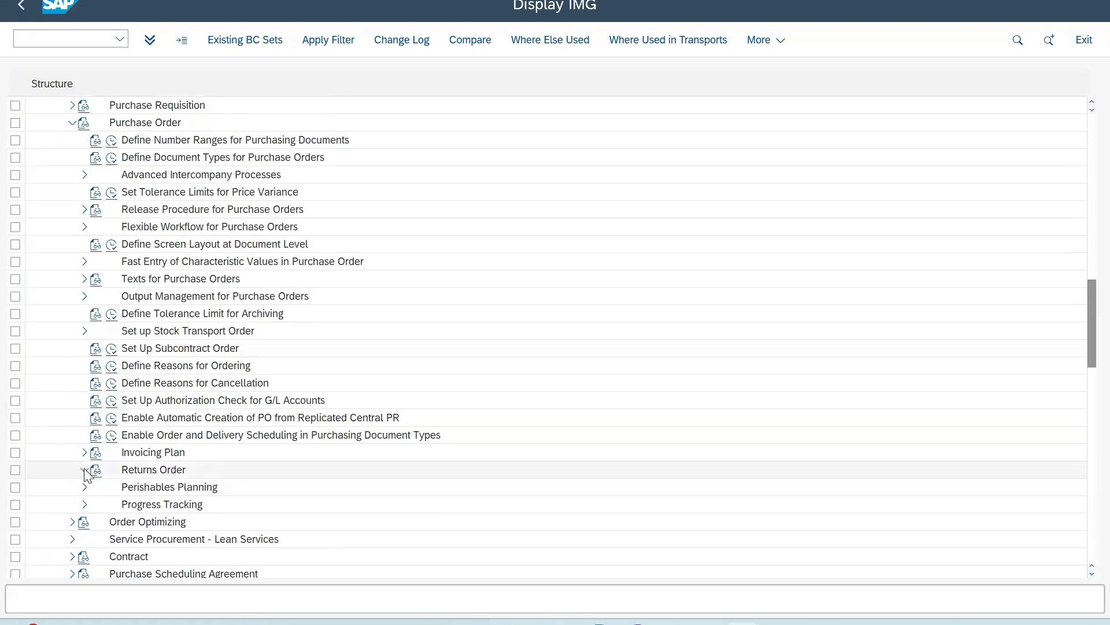
left_click(84, 470)
left_click(124, 350)
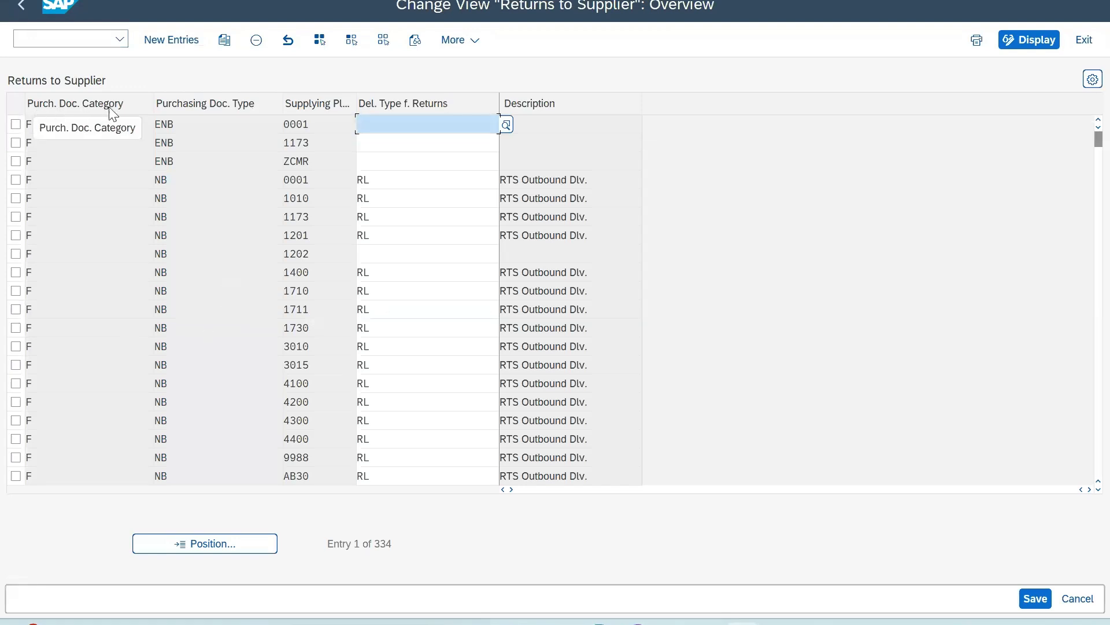
- Review the document category and type columns, and position the table at document type NB with supplying plant 1710
left_click_drag(51, 127, 4, 131)
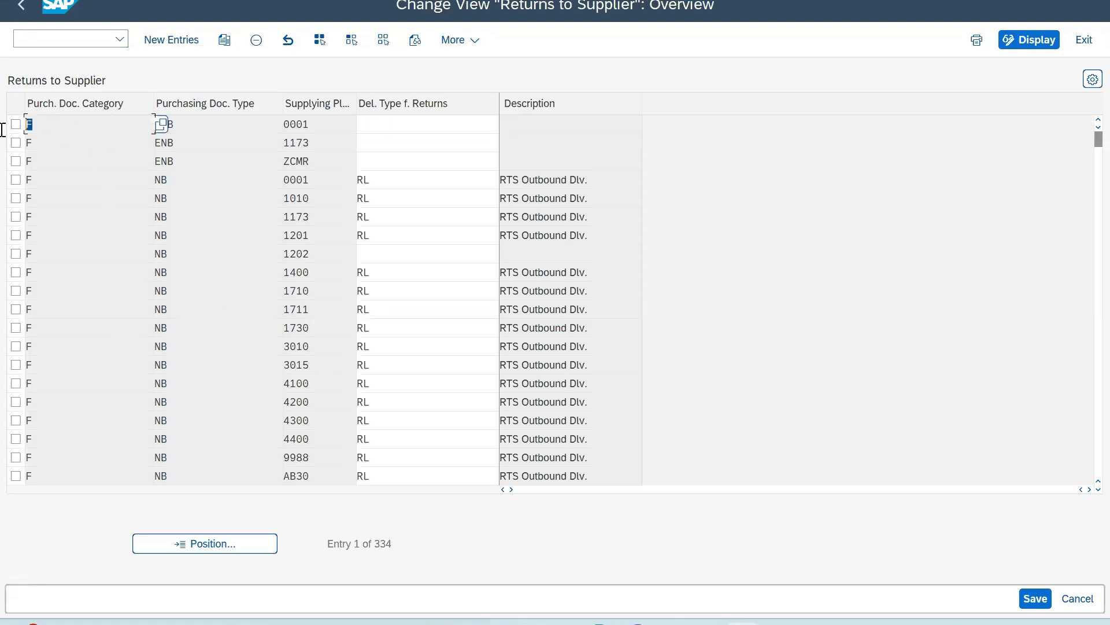
left_click_drag(180, 126, 115, 123)
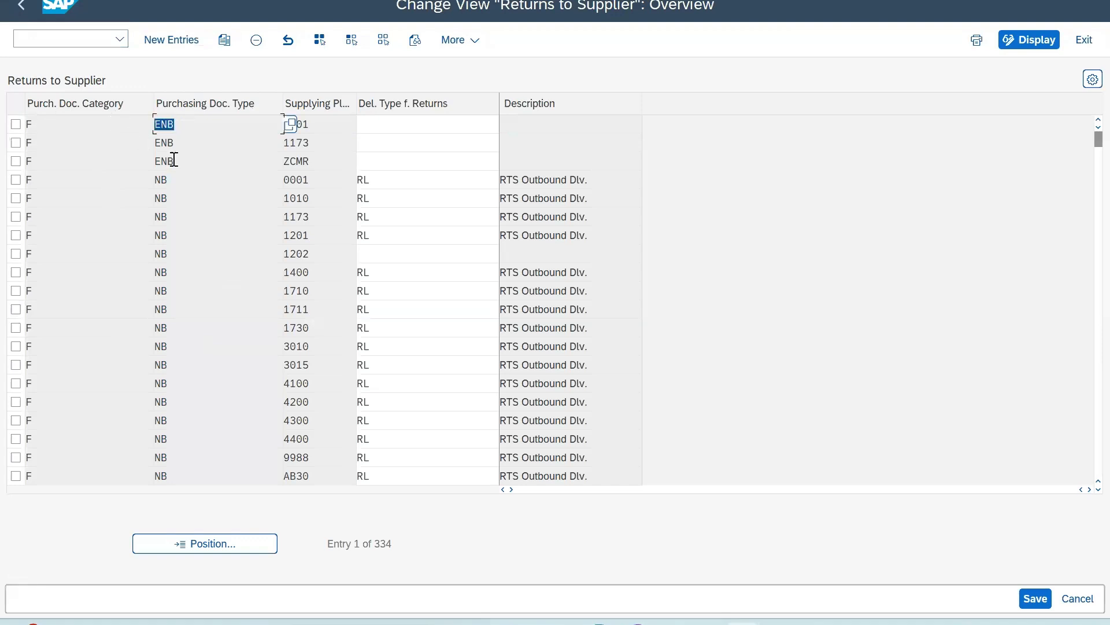
left_click(253, 540)
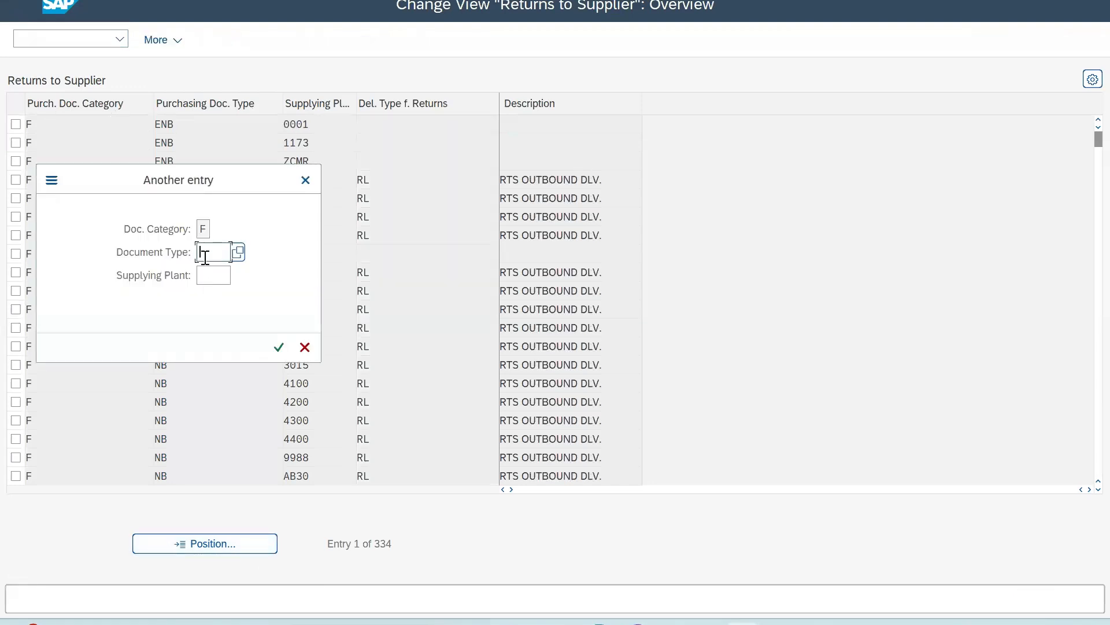
type("nb")
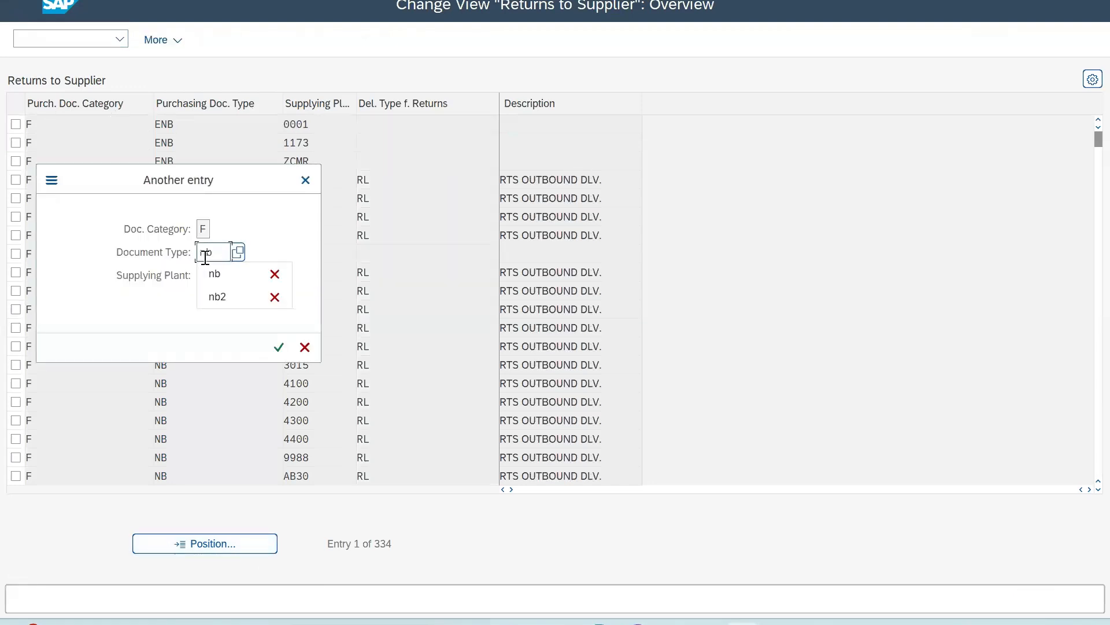
key("Tab")
type("1730")
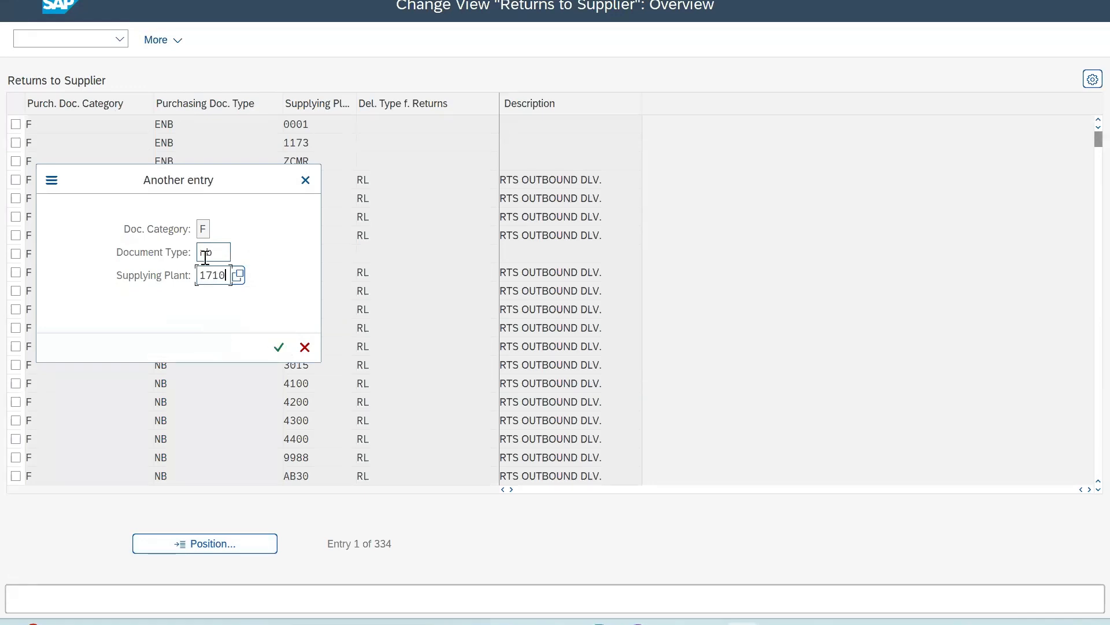
key("Return")
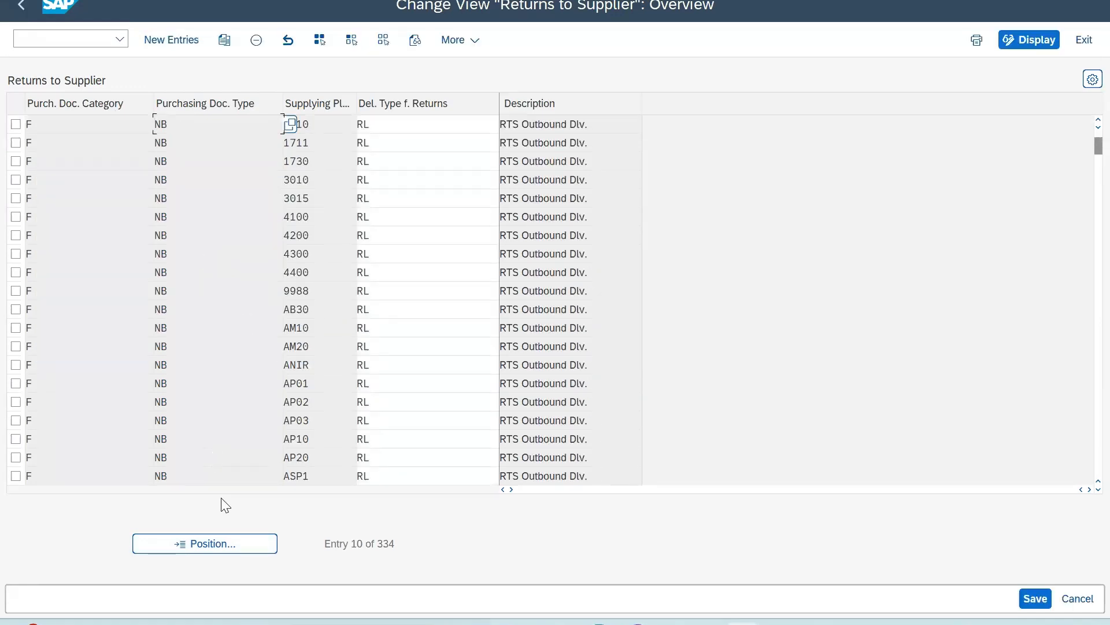
- Position the table at document type ENB and browse down through the entries to document type NB2
left_click(223, 544)
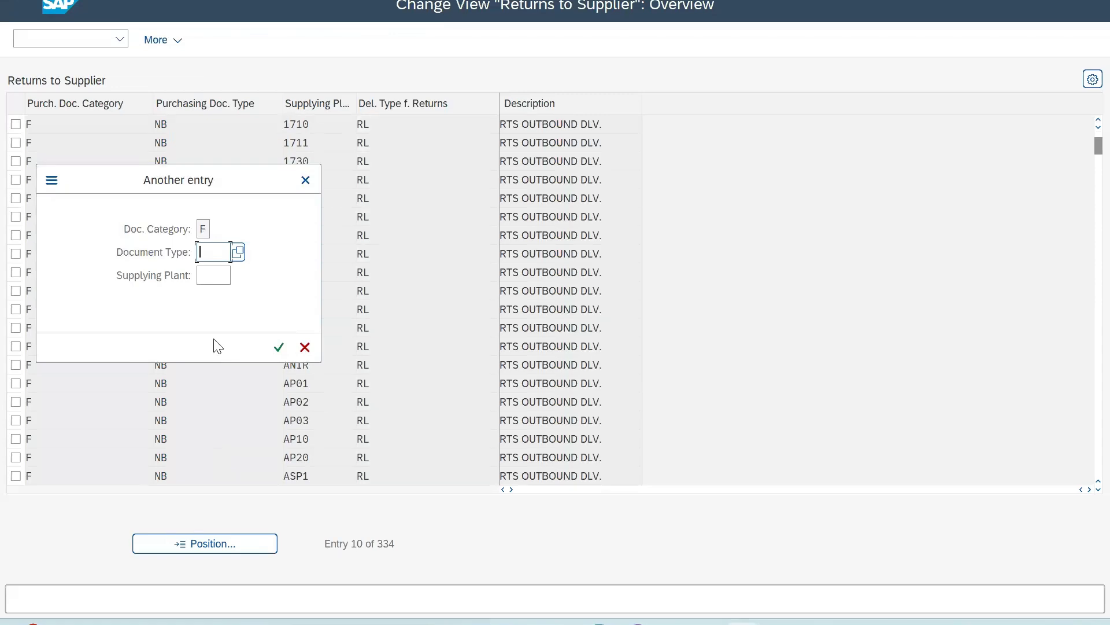
type("ENB")
key("Return")
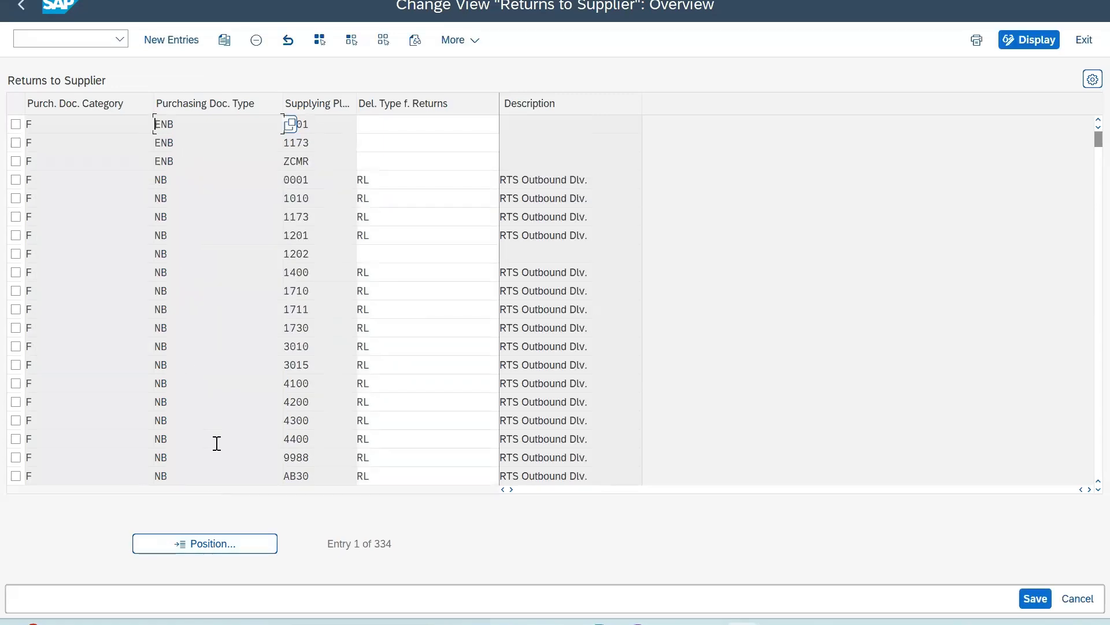
scroll(217, 443, "down", 8)
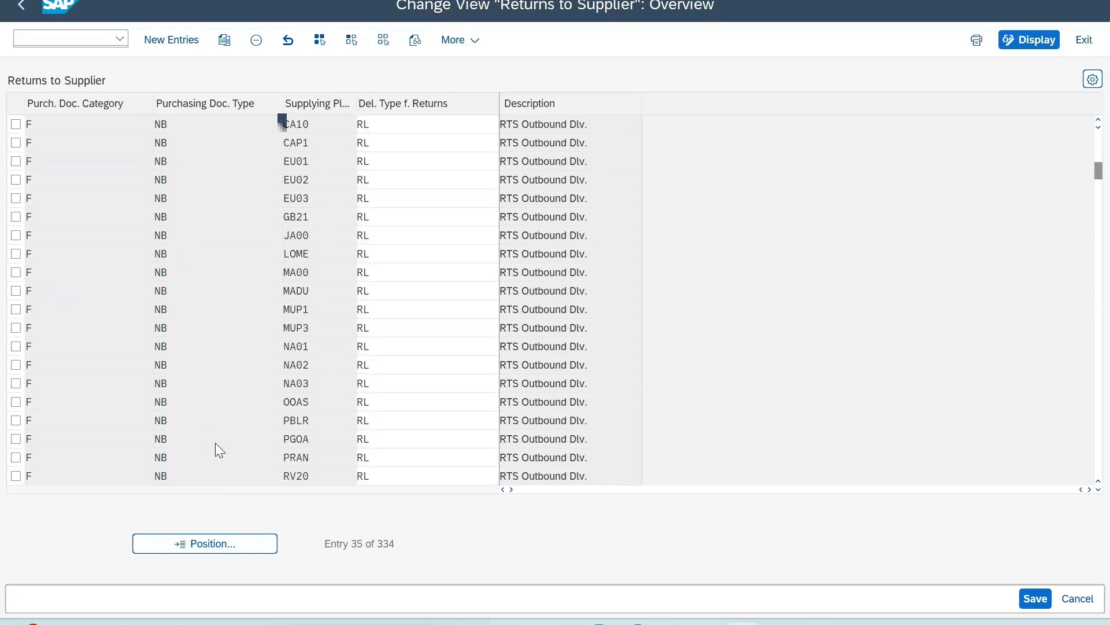
scroll(217, 443, "down", 11)
scroll(215, 442, "down", 10)
left_click_drag(179, 345, 103, 356)
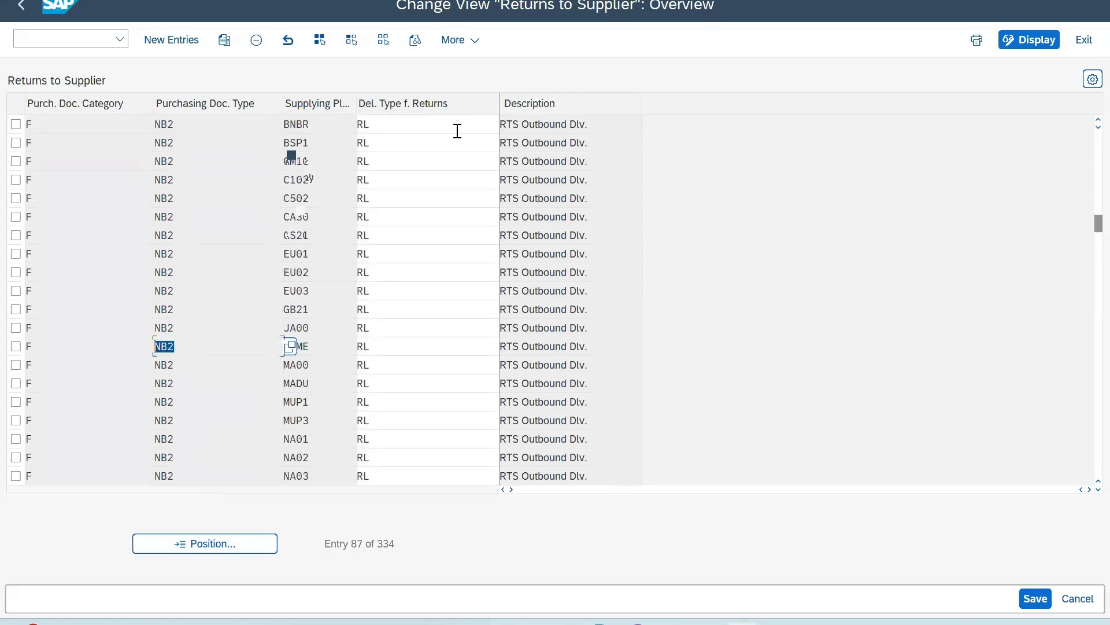
left_click_drag(393, 131, 296, 126)
- Return to the entry for document type NB and supplying plant 1710, and examine its delivery type for returns
left_click(226, 549)
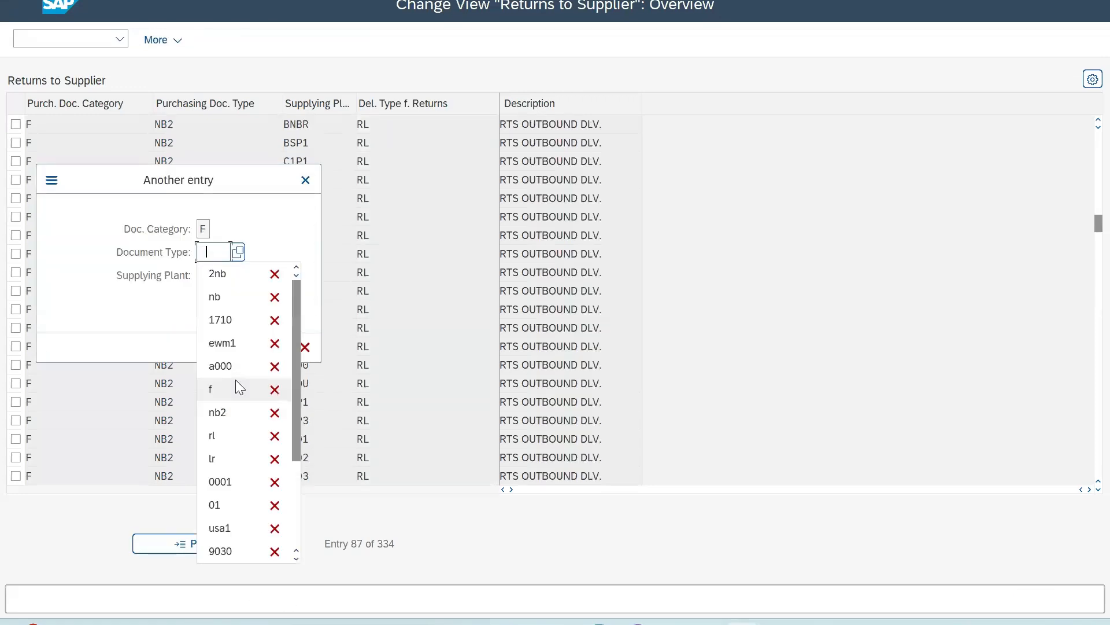
left_click(228, 292)
left_click(218, 278)
type("1710")
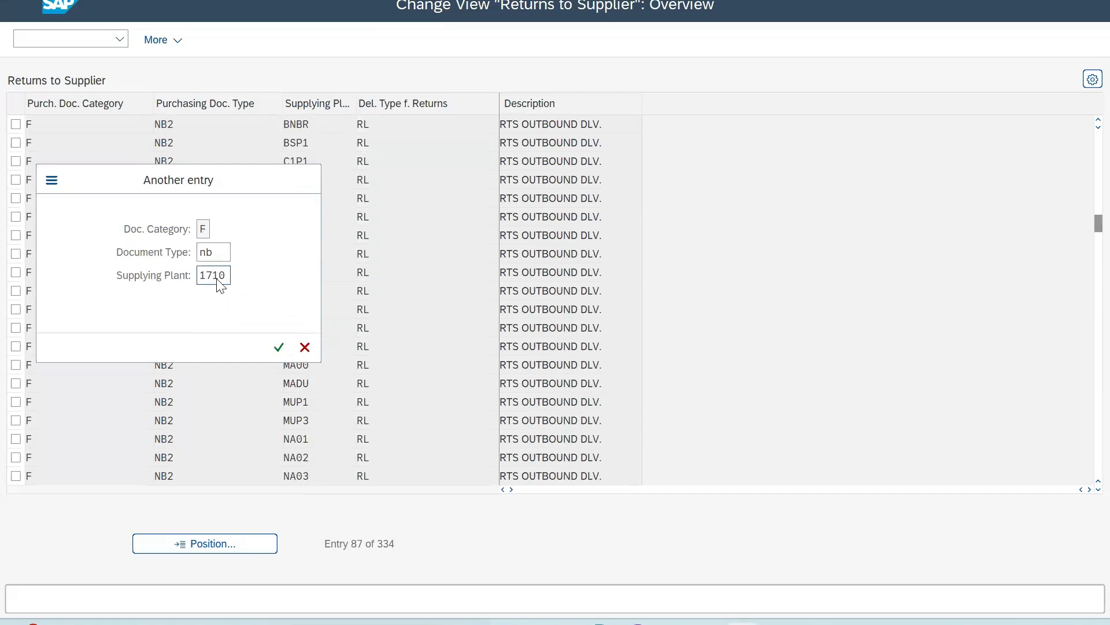
key("Return")
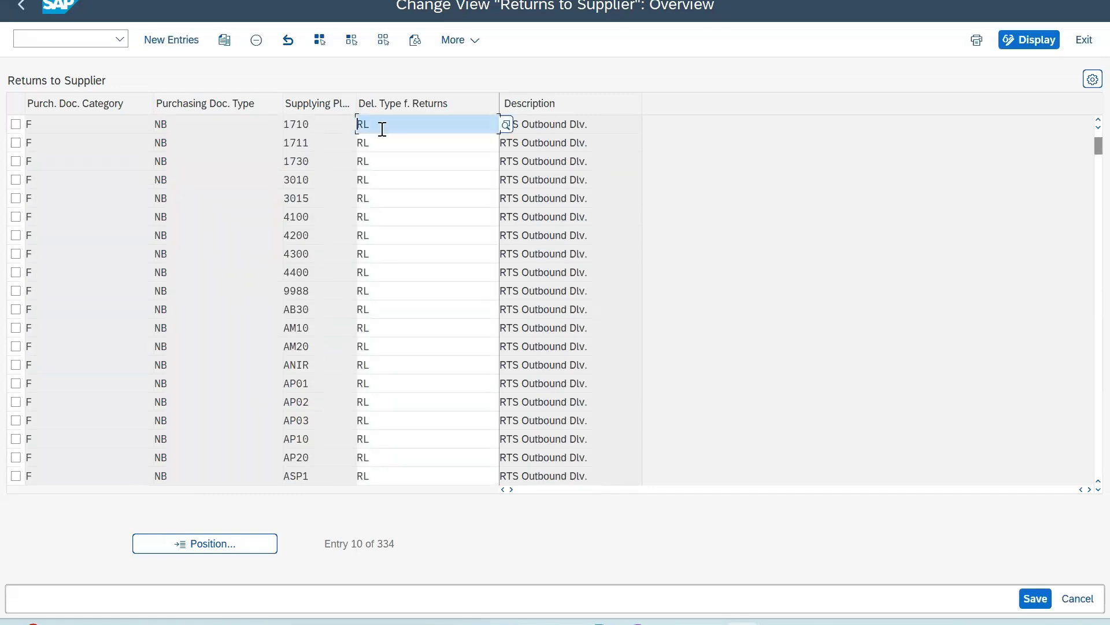
double_click(363, 124)
- Start business partner maintenance with /nbp, search organizations by supplier number EWM17-SU01 and open the found partner
left_click(80, 32)
type("/nbp")
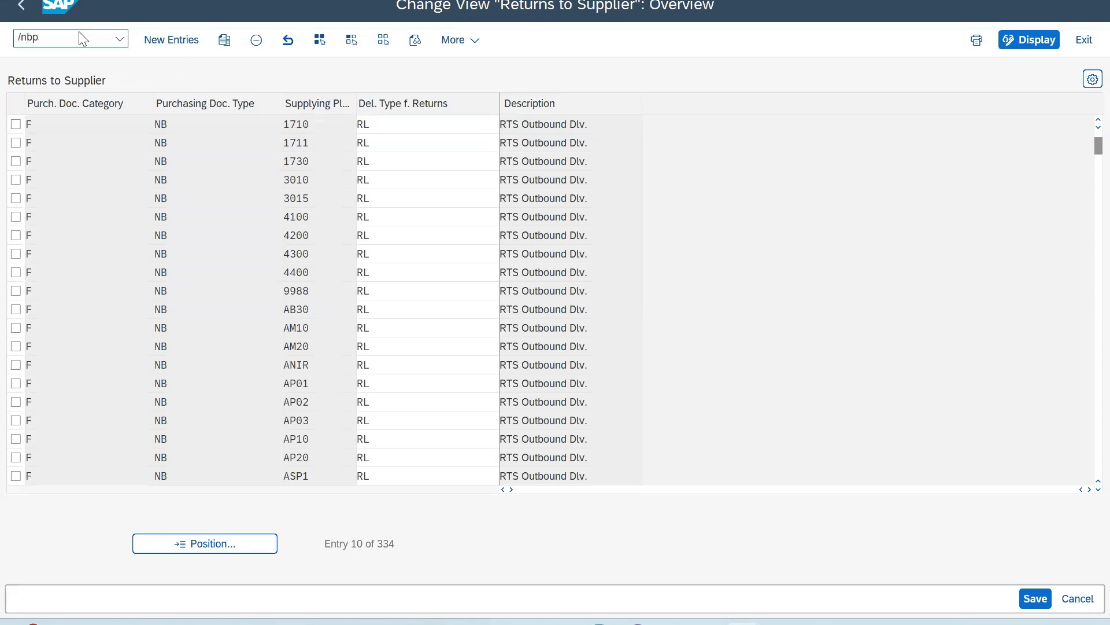
key("Return")
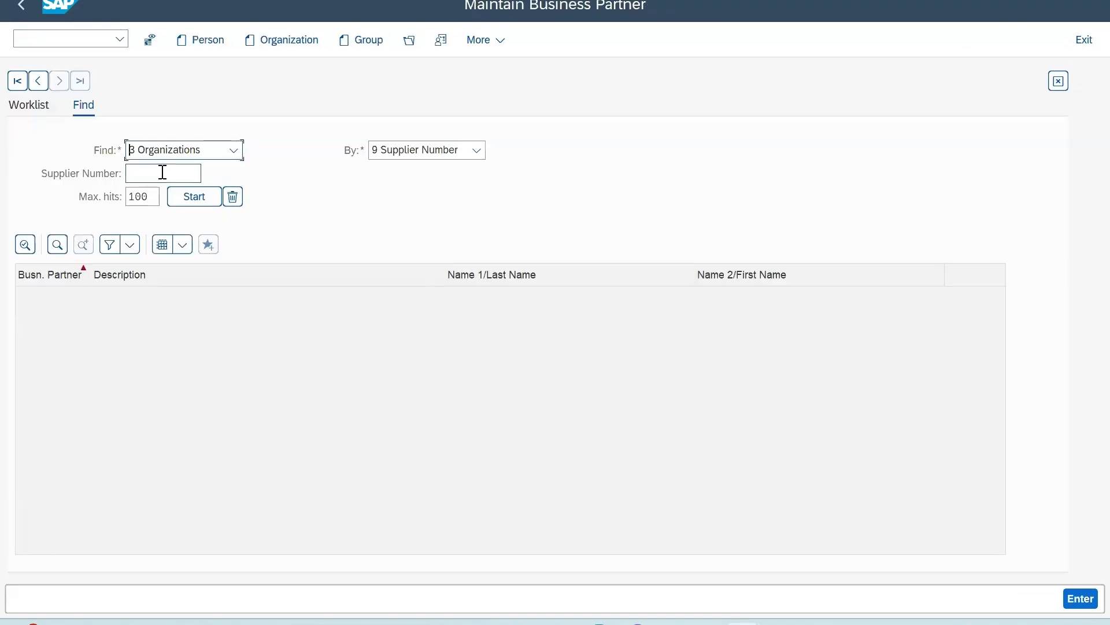
left_click(162, 174)
left_click(170, 196)
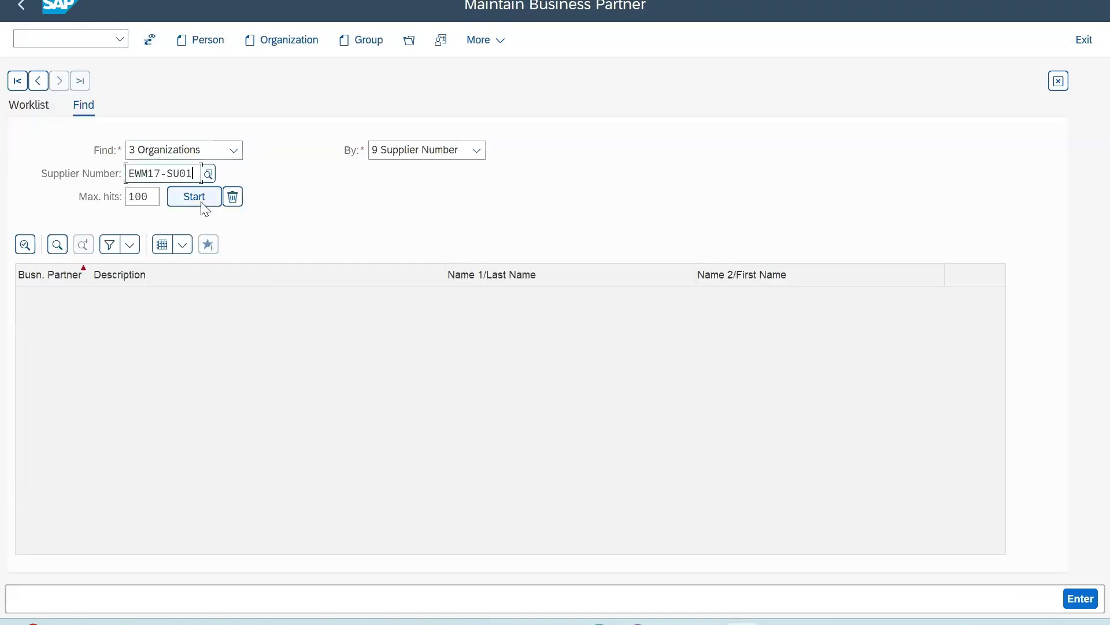
left_click(200, 202)
double_click(155, 300)
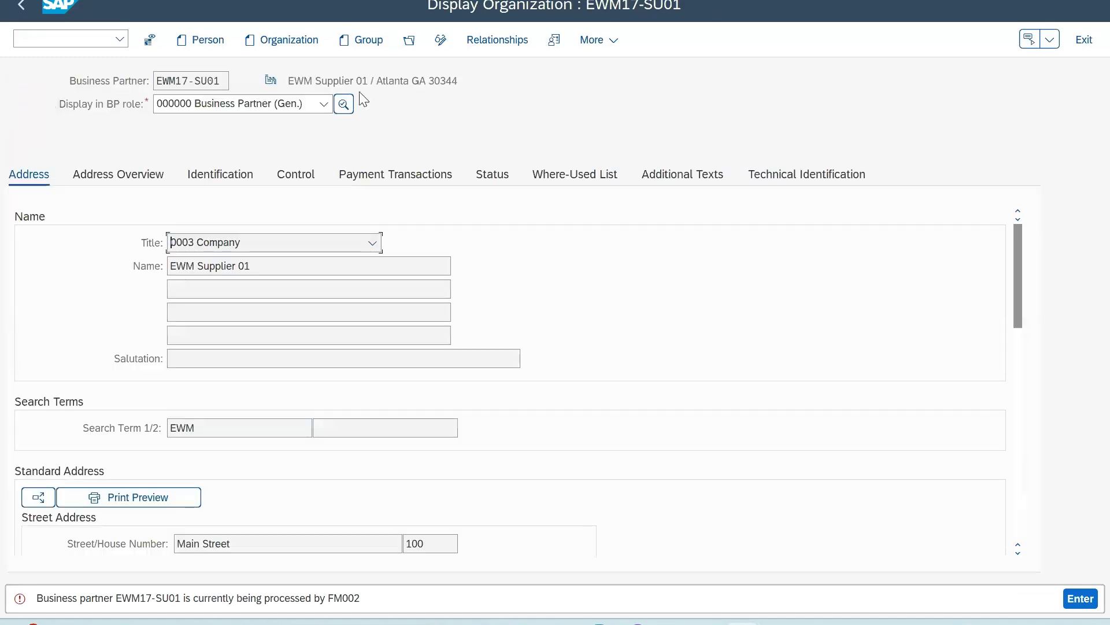
- Display the partner in role FLVN01 Supplier and check the Returns supplier indicator in its purchasing data
left_click(324, 104)
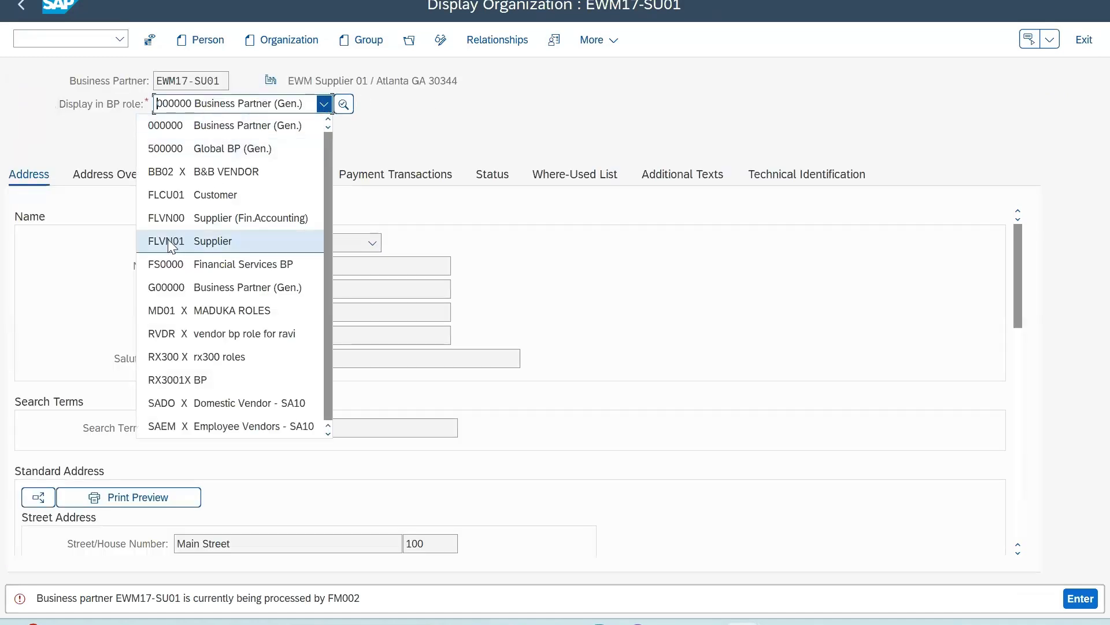
left_click(171, 245)
left_click(494, 41)
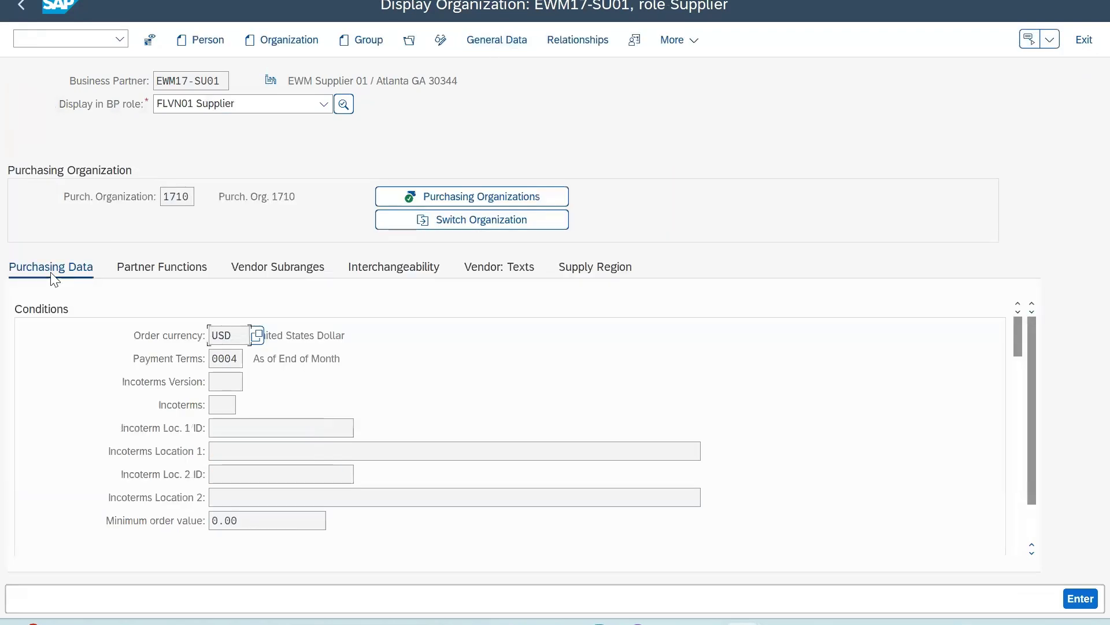
left_click_drag(1015, 336, 1005, 458)
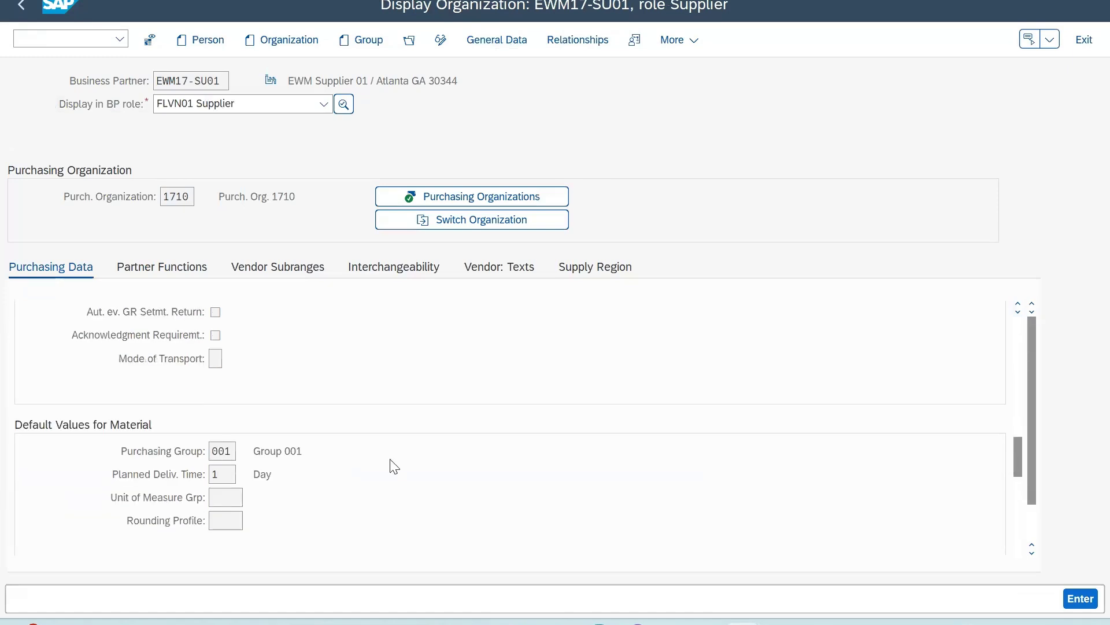
scroll(389, 466, "down", 5)
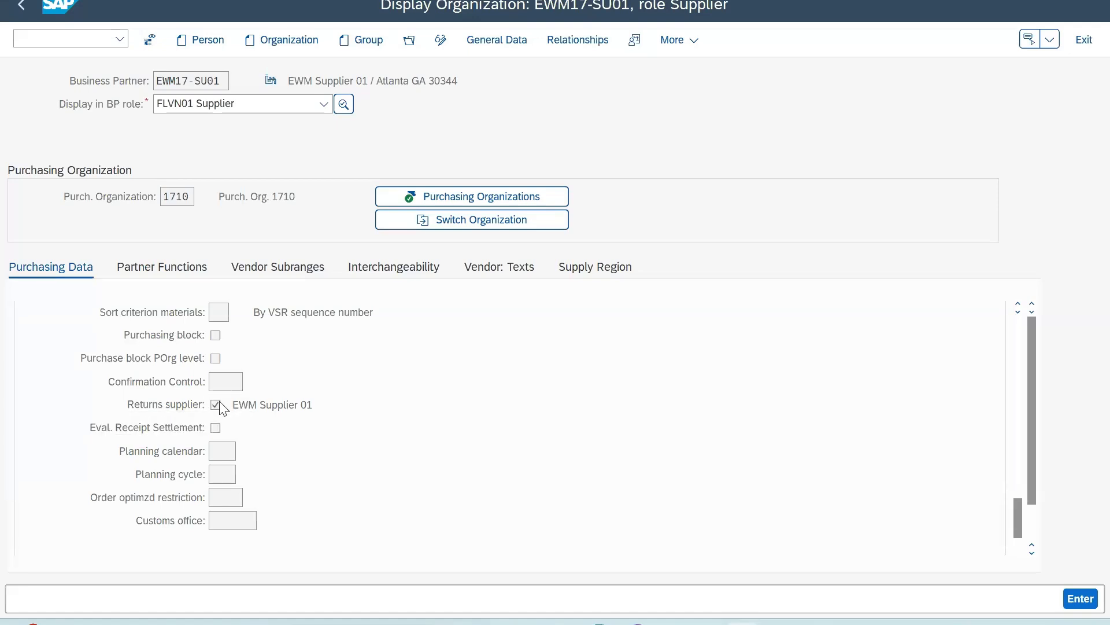
scroll(289, 405, "up", 3)
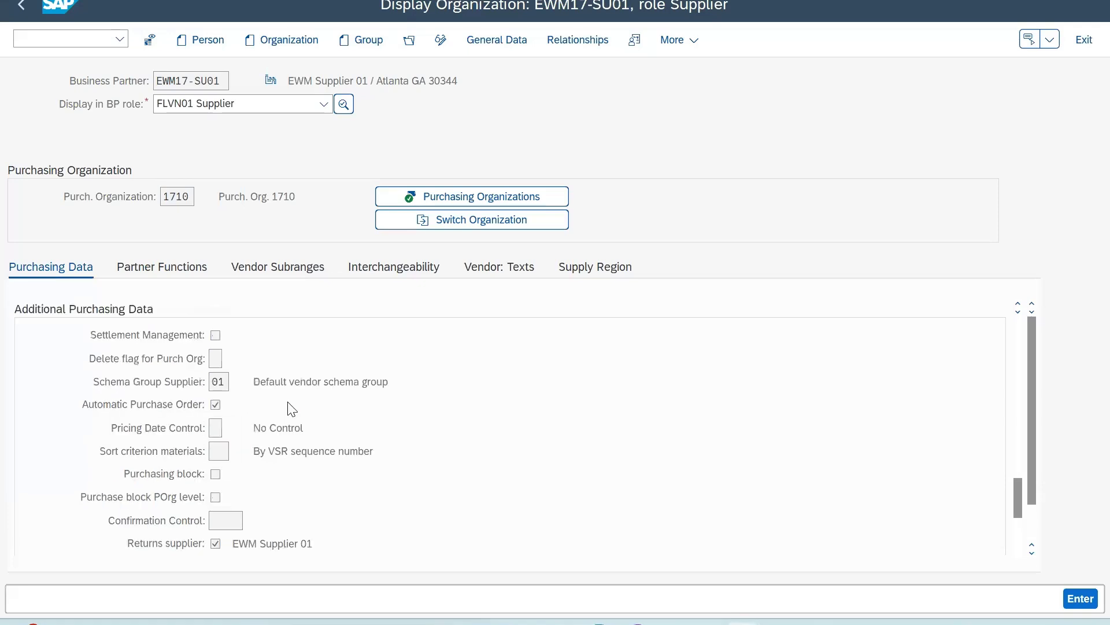
scroll(288, 404, "up", 8)
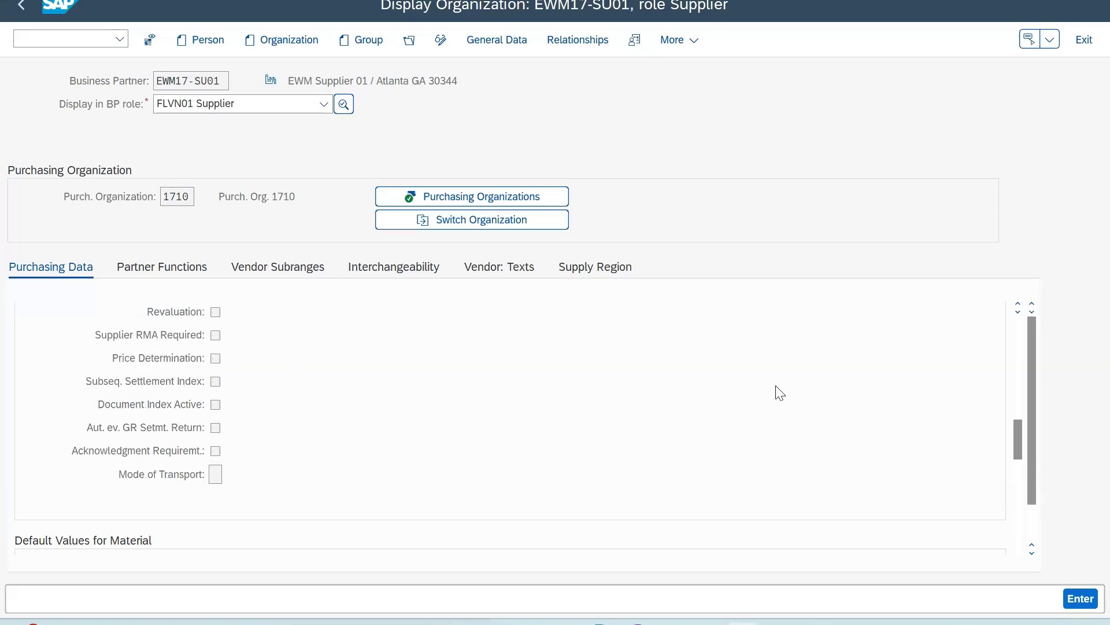
left_click(1019, 304)
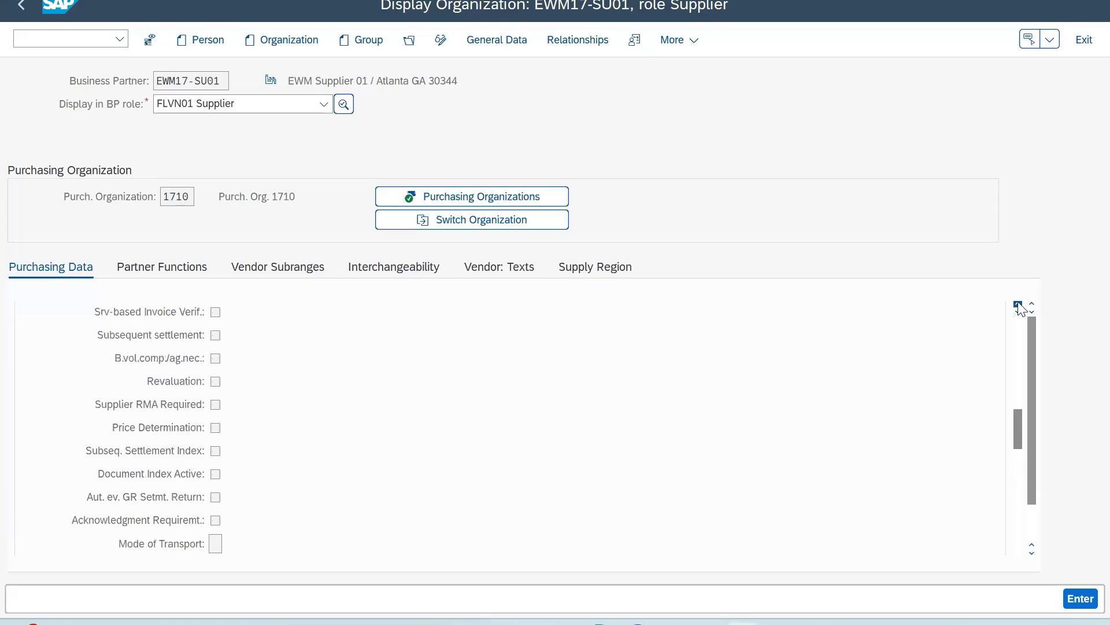
- Restart business partner maintenance with bp, search organizations by supplier number EWM17-SU01 and open the matching partner
left_click(24, 7)
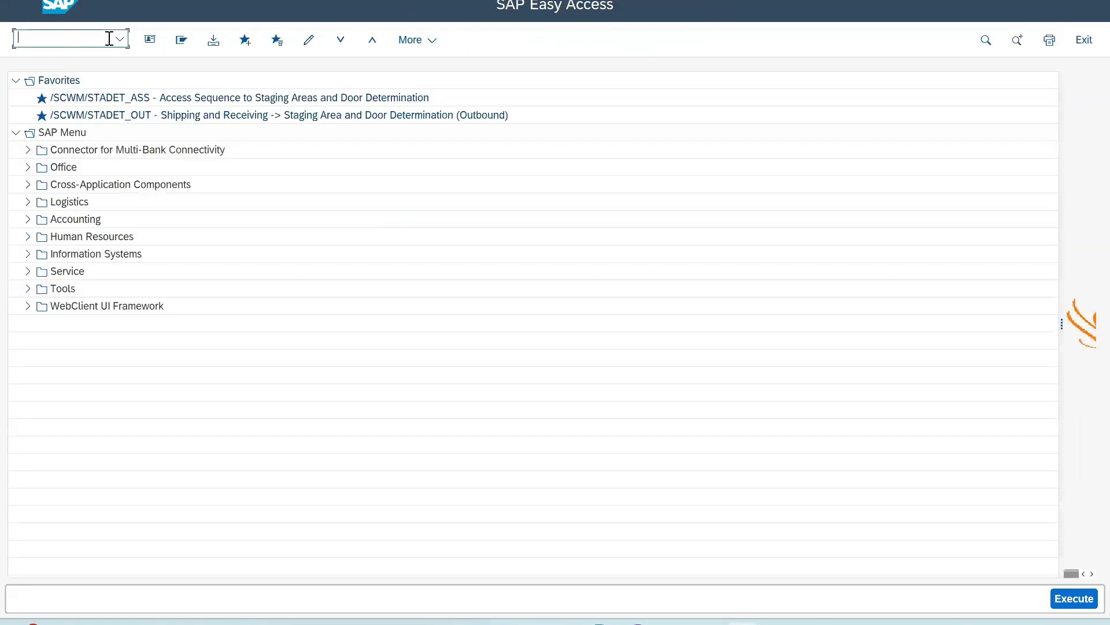
type("bp")
key("Return")
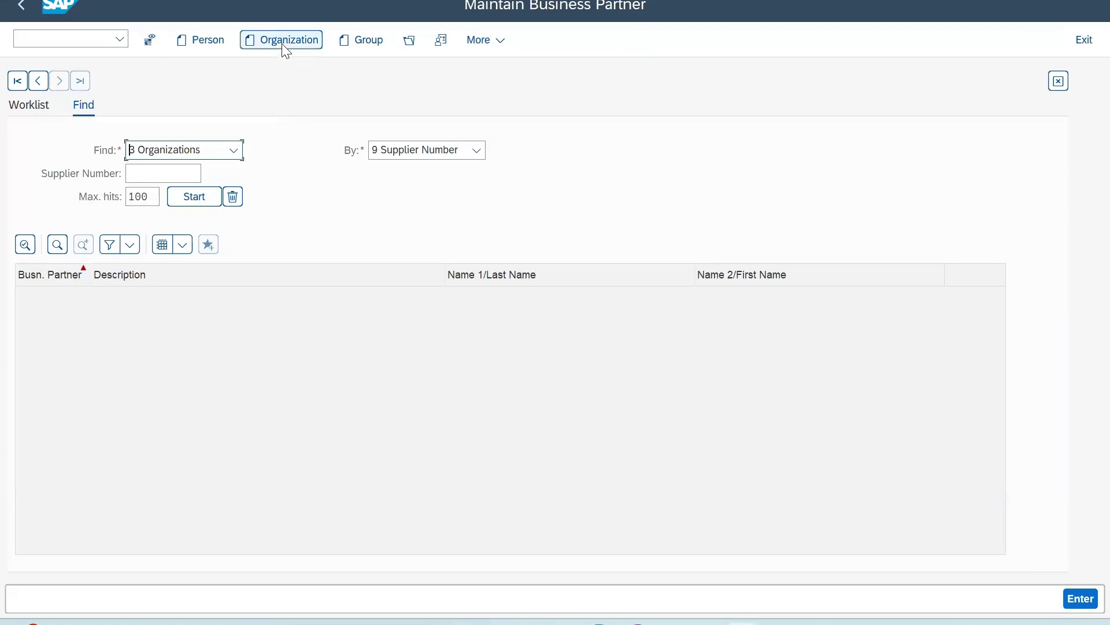
left_click(153, 176)
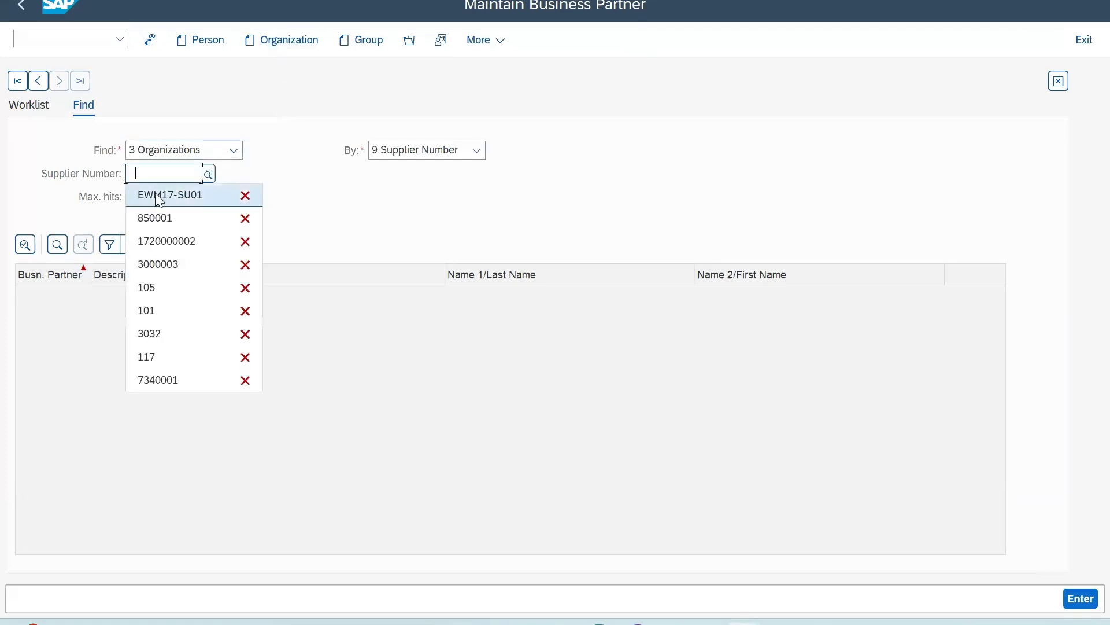
left_click(156, 191)
key("Return")
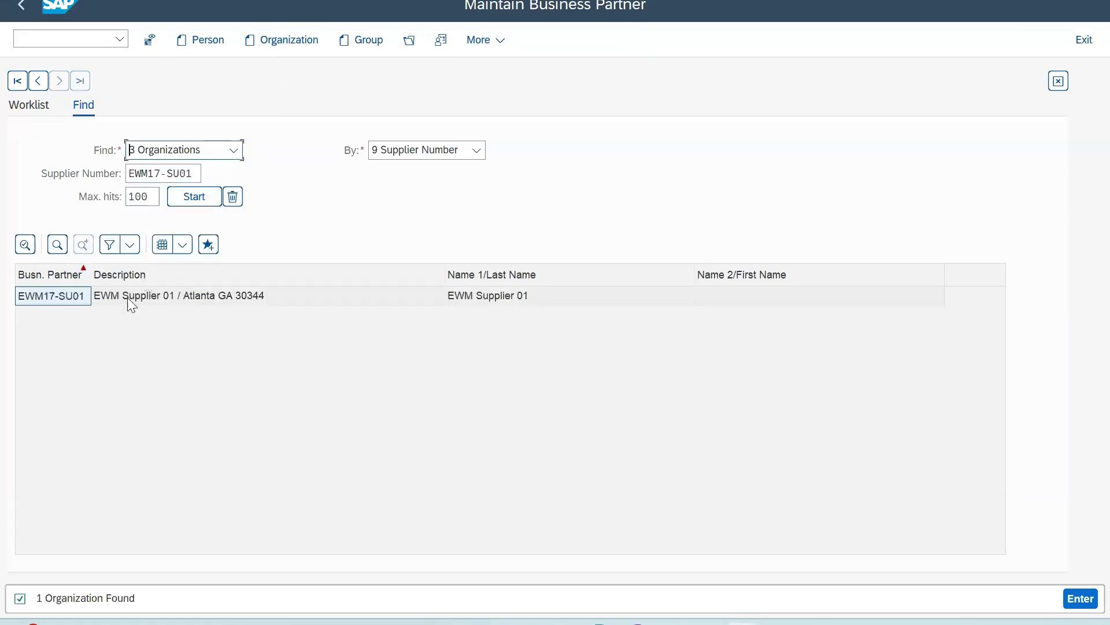
double_click(126, 298)
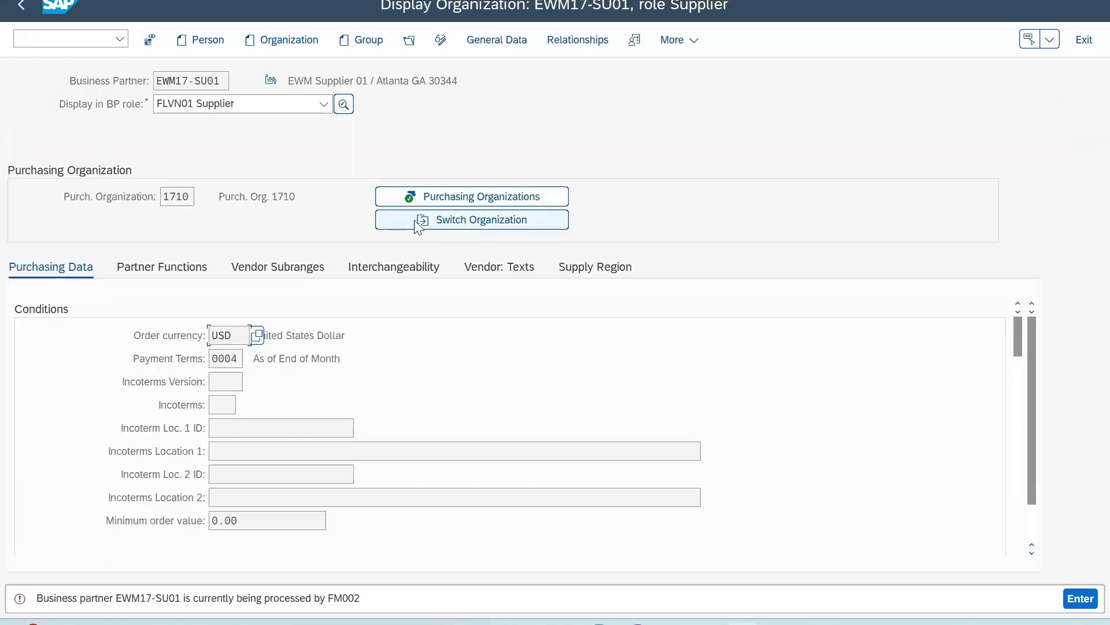
- Display the supplier's vendor general data and check the customer assigned to it
left_click(502, 40)
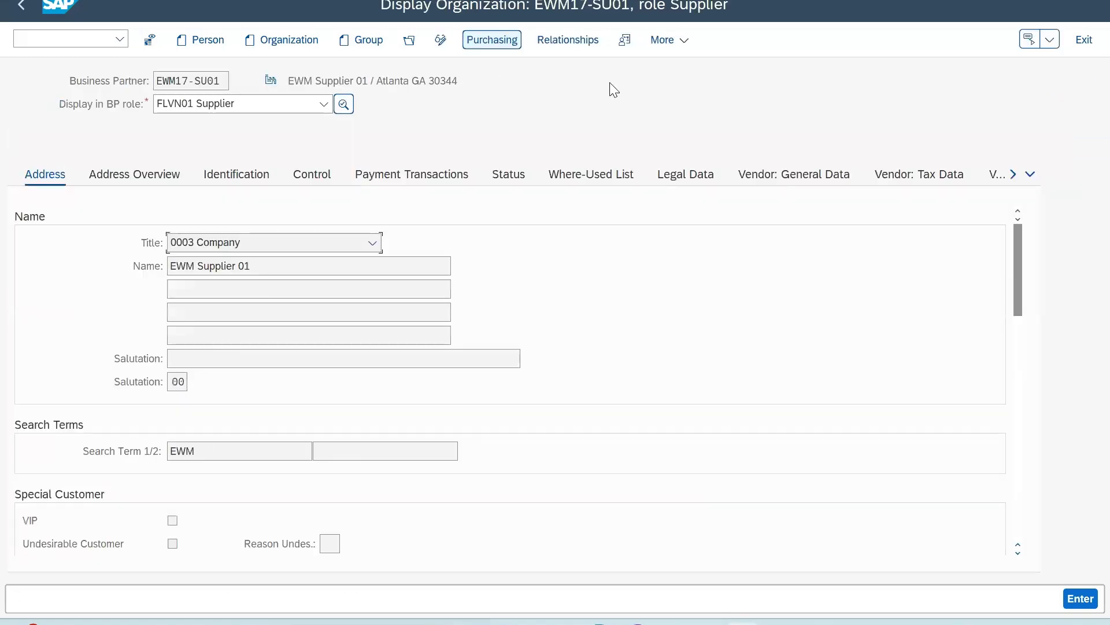
left_click(811, 181)
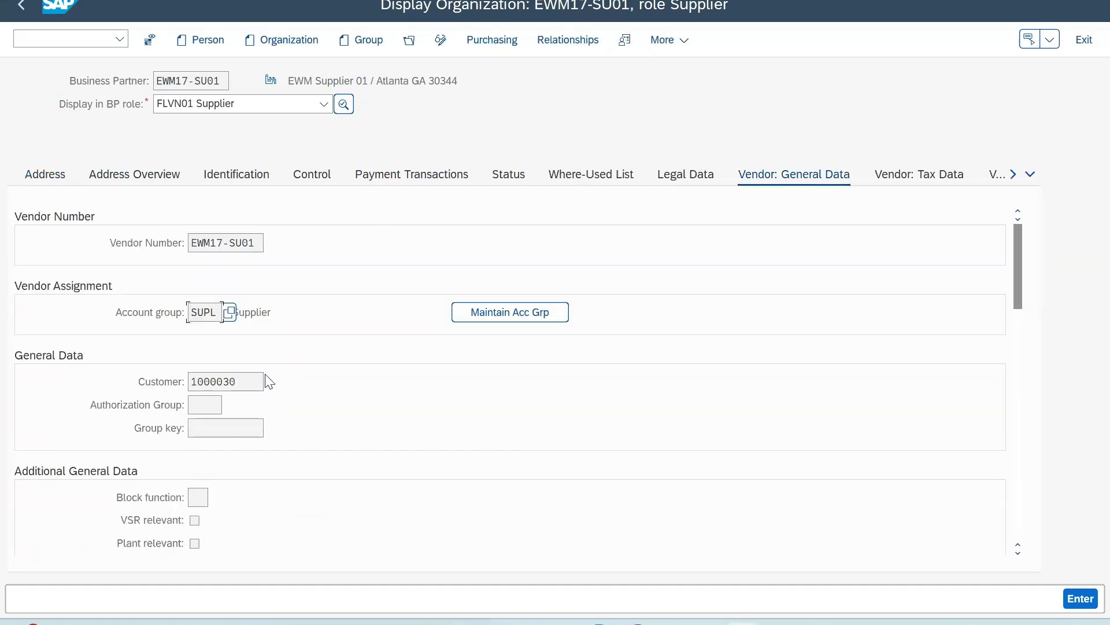
left_click(253, 380)
double_click(254, 380)
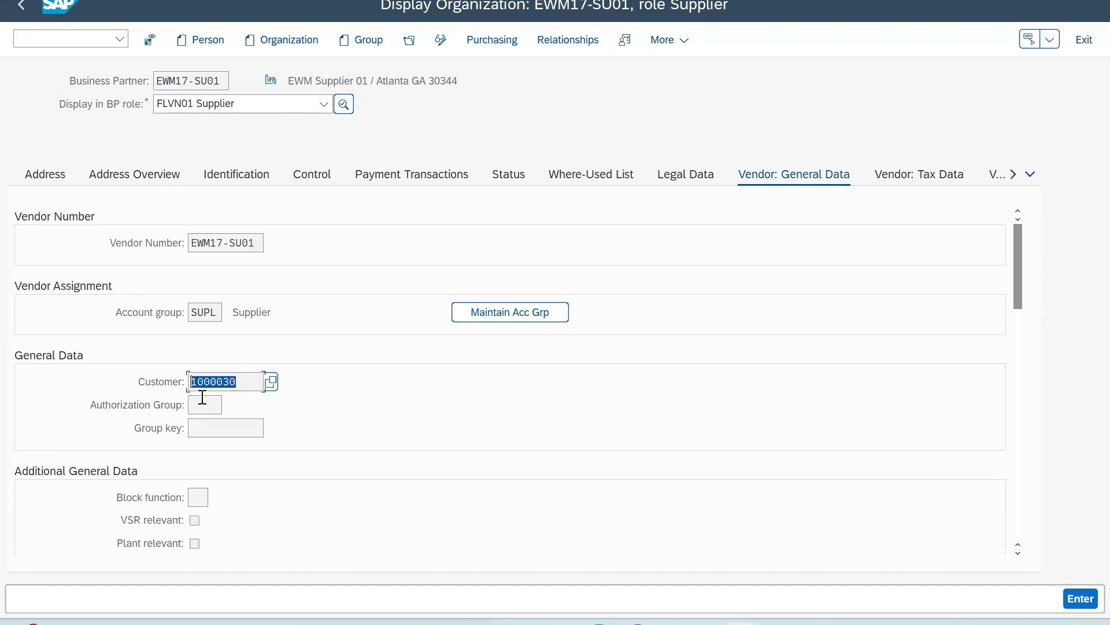
- Open an additional GUI window and start purchase order creation with transaction me21n
left_click(21, 1)
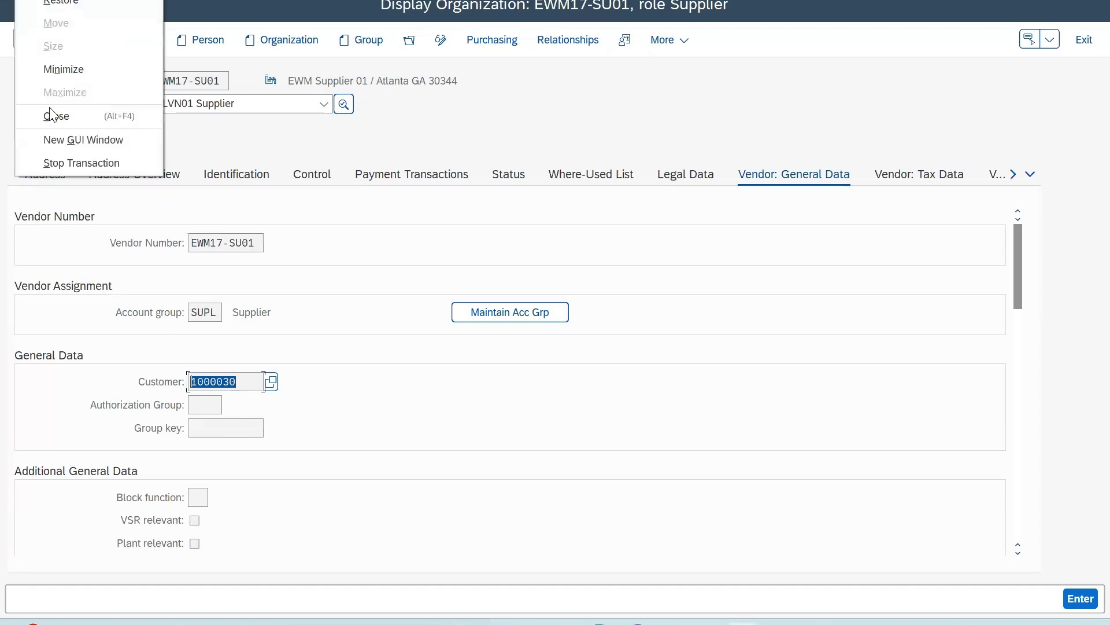
left_click(52, 143)
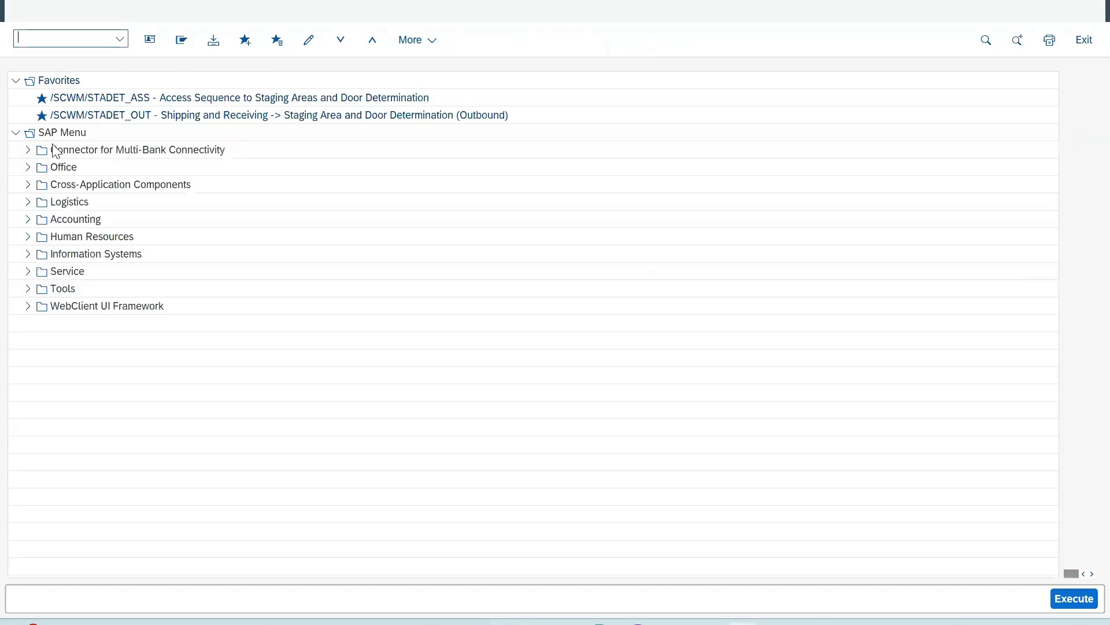
type("me21n")
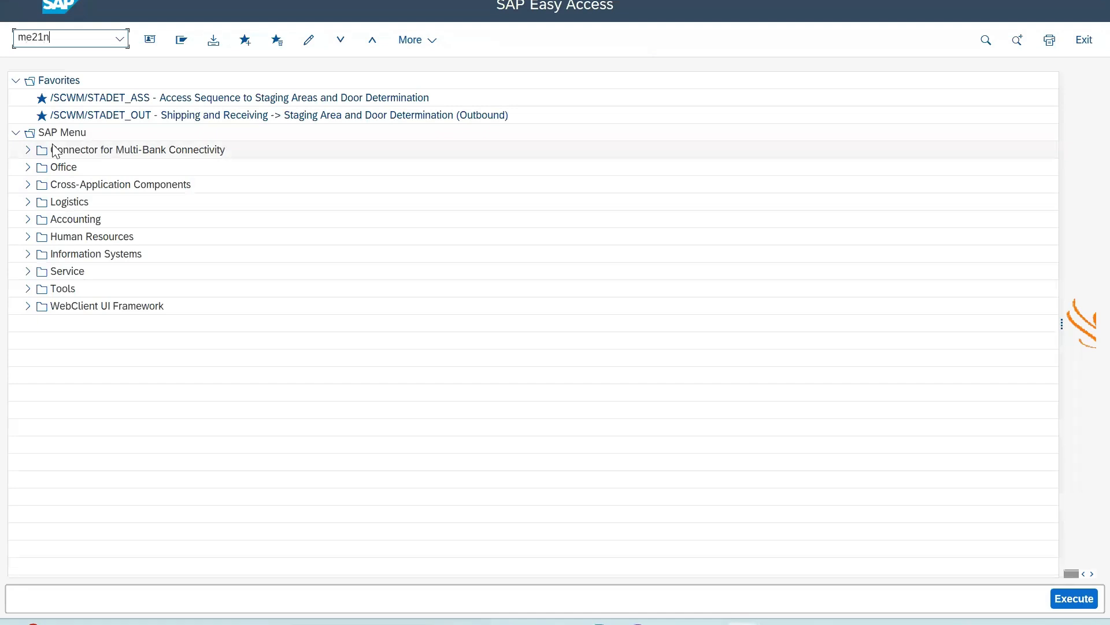
key("Return")
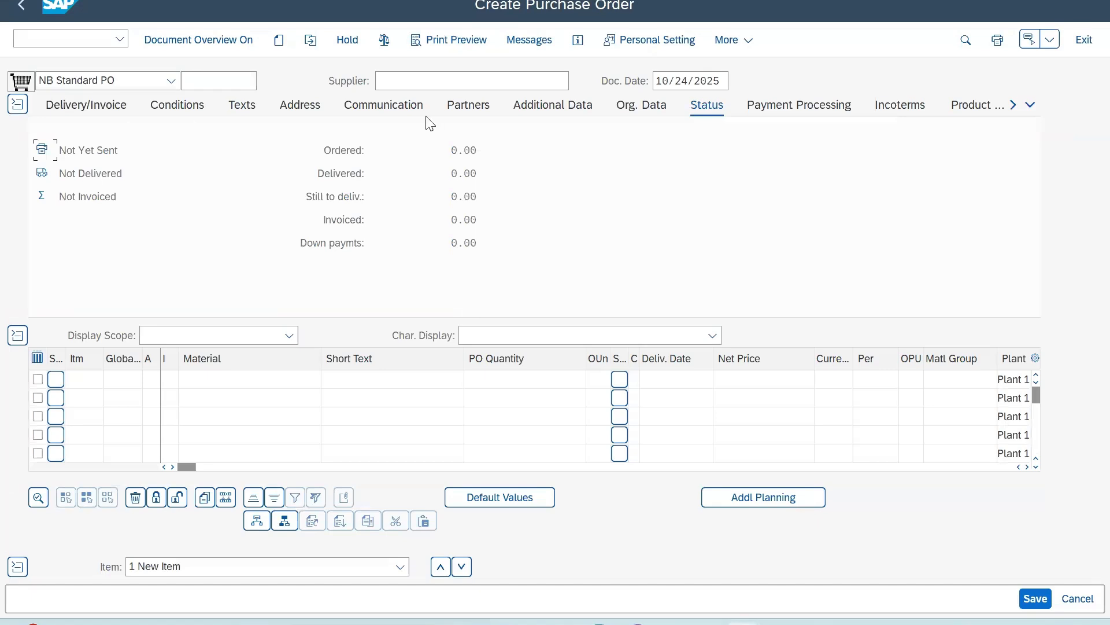
- Fill the purchase order header with supplier EWM17-SU01, purchasing organization 1710, purchasing group 001 and company code 1710
left_click(415, 80)
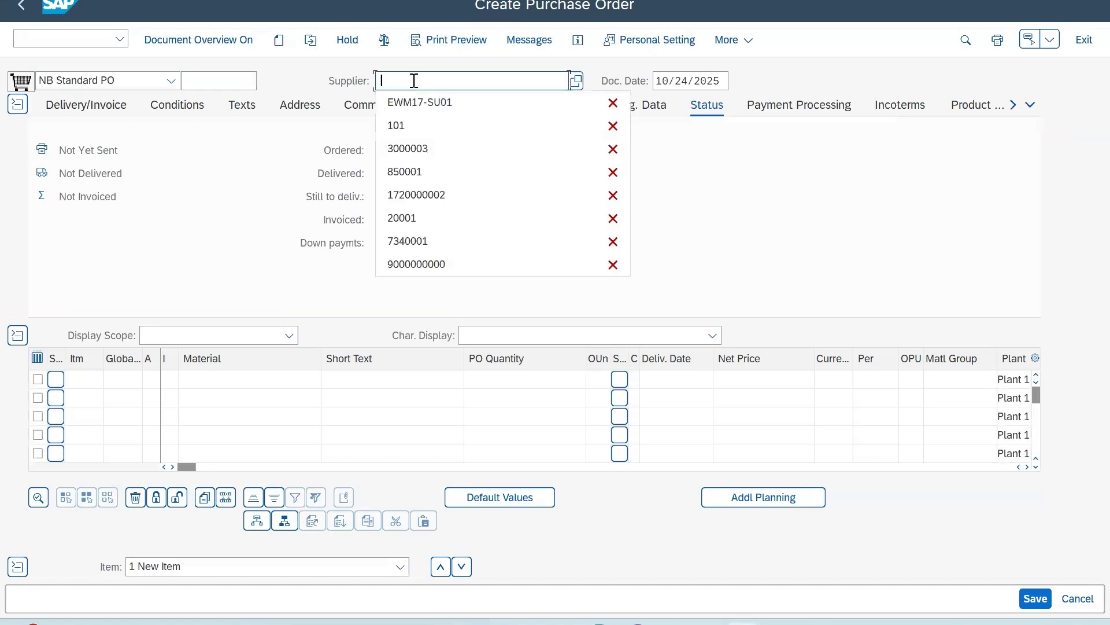
left_click(416, 110)
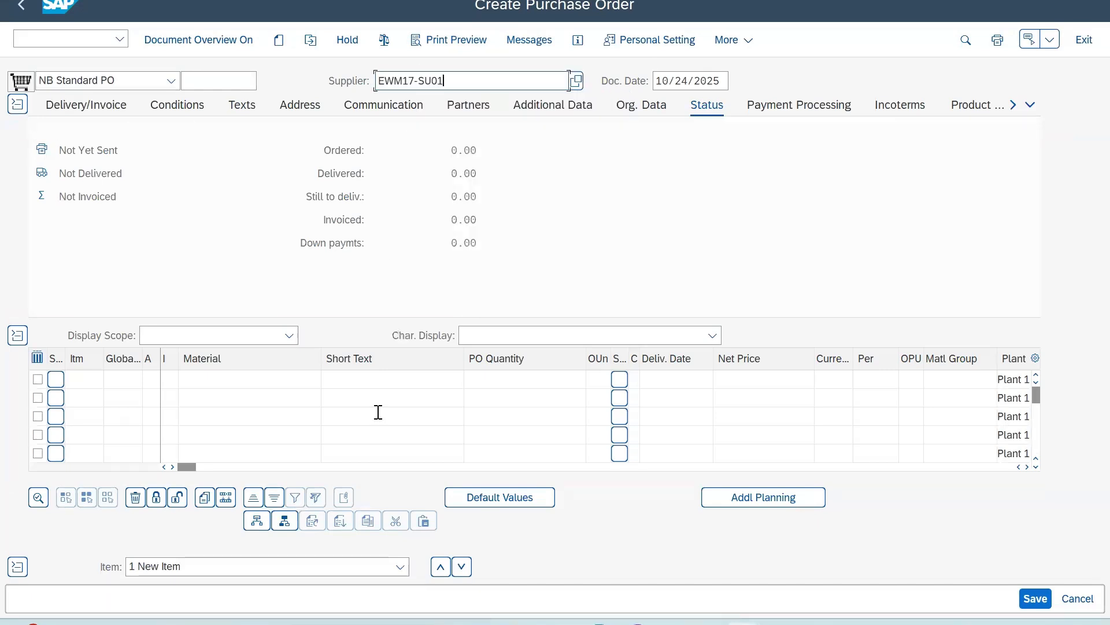
left_click(663, 109)
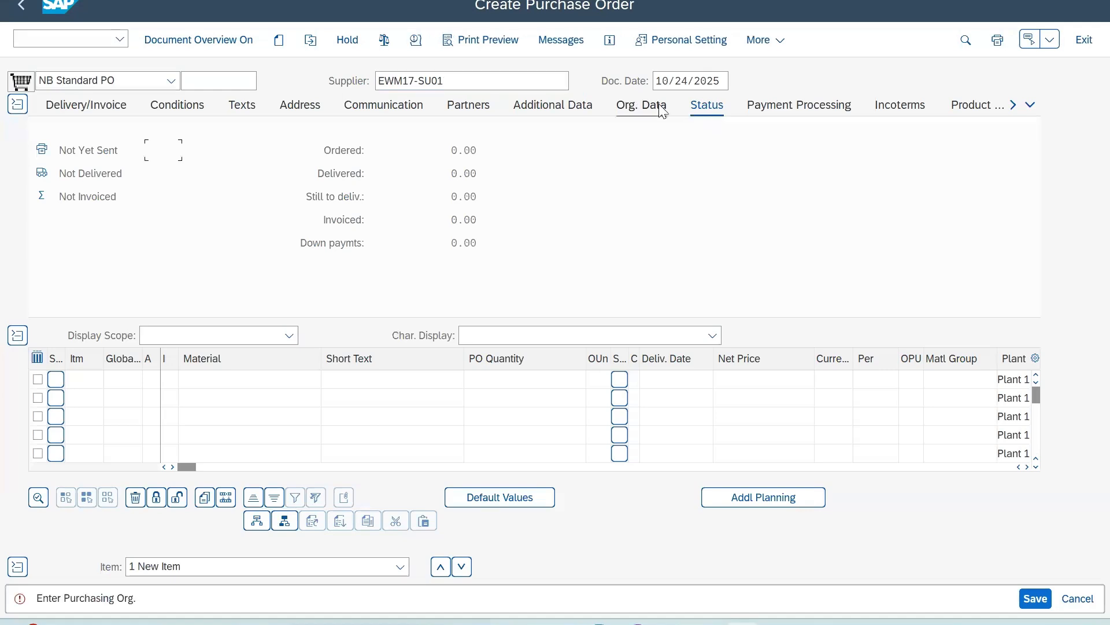
left_click(164, 169)
left_click(164, 171)
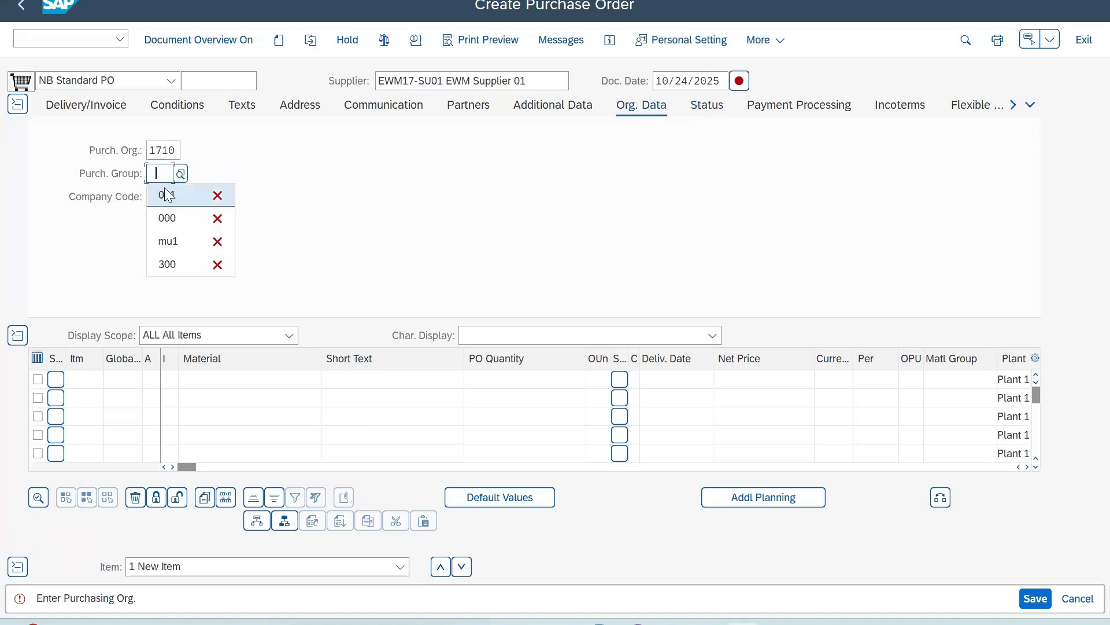
left_click(166, 194)
left_click(165, 196)
left_click(167, 219)
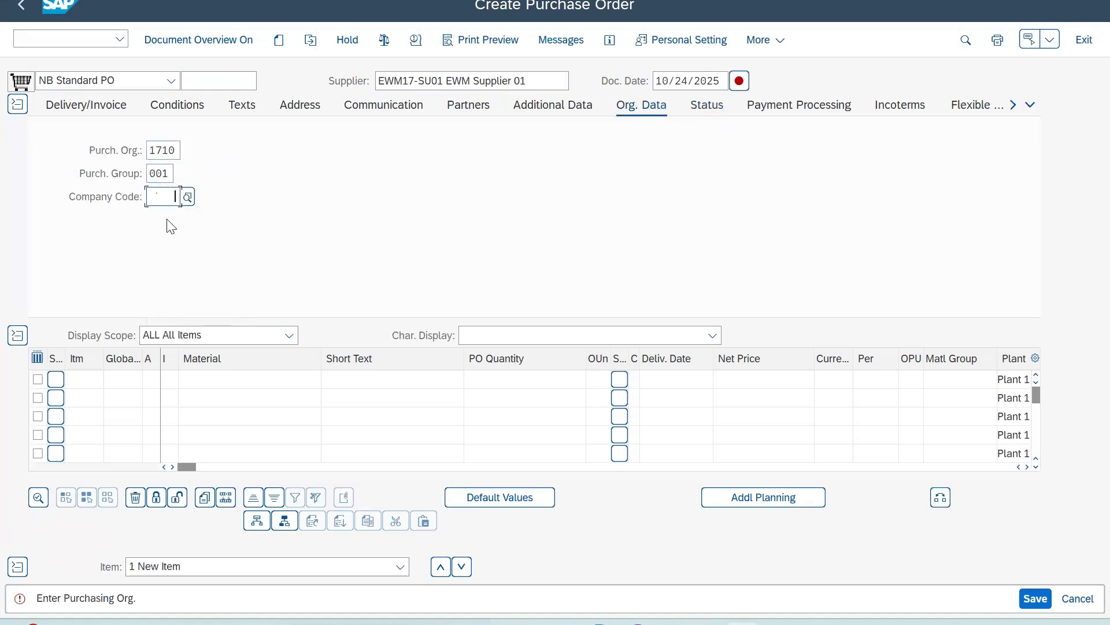
- Add a purchase order item for material ewm1710 with a quantity of 1
left_click(218, 379)
left_click(230, 157)
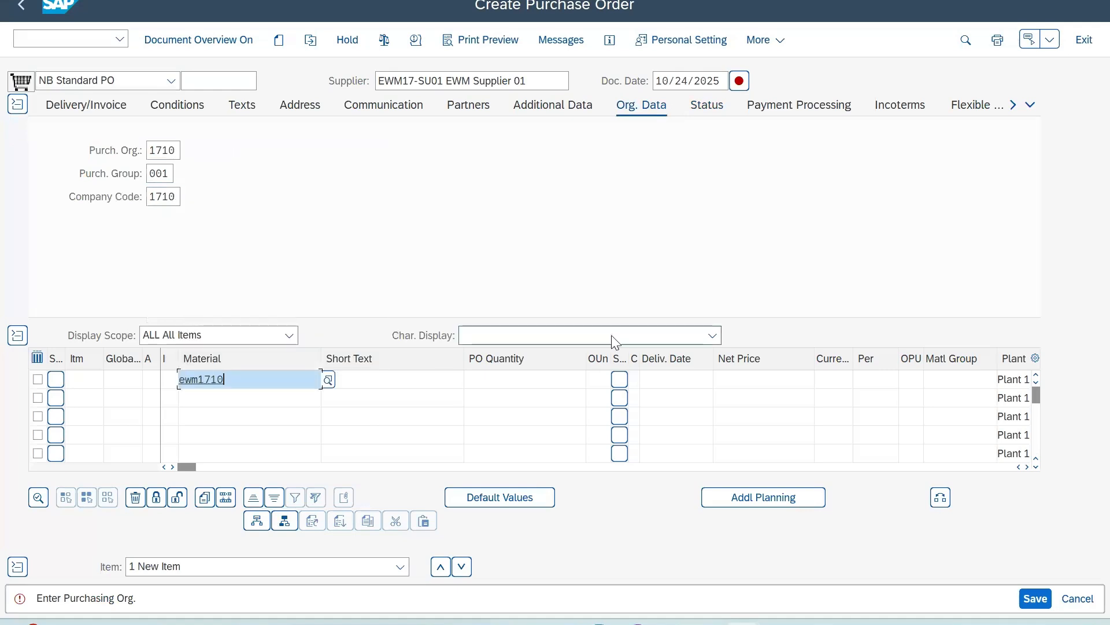
left_click(511, 376)
type("1")
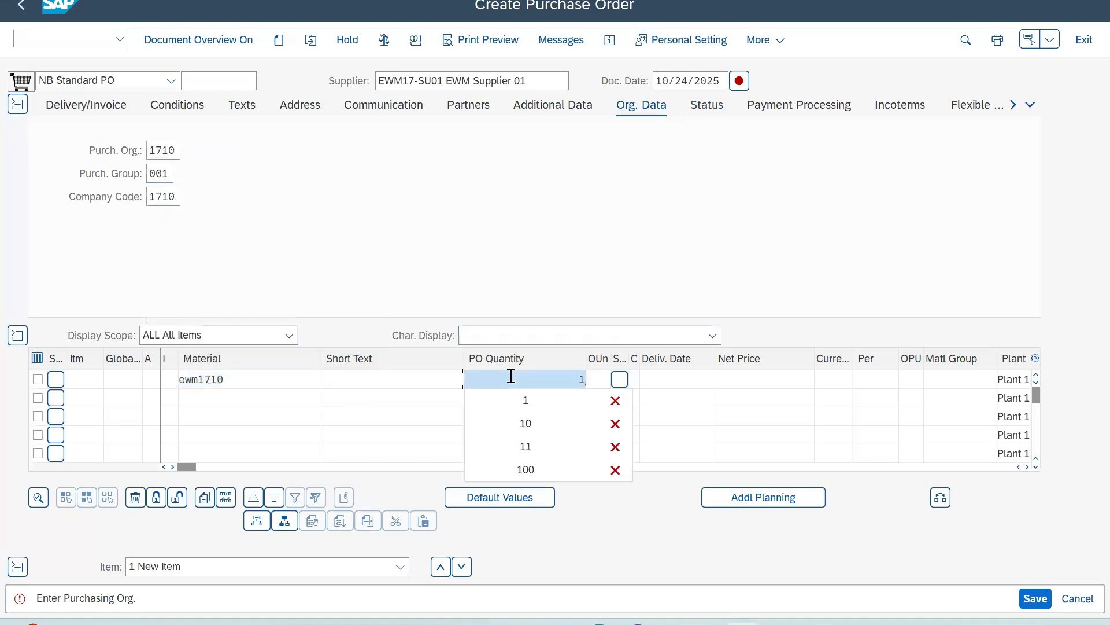
key("Return")
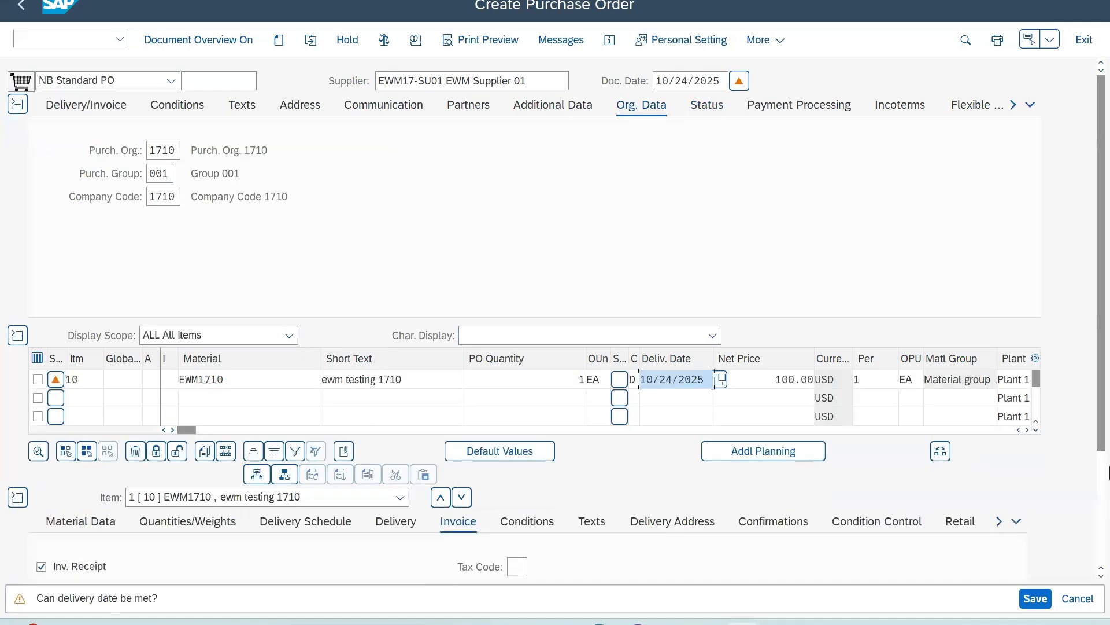
- Widen the storage location column and set the storage location of item 10 to PG12
left_click(1029, 429)
left_click(1029, 429)
left_click(1029, 429)
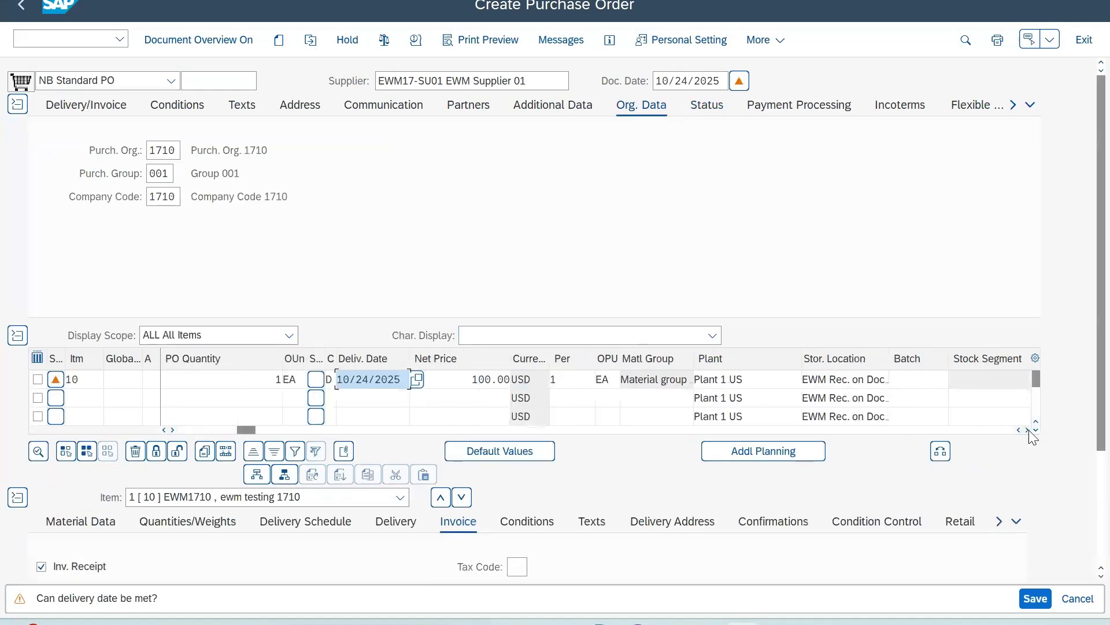
left_click(1029, 430)
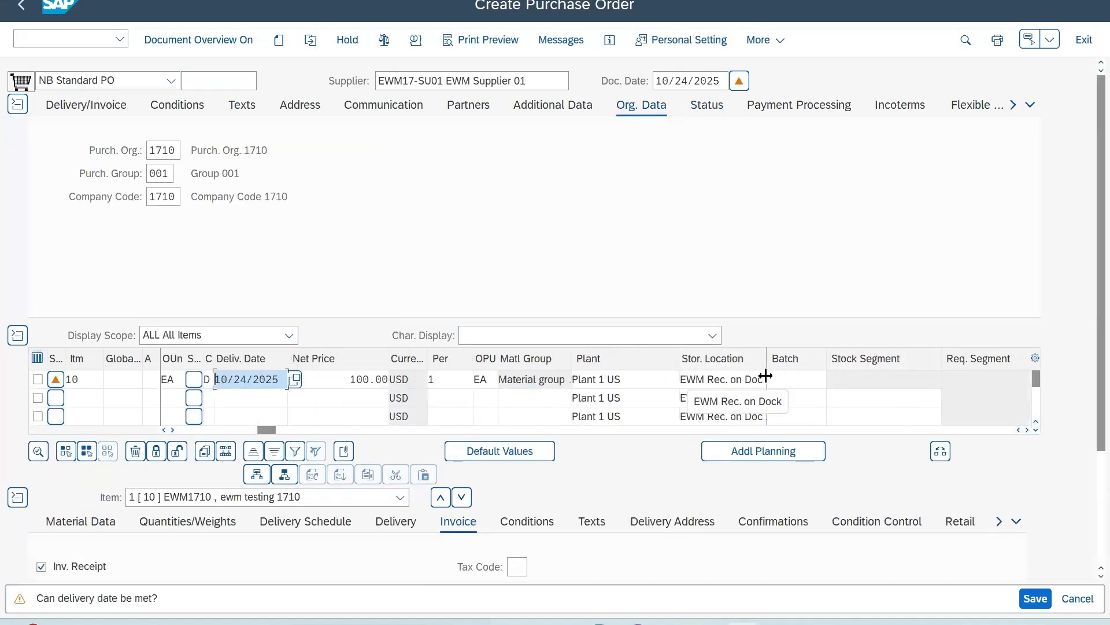
left_click_drag(767, 377, 809, 377)
left_click(789, 379)
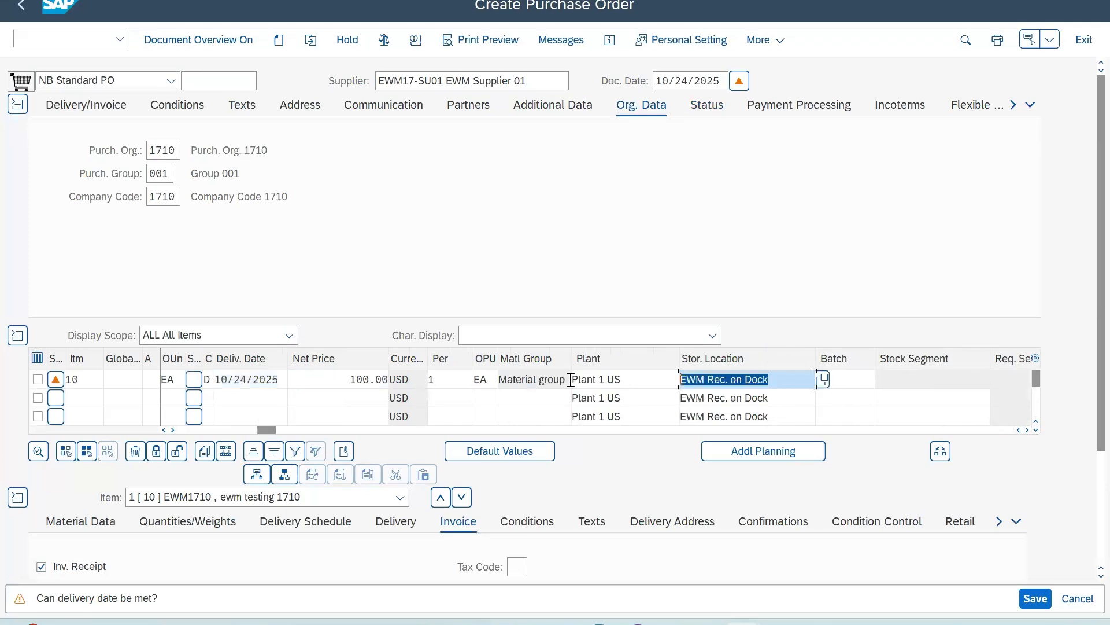
key("Delete")
left_click(783, 400)
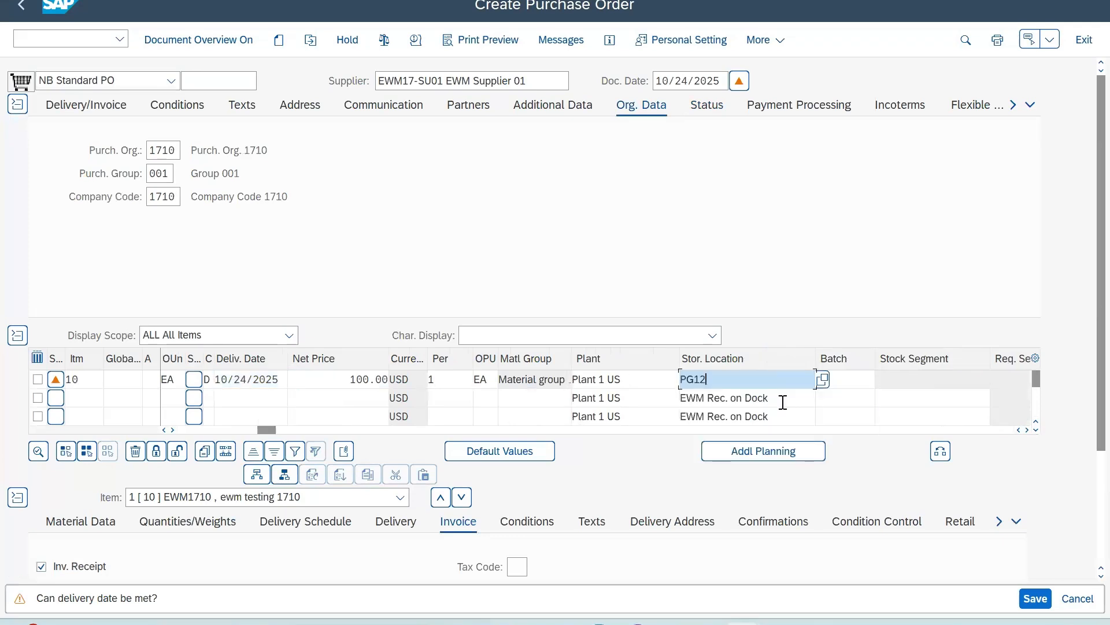
key("Return")
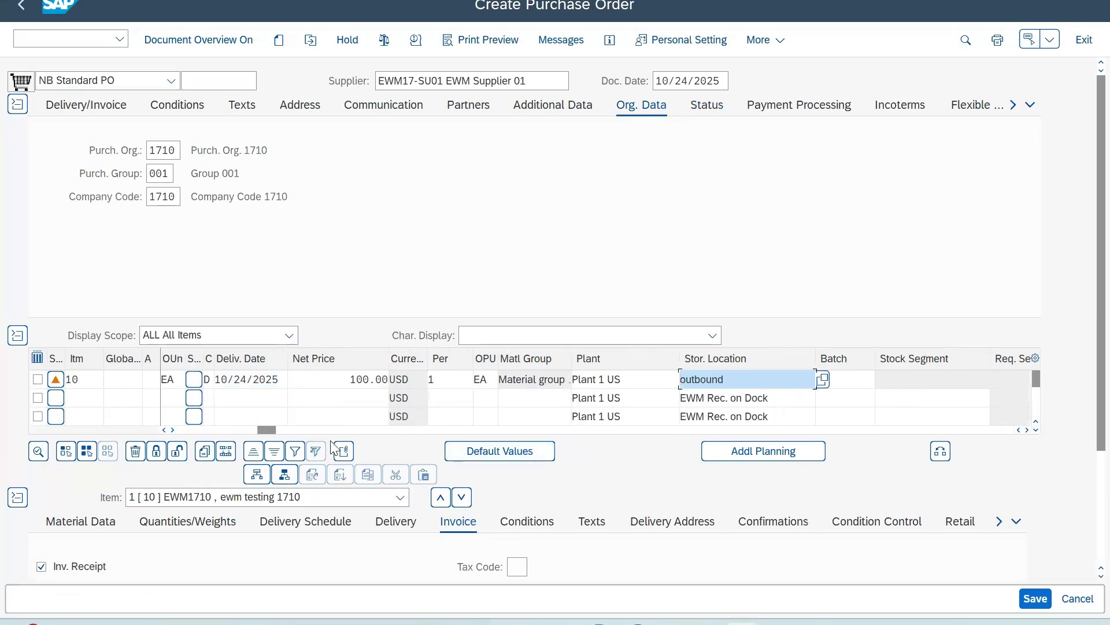
- Mark purchase order item 10 as a returns item in the item overview
left_click(164, 429)
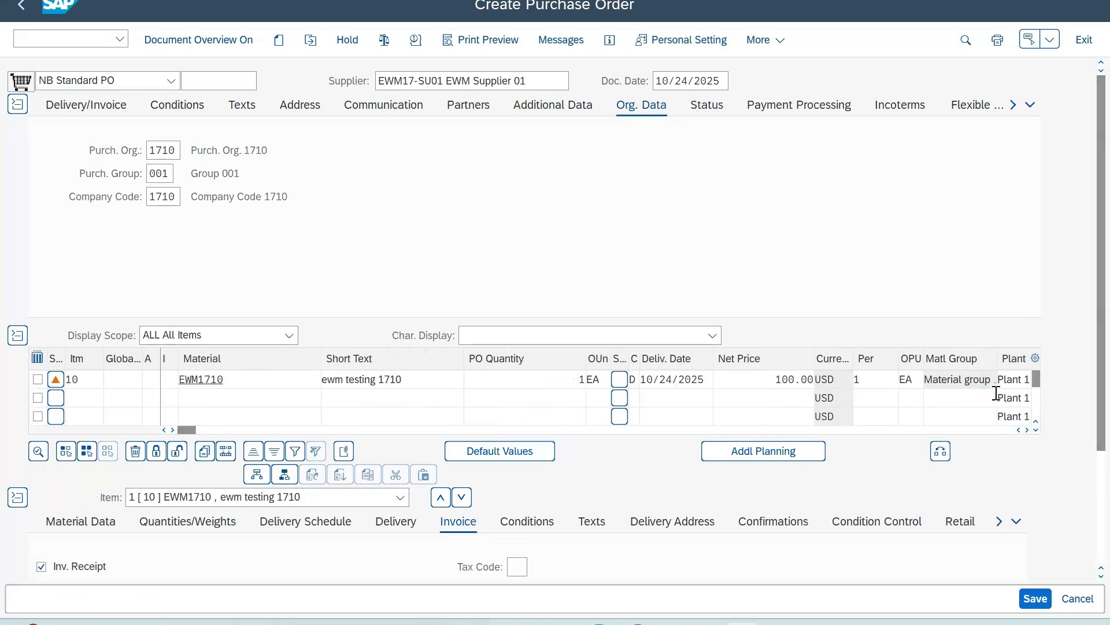
left_click(1027, 430)
left_click(1027, 430)
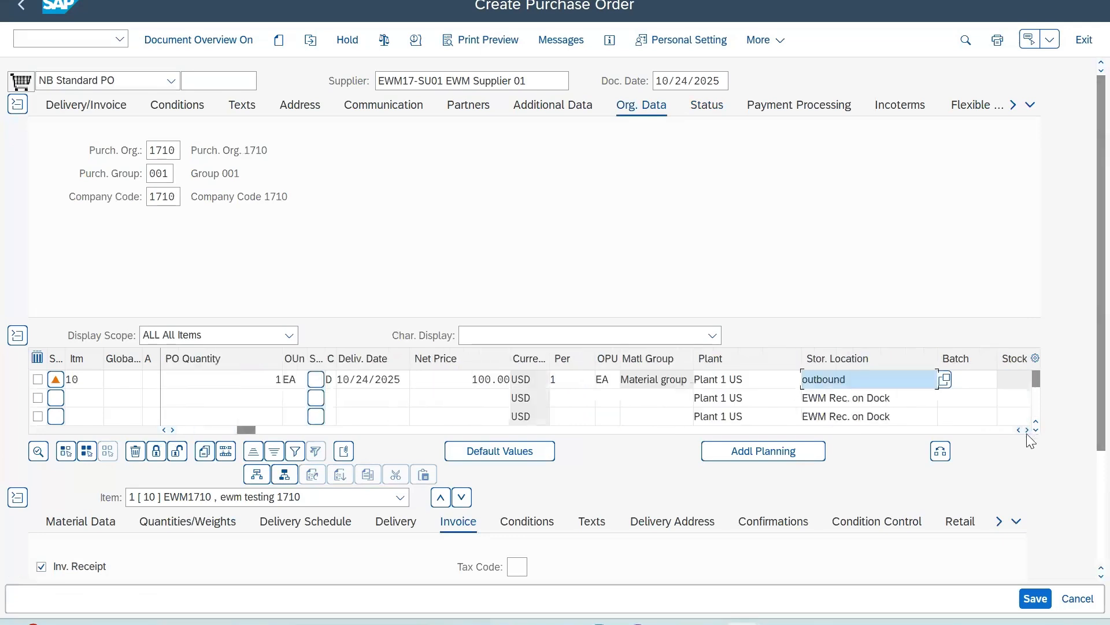
left_click(1027, 431)
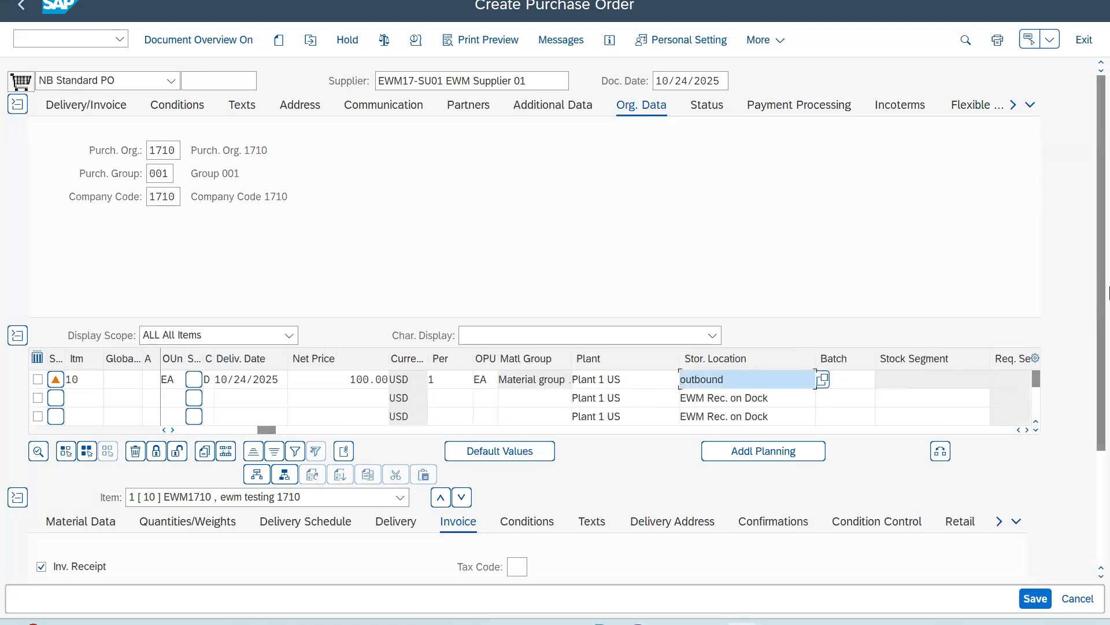
scroll(1102, 259, "down", 1)
scroll(1101, 258, "up", 1)
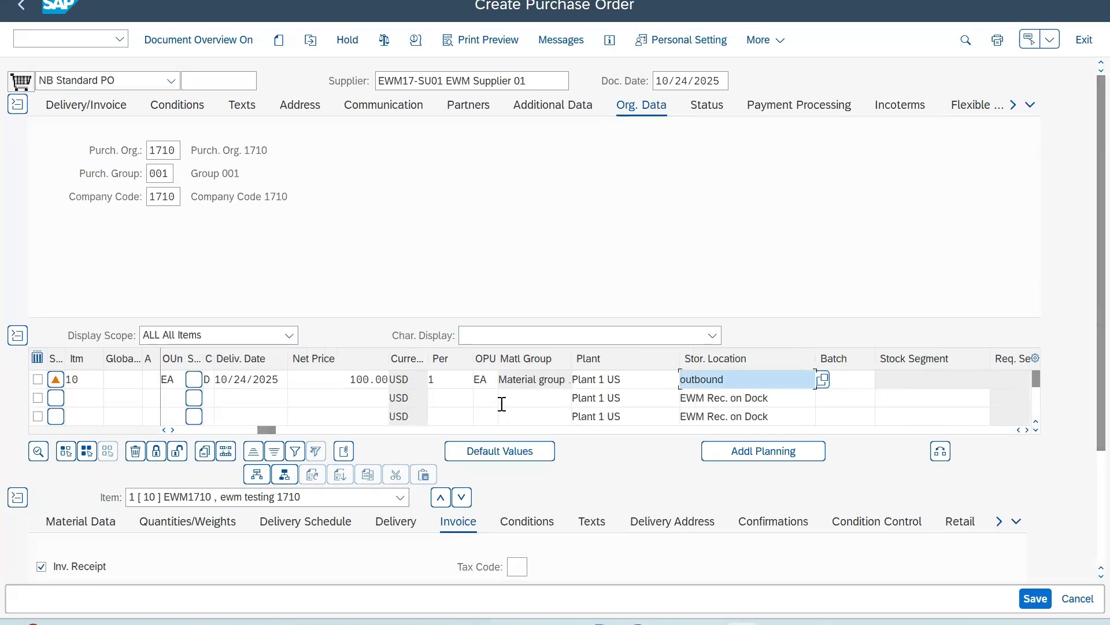
left_click(1027, 430)
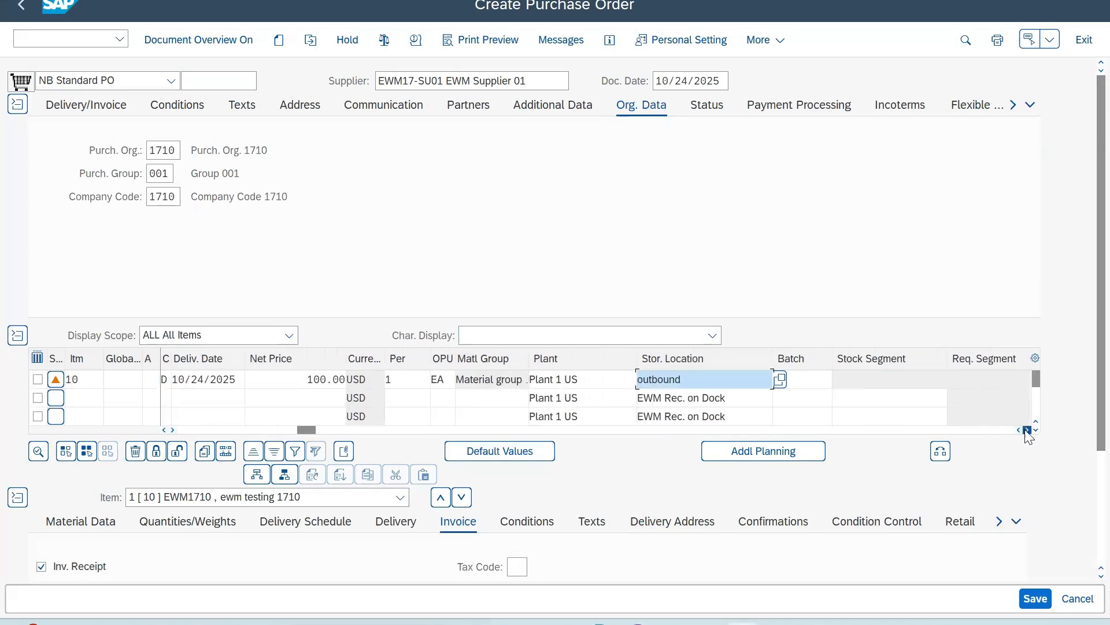
left_click(1027, 430)
left_click(1027, 430)
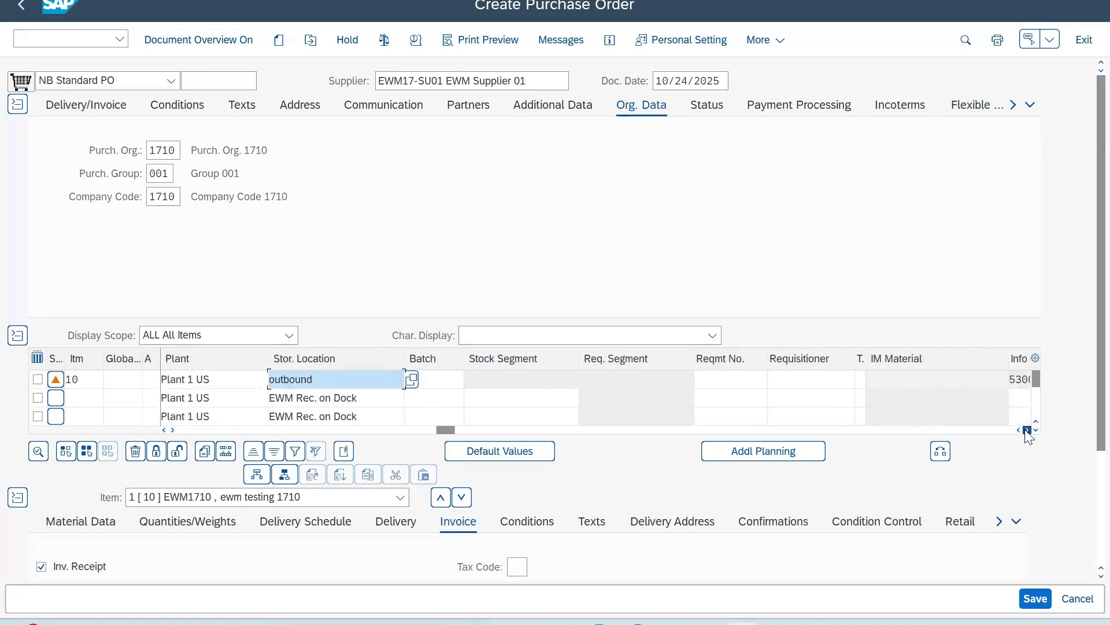
left_click(1027, 430)
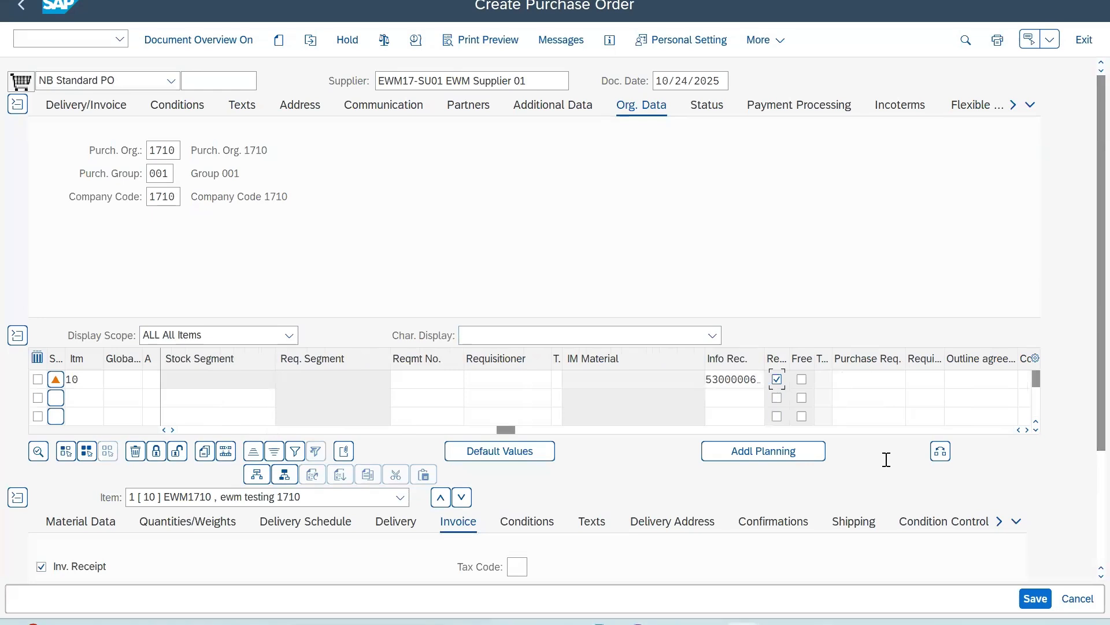
- Examine the returns indicator and shipping data of purchase order item 10, including delivery type, shipping point and shipping condition
left_click(777, 380)
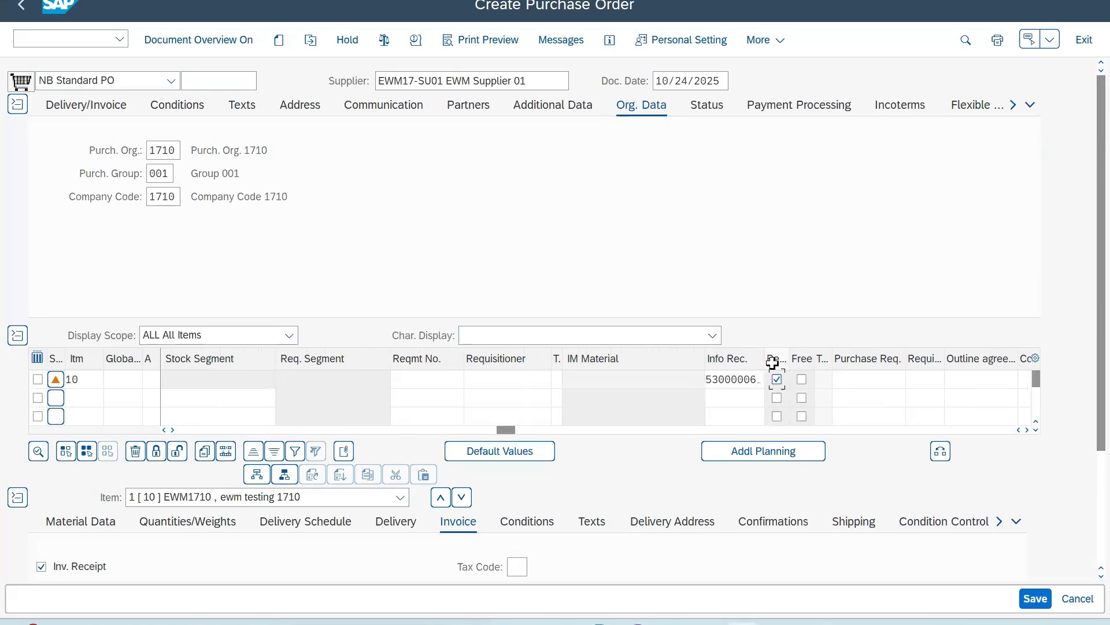
left_click(850, 523)
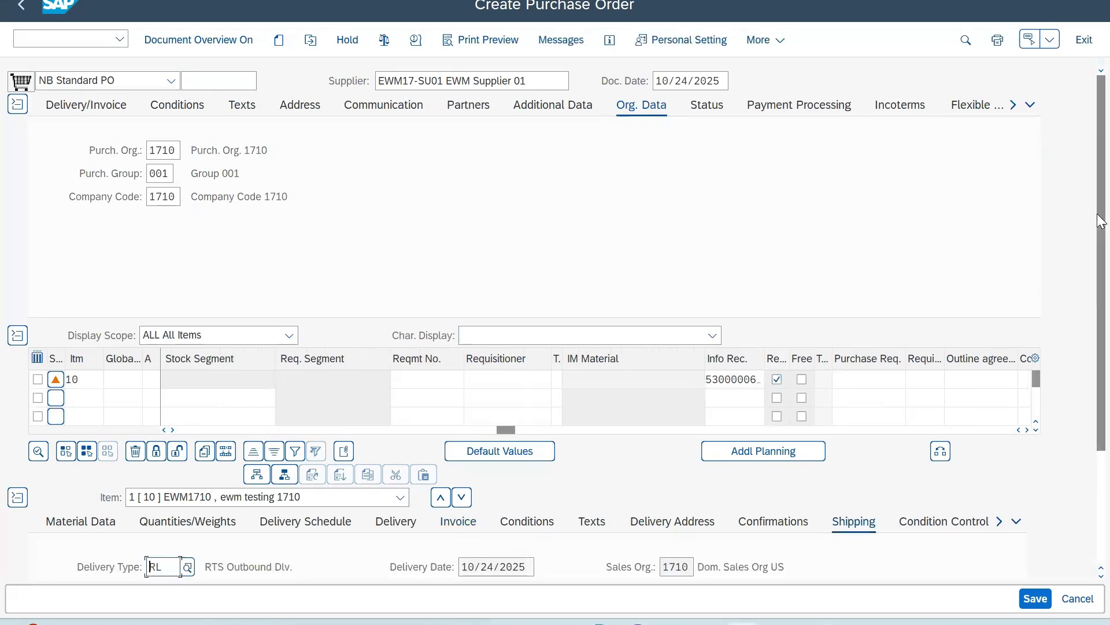
scroll(1101, 222, "down", 3)
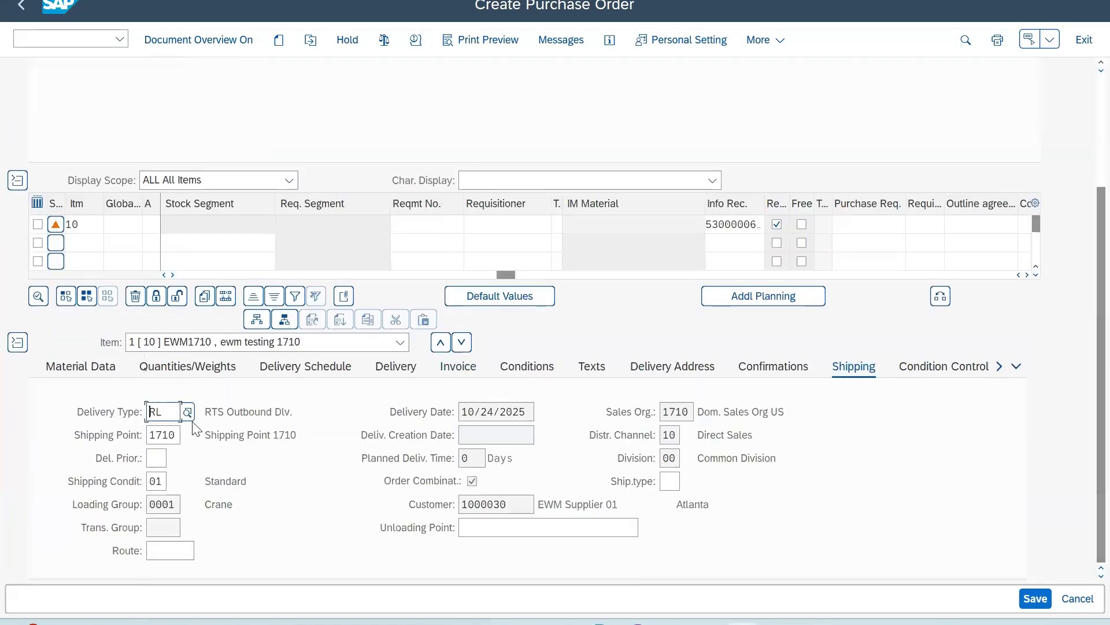
double_click(174, 411)
left_click(163, 434)
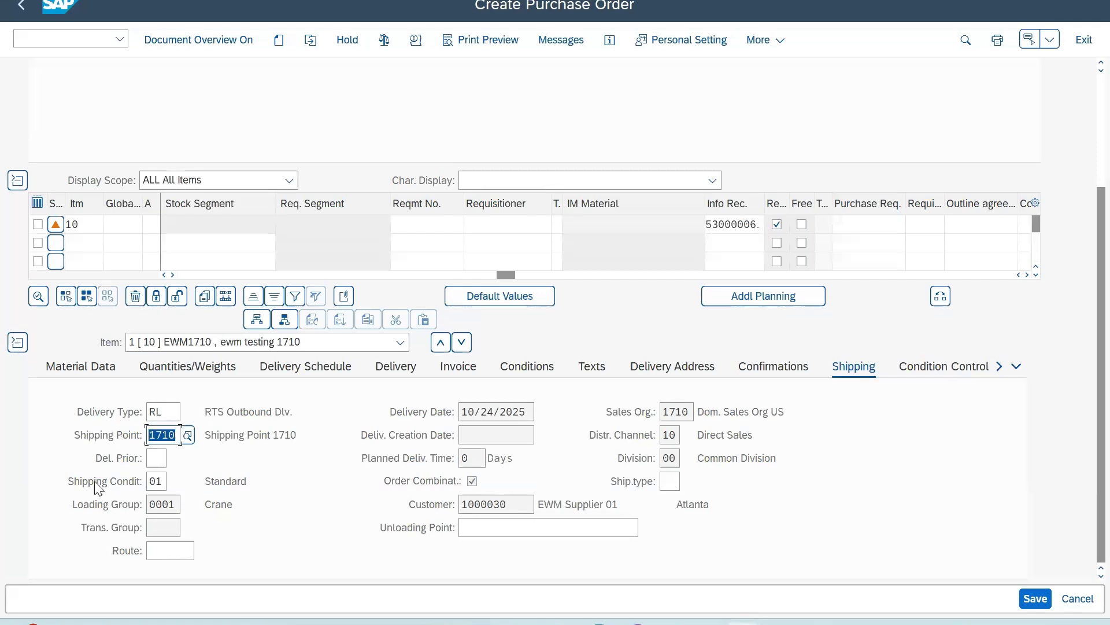
left_click(163, 481)
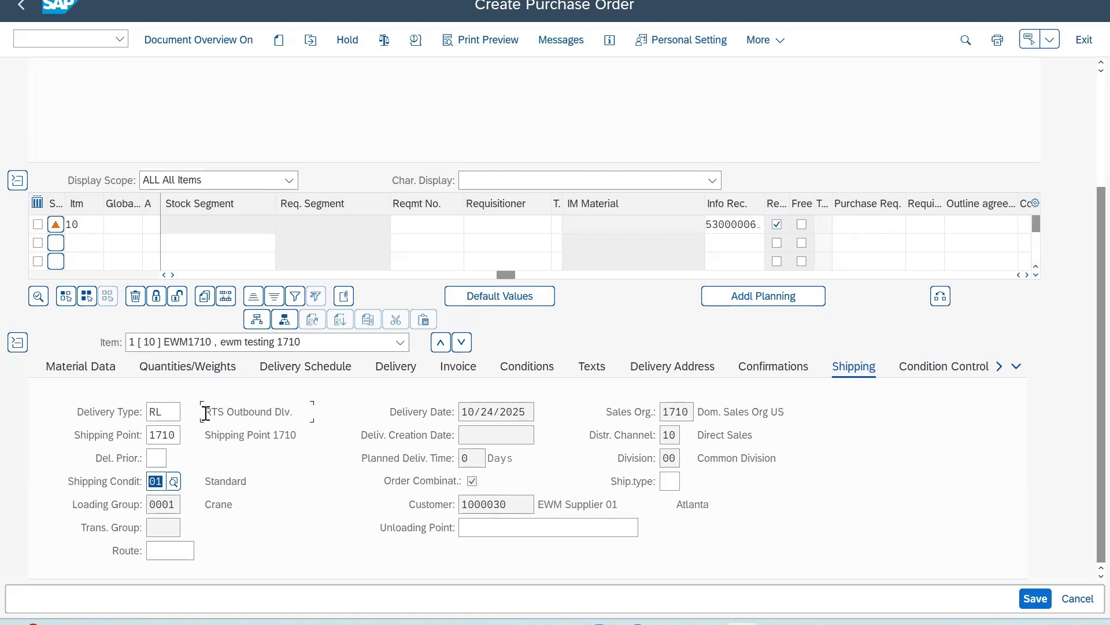
left_click_drag(205, 413, 298, 413)
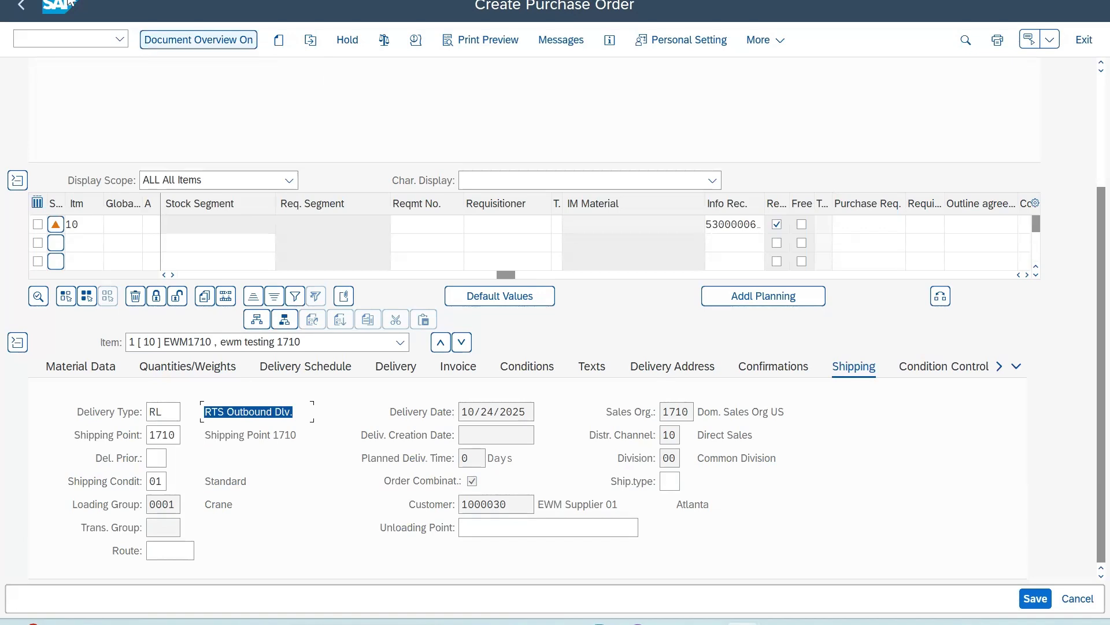
- Start transaction vl10b in a new GUI window and show its purchase order selection criteria
left_click(20, 0)
left_click(54, 139)
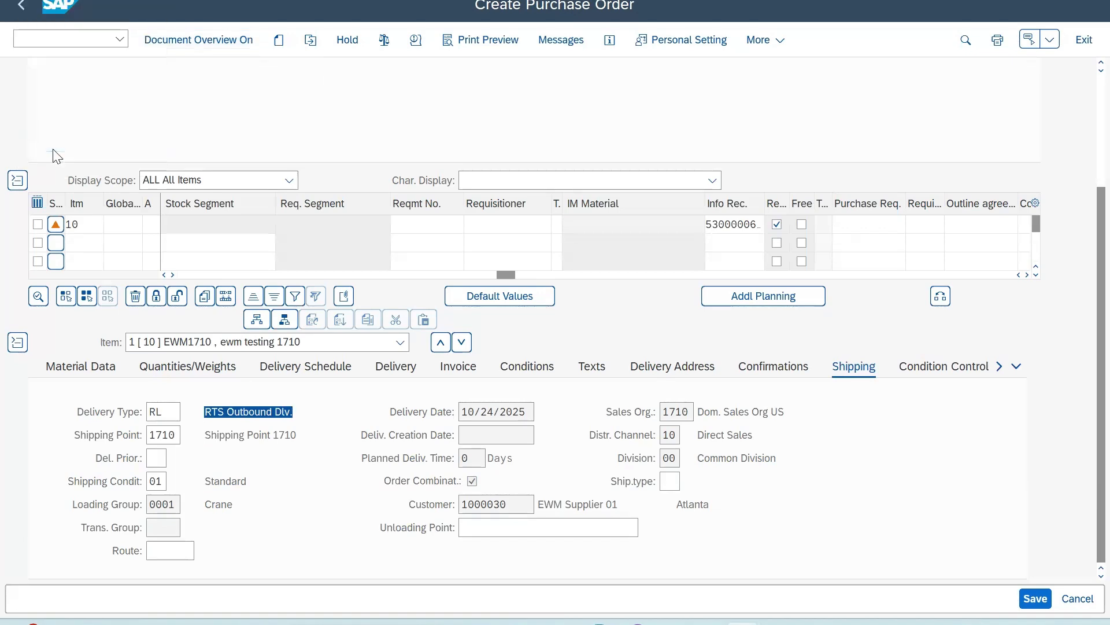
left_click(120, 39)
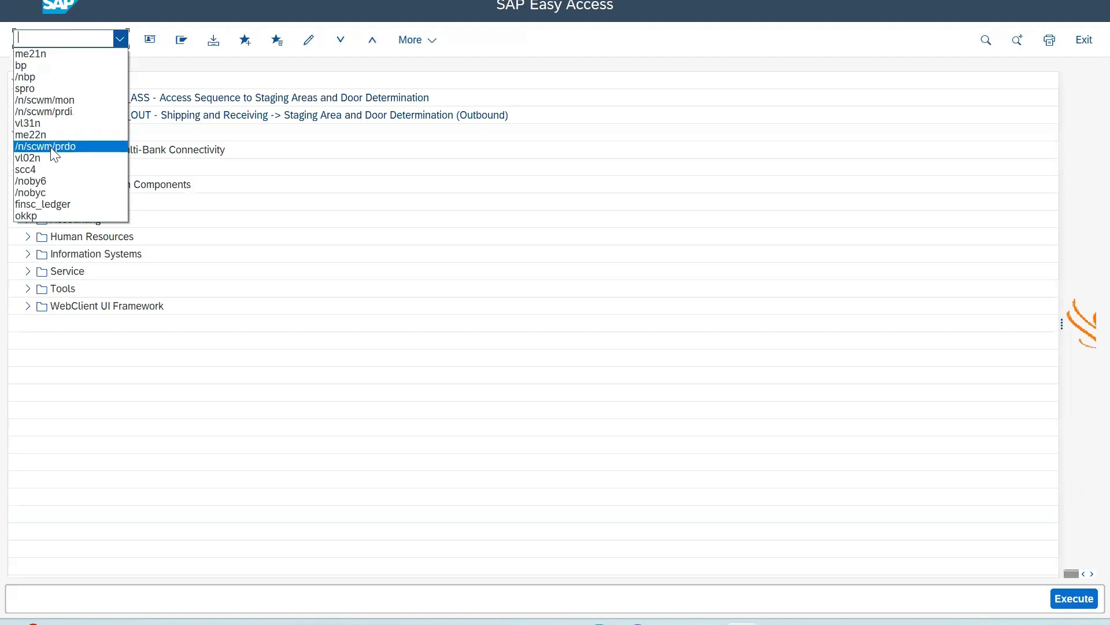
left_click(124, 37)
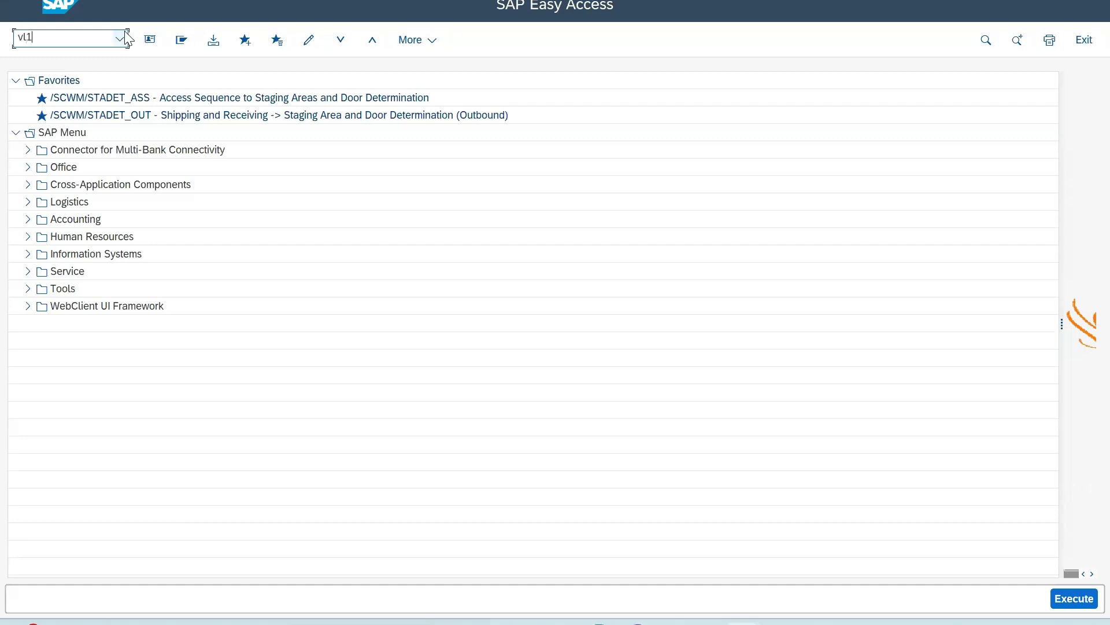
key("Return")
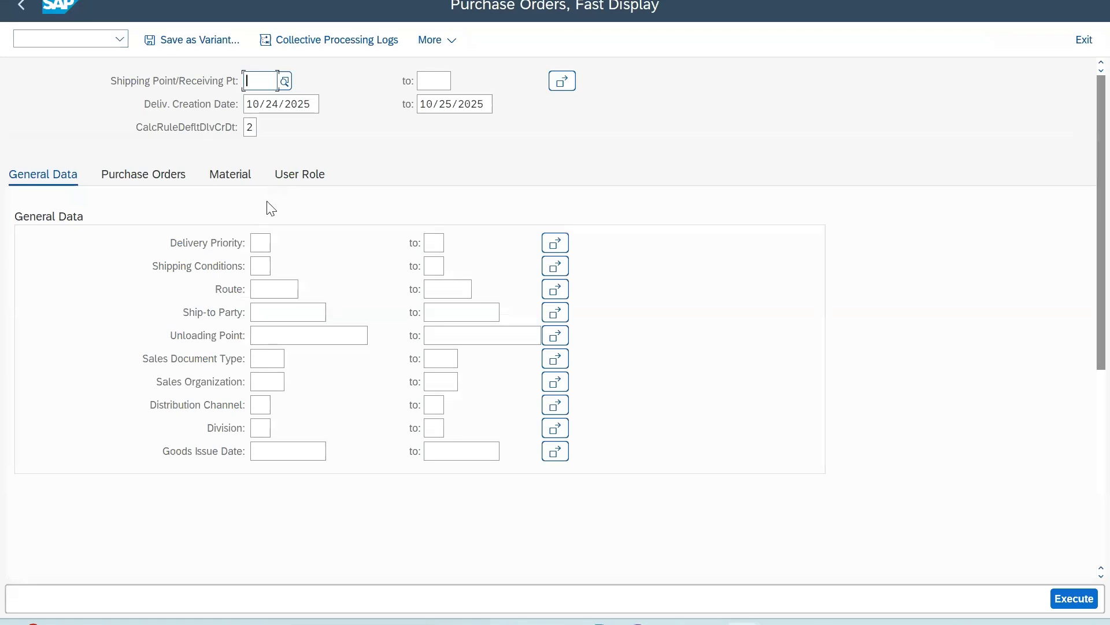
left_click(155, 181)
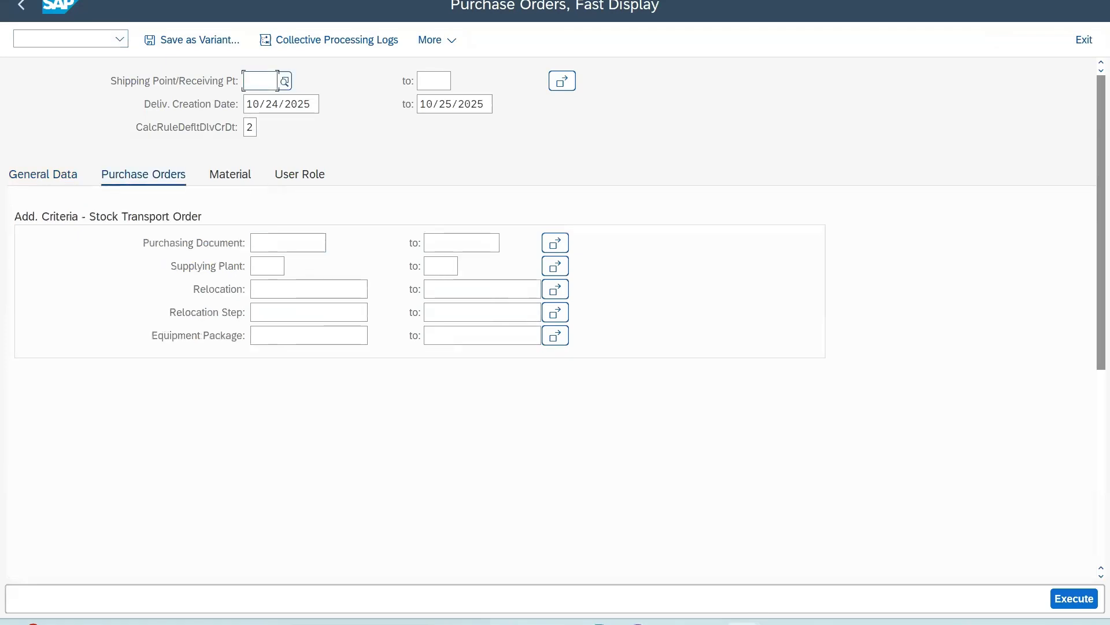
- Return to the purchase order entry, save the returns purchase order and copy its document number
left_click(855, 562)
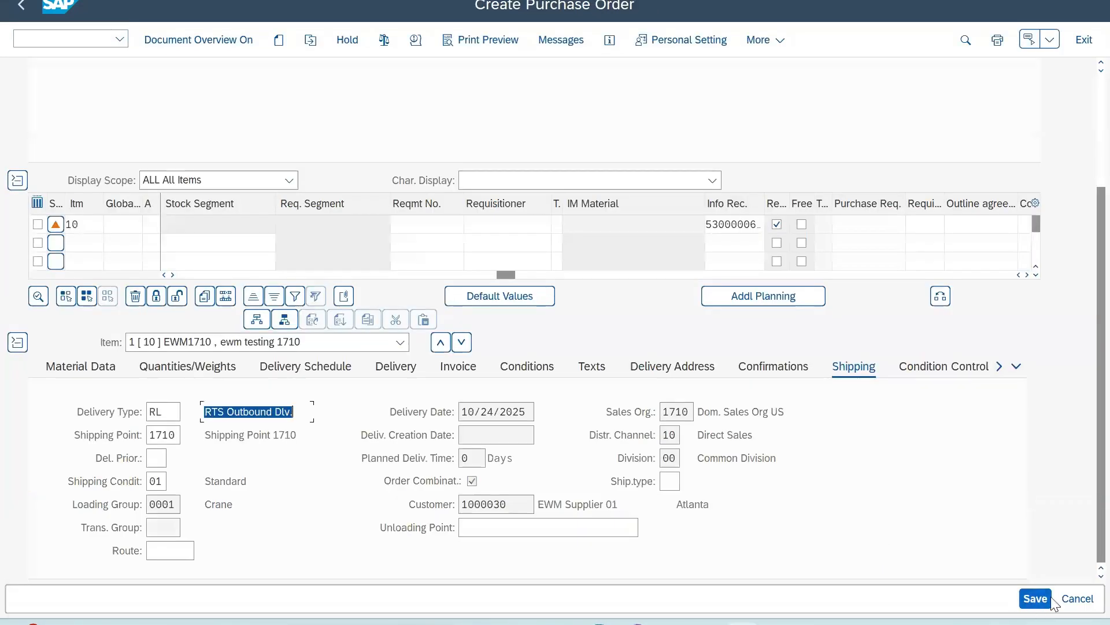
left_click(1035, 598)
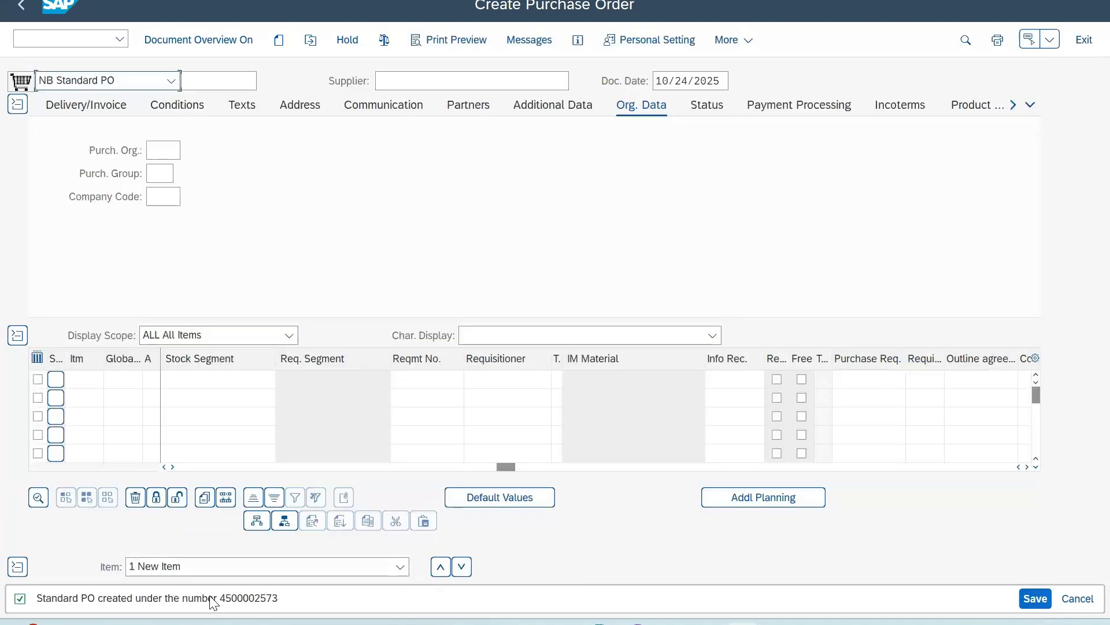
left_click_drag(221, 596, 281, 597)
key("ctrl+c")
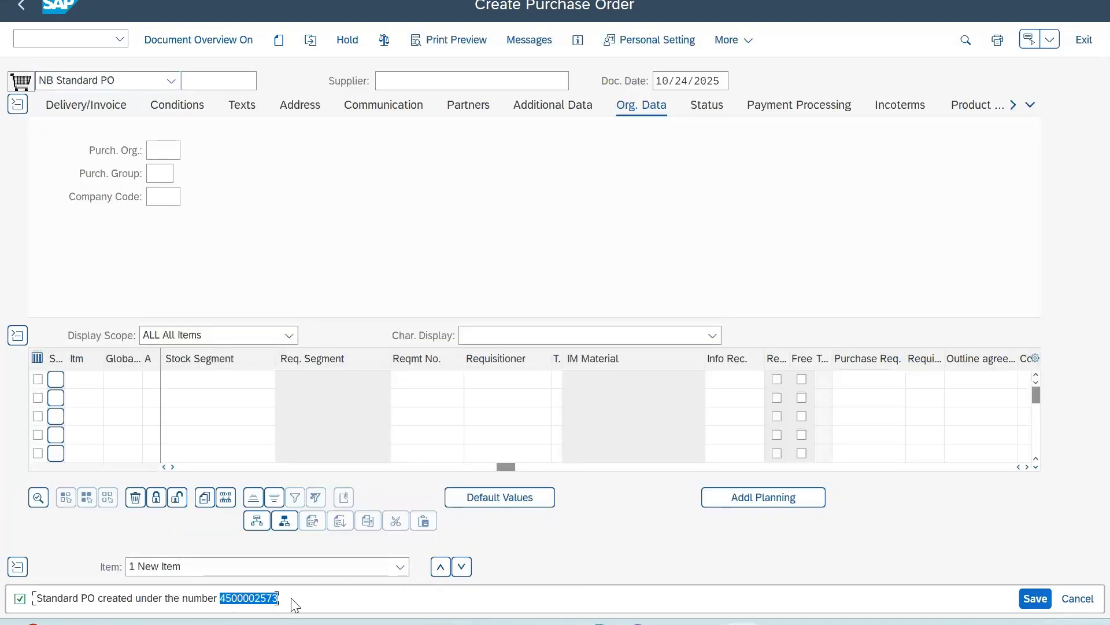
- In the Purchase Orders, Fast Display session, enter the copied order number as purchasing document and run the selection
mouse_move(743, 622)
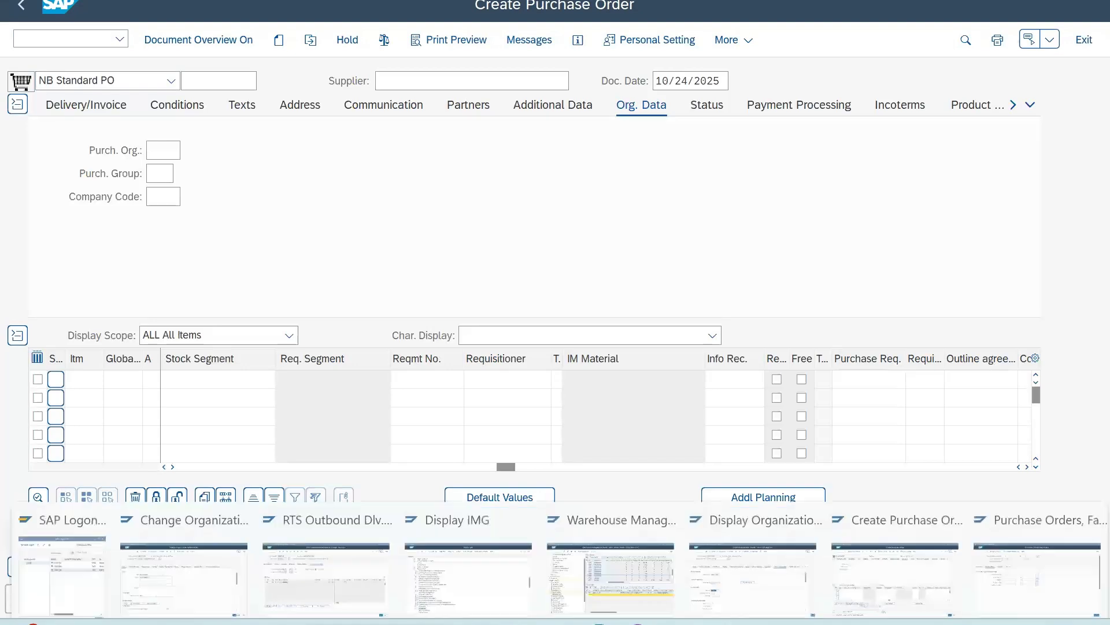
left_click(1028, 550)
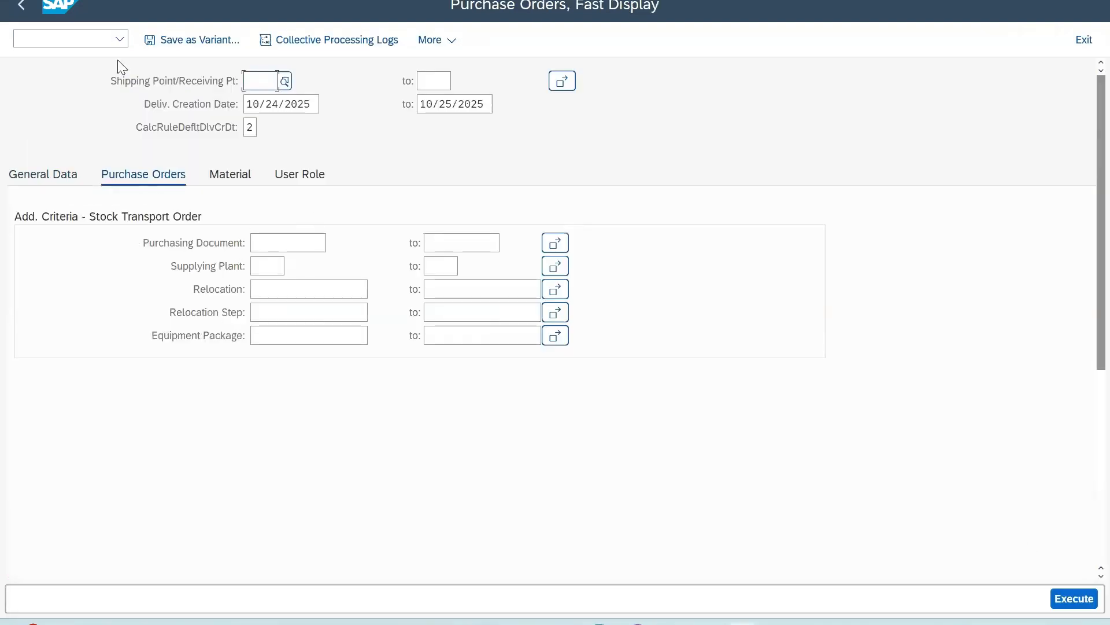
left_click(119, 39)
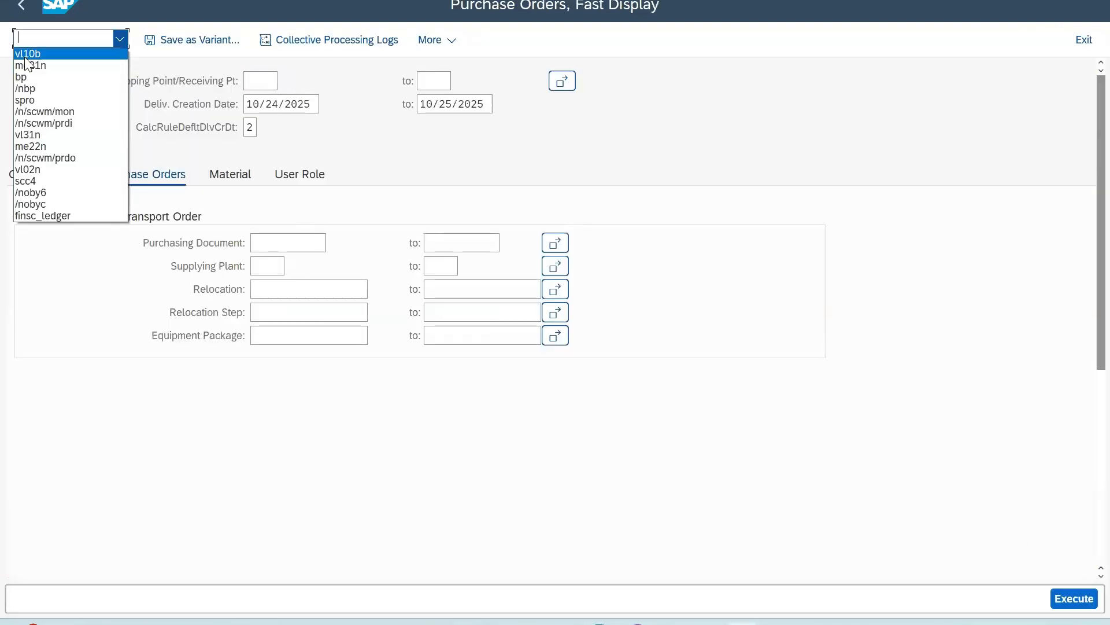
left_click(283, 245)
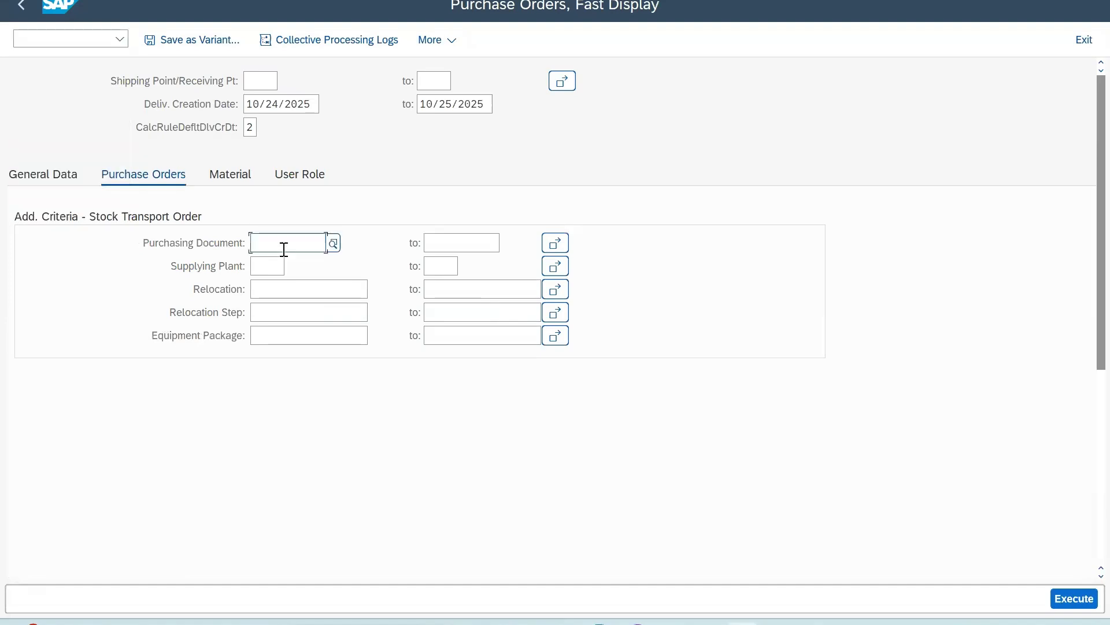
key("ctrl+v")
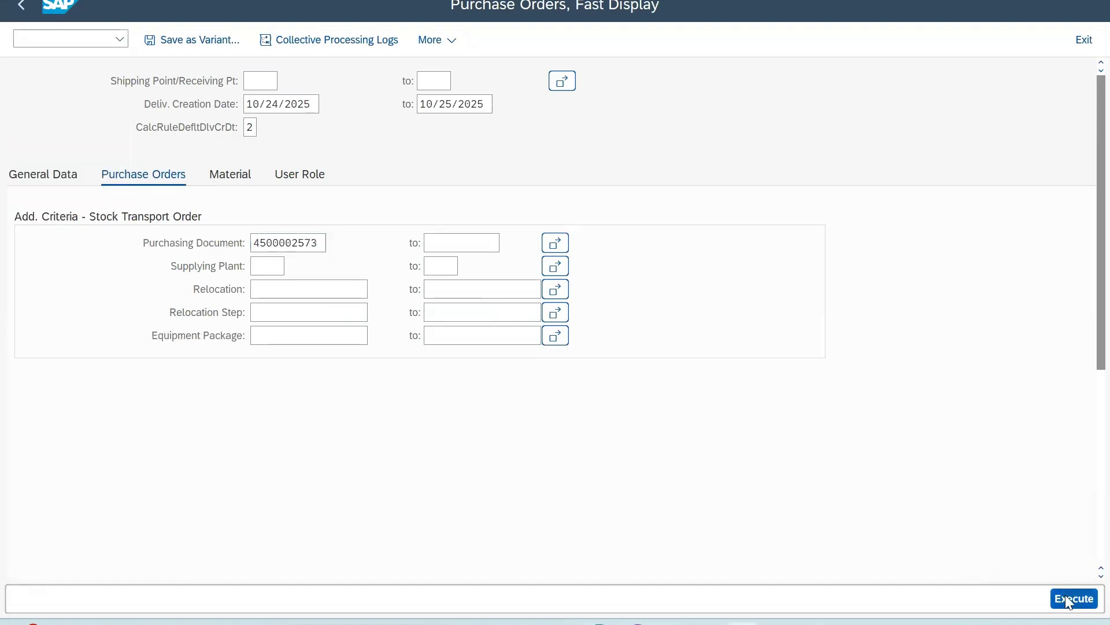
left_click(1066, 595)
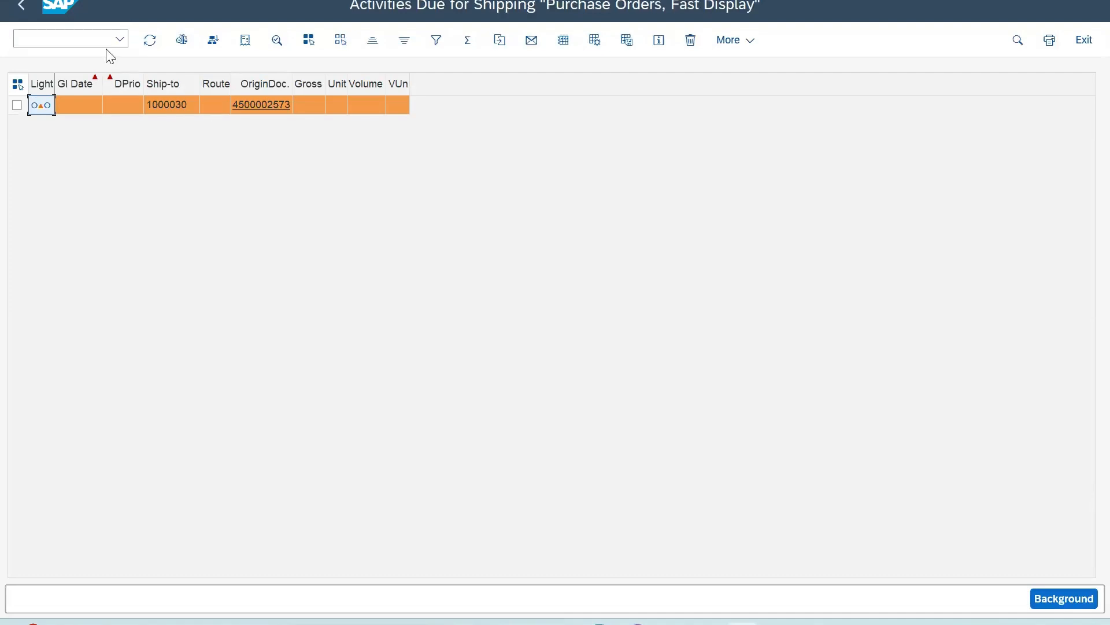
- Create the delivery for the listed purchase order in the background and select its SD document in the delivery creation log
left_click(17, 104)
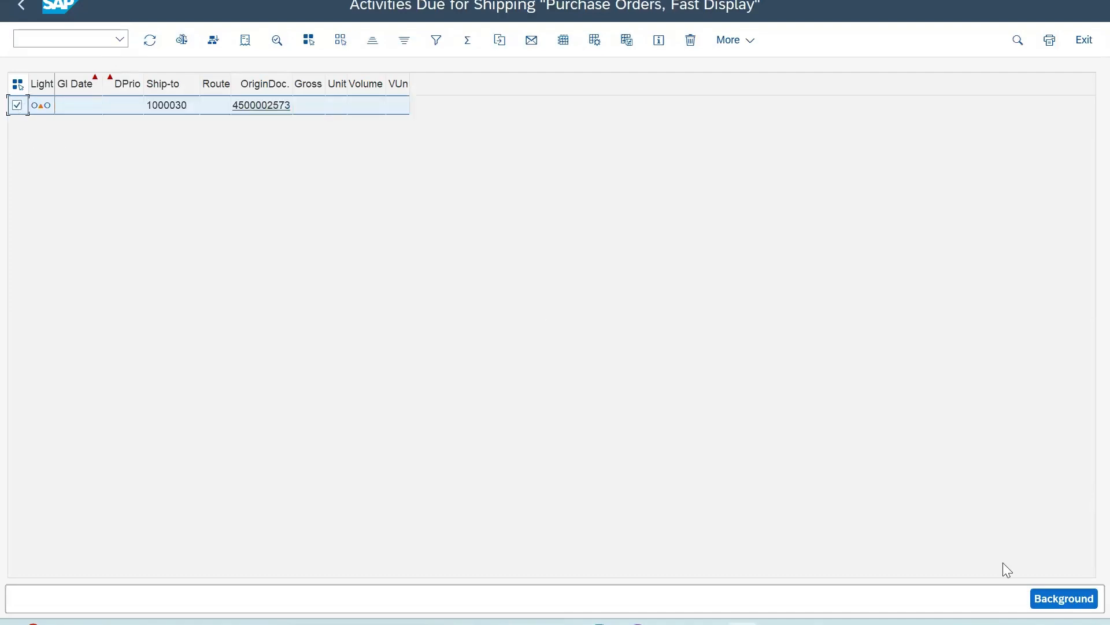
left_click(1052, 597)
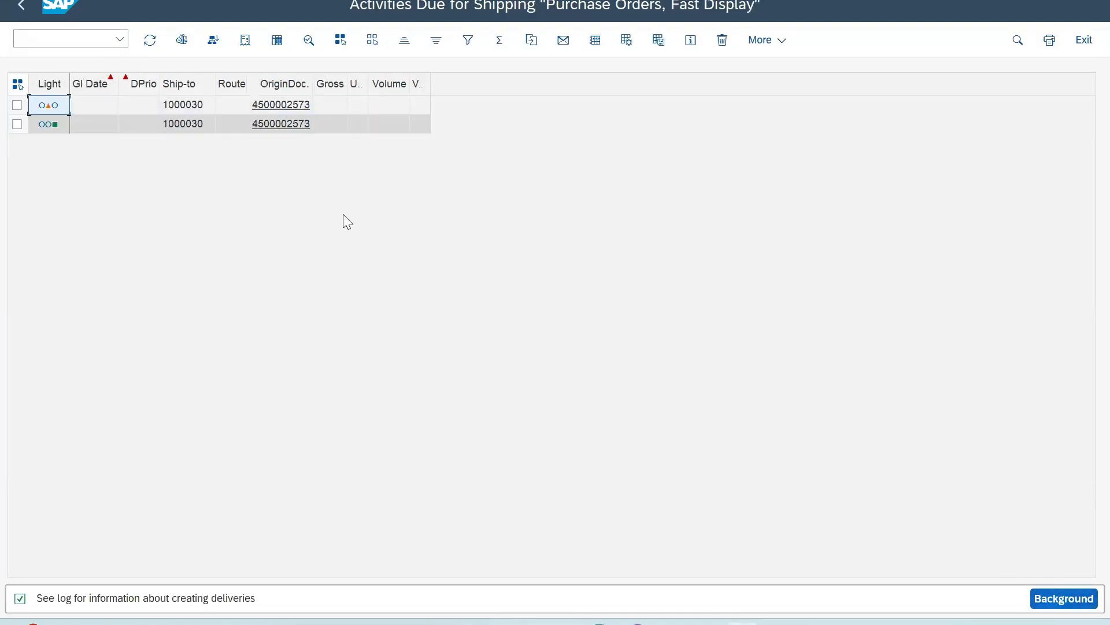
left_click(278, 41)
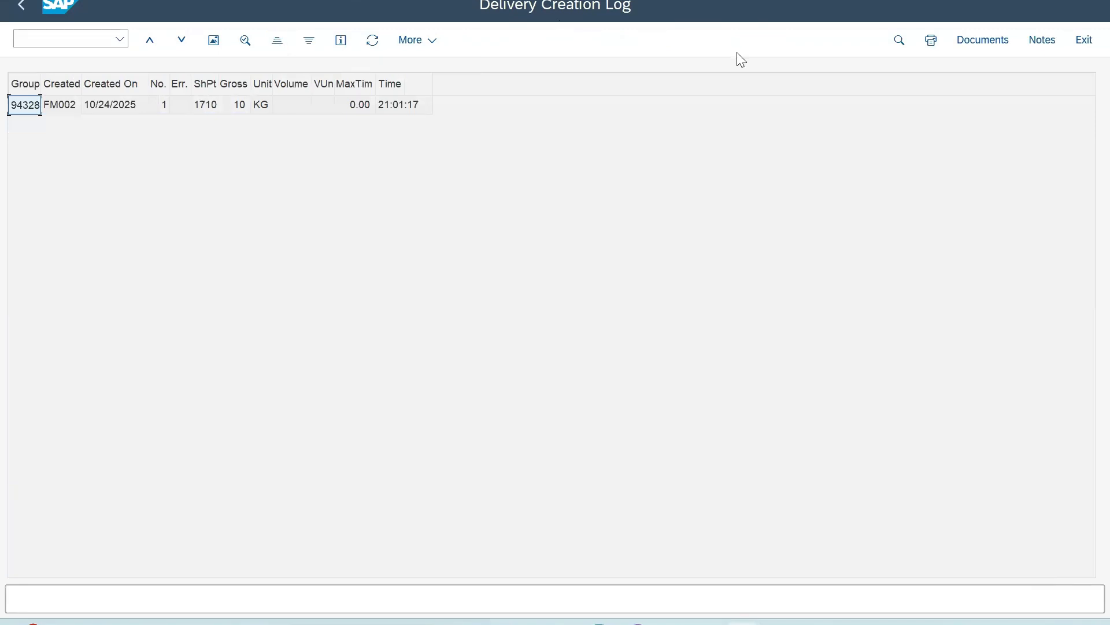
left_click(985, 40)
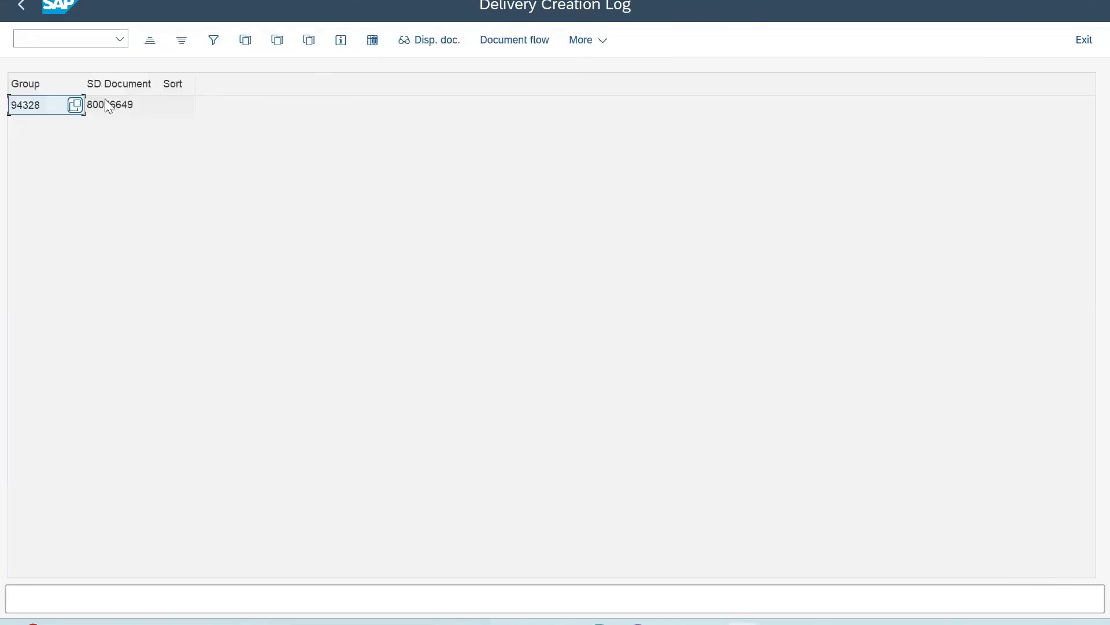
left_click(112, 110)
- Start transaction vl02n in a new GUI window, and return to the delivery creation log to select the SD document number
left_click(63, 38)
left_click(17, 0)
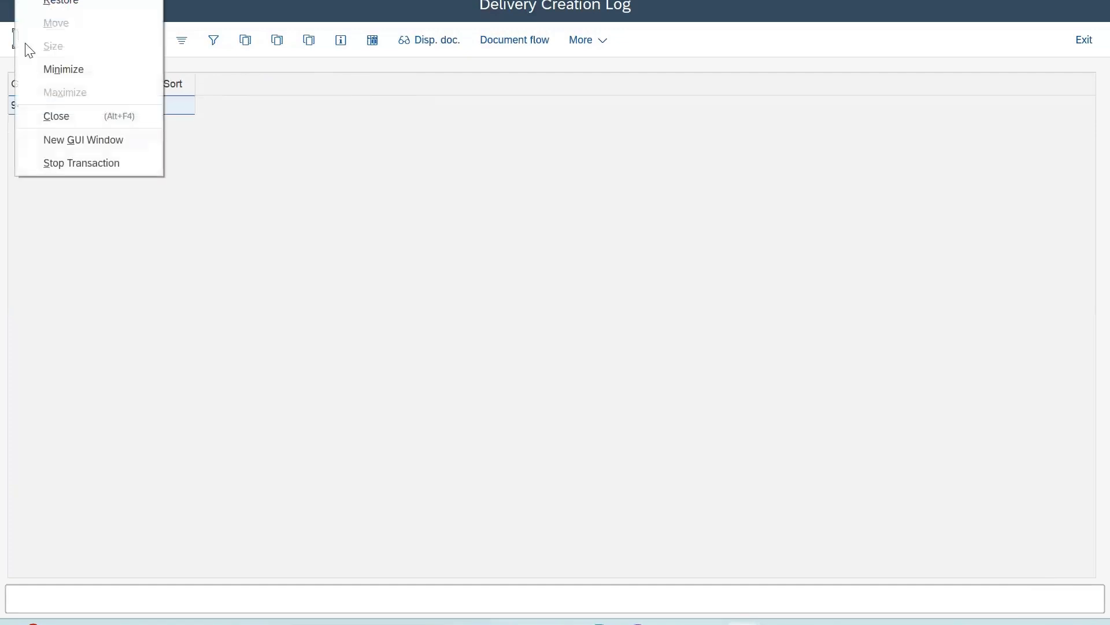
left_click(50, 143)
type("V")
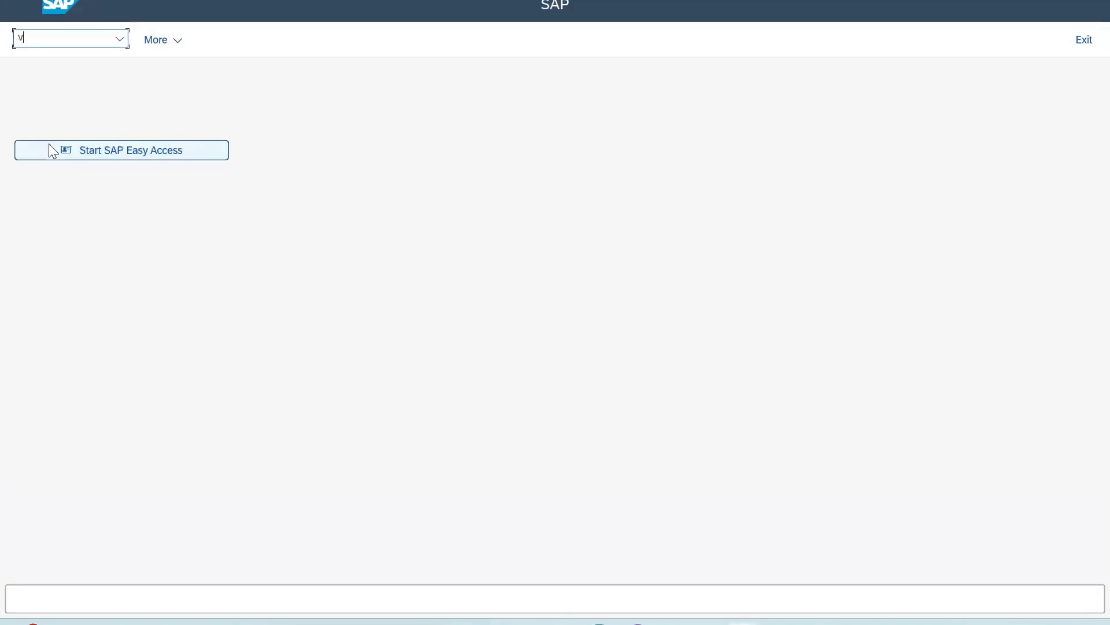
type("l02n")
key("Return")
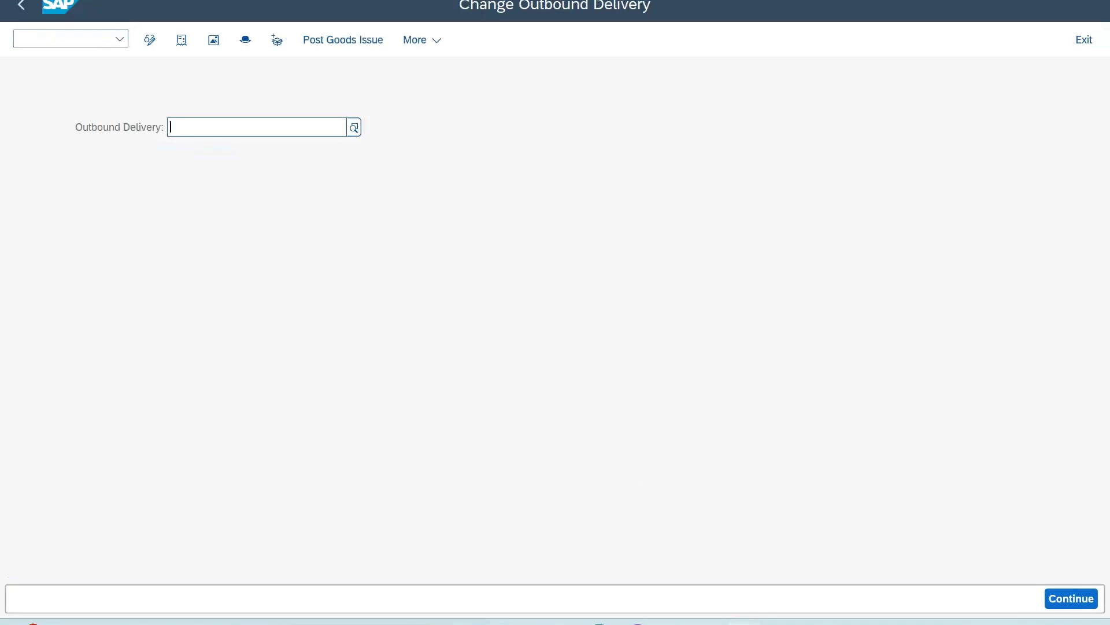
left_click(954, 555)
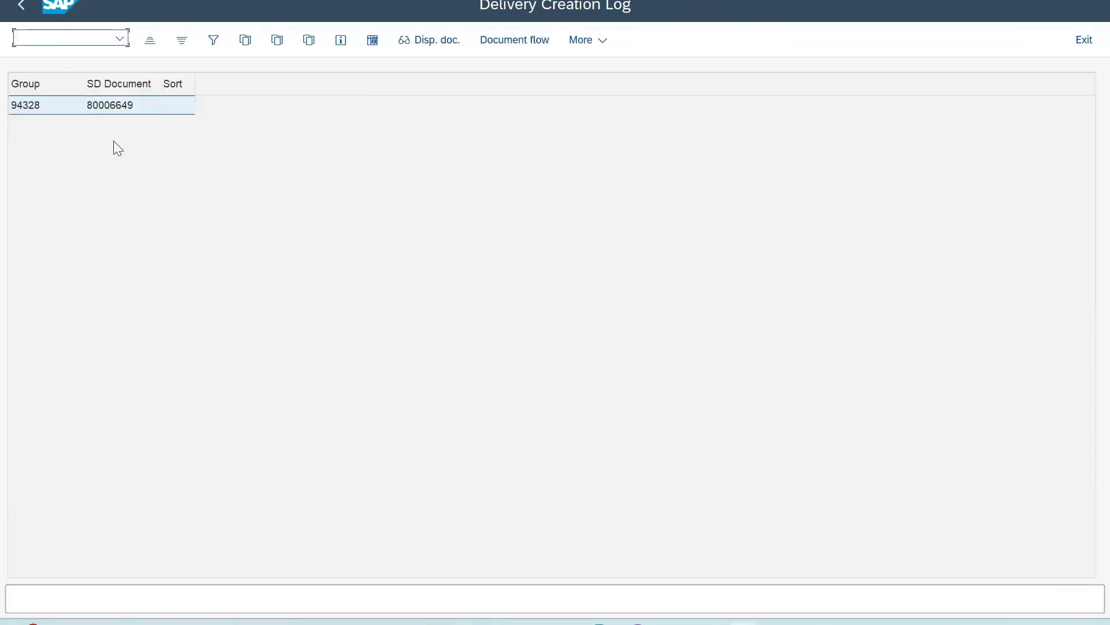
left_click(113, 113)
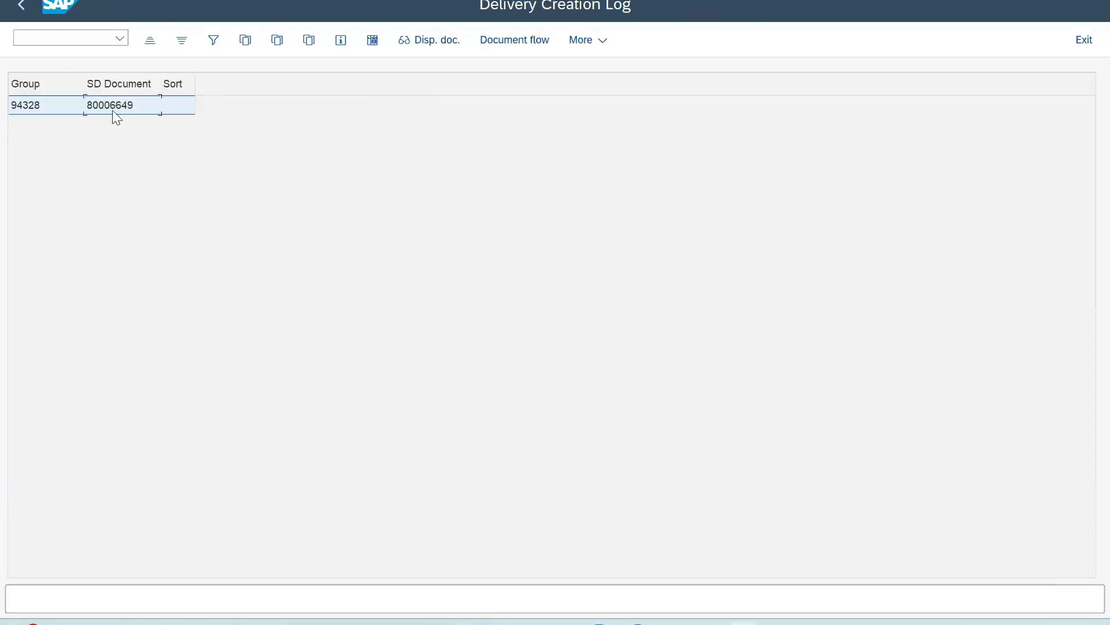
- Switch to the Create Purchase Order window and display the saved returns purchase order as another document
left_click(760, 623)
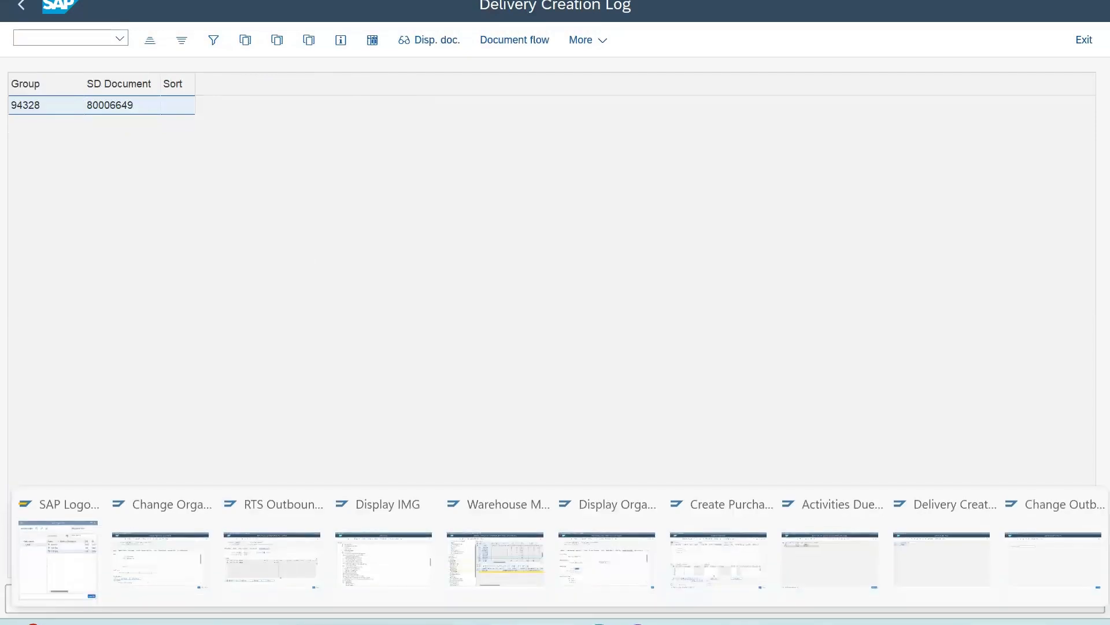
left_click(717, 565)
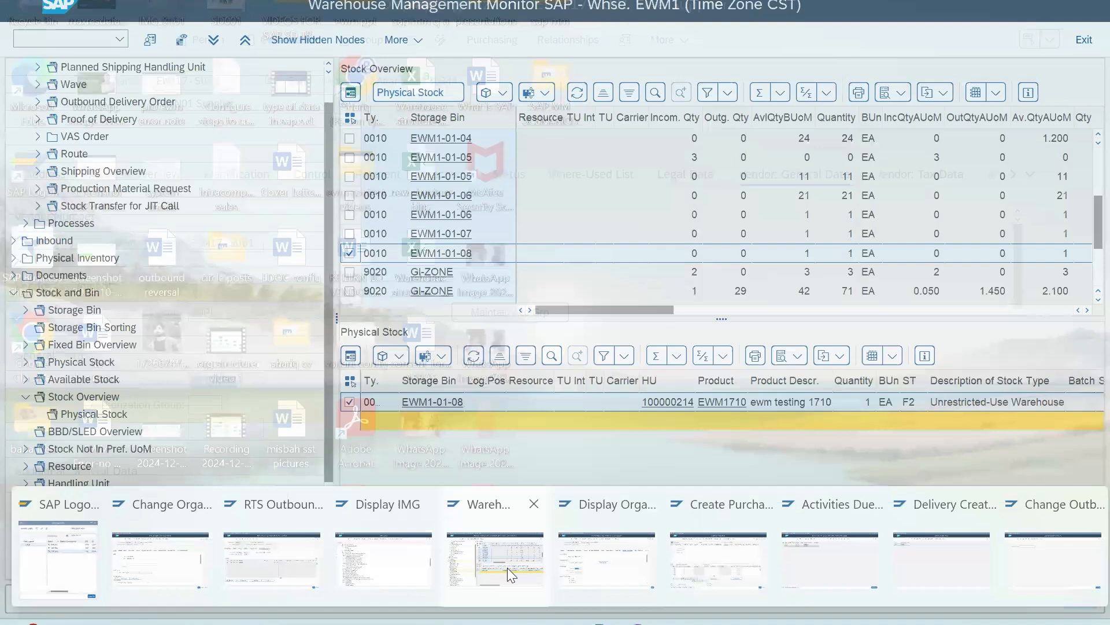
left_click(508, 567)
left_click(745, 623)
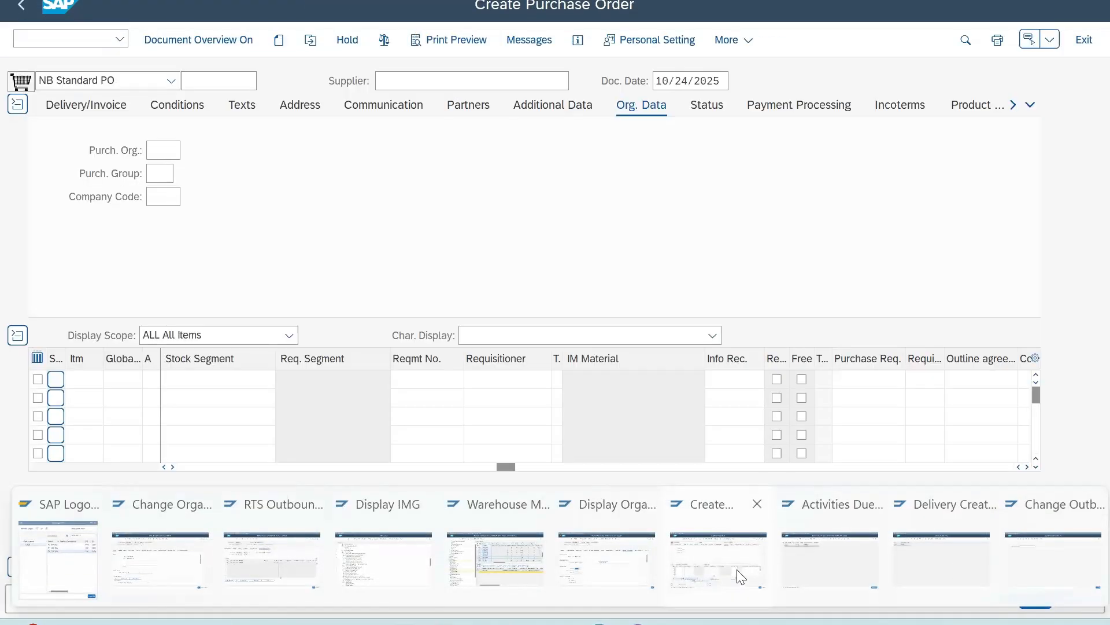
left_click(737, 569)
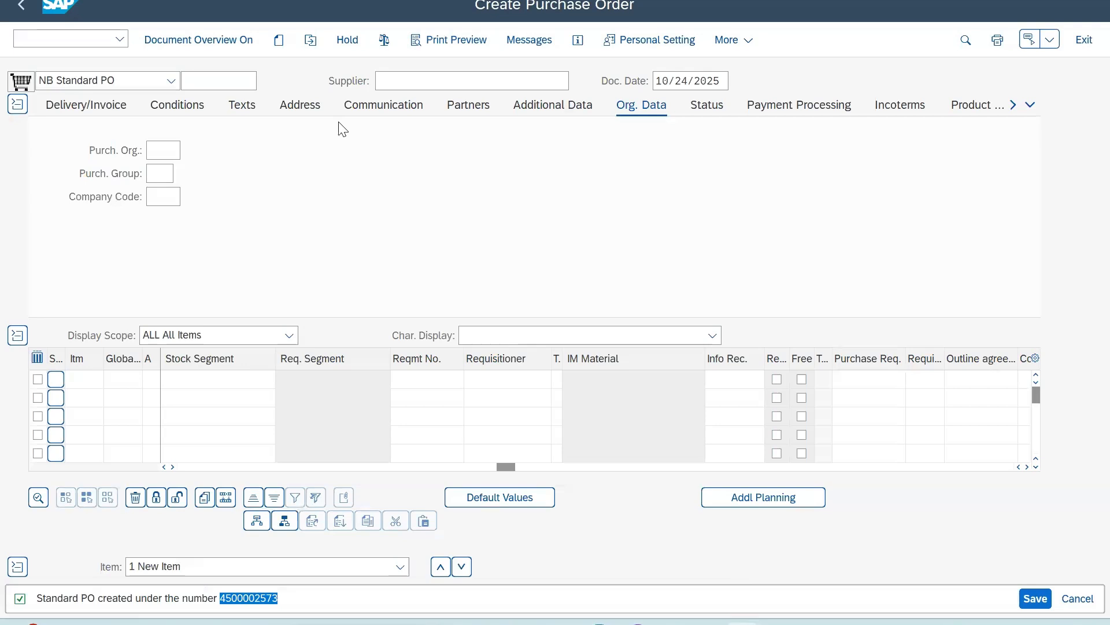
left_click(313, 43)
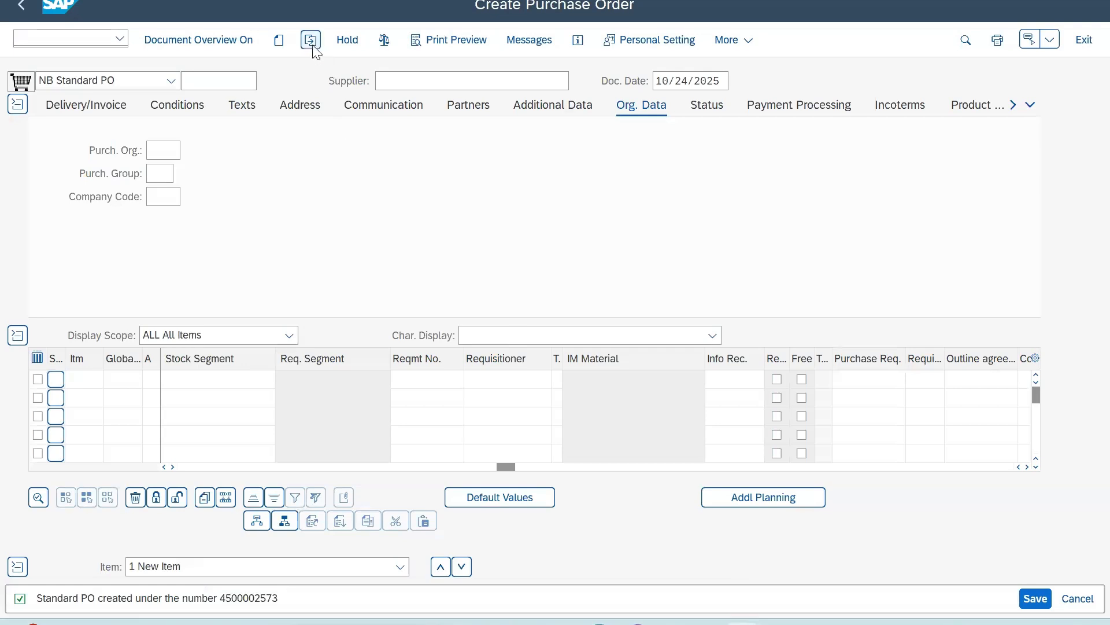
left_click(262, 299)
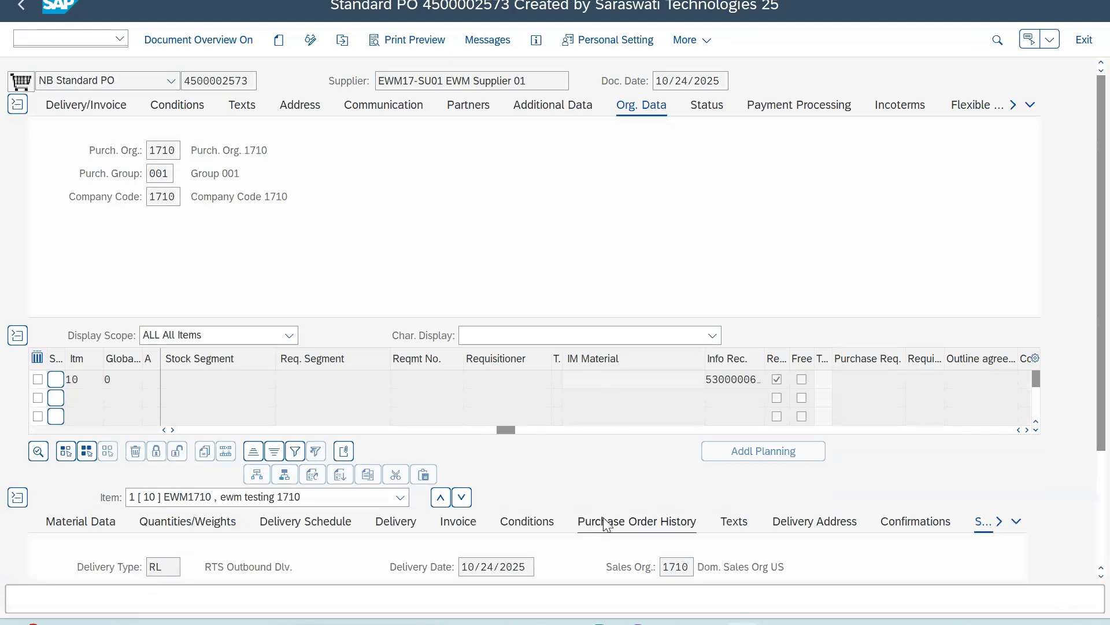
- Open the delivery note from the item's purchase order history and check the outbound delivery's number and goods movement status
left_click(605, 524)
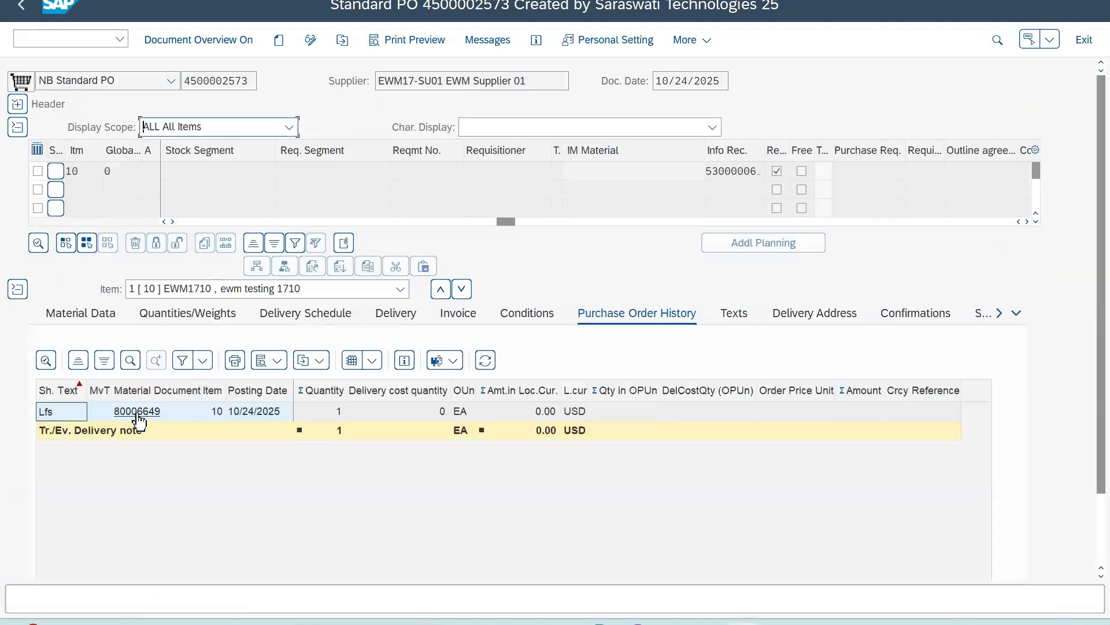
left_click(138, 412)
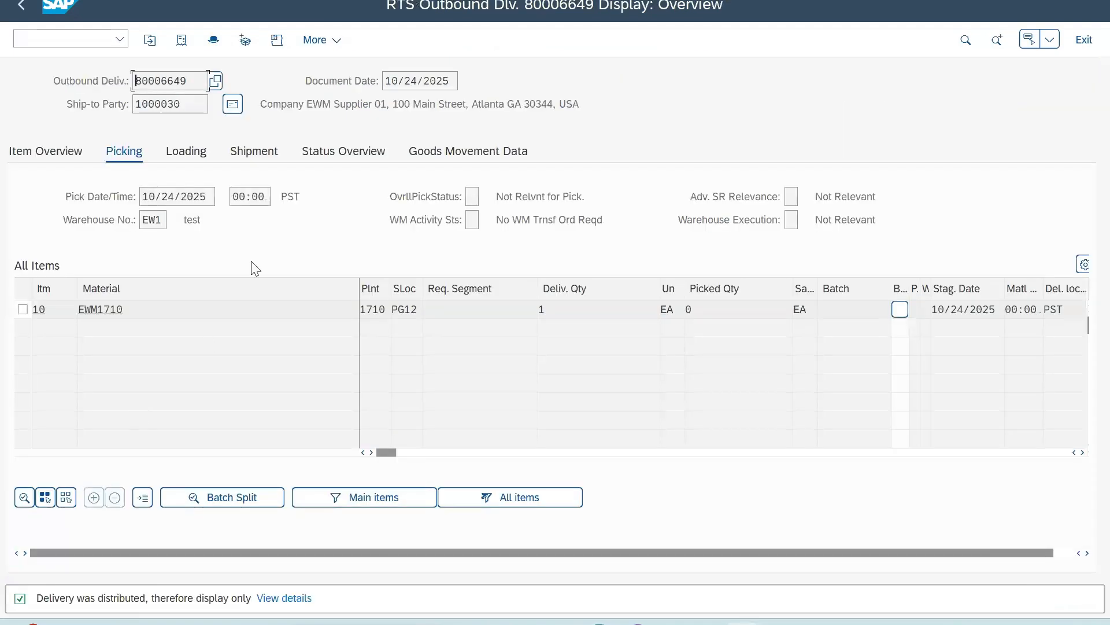
double_click(196, 81)
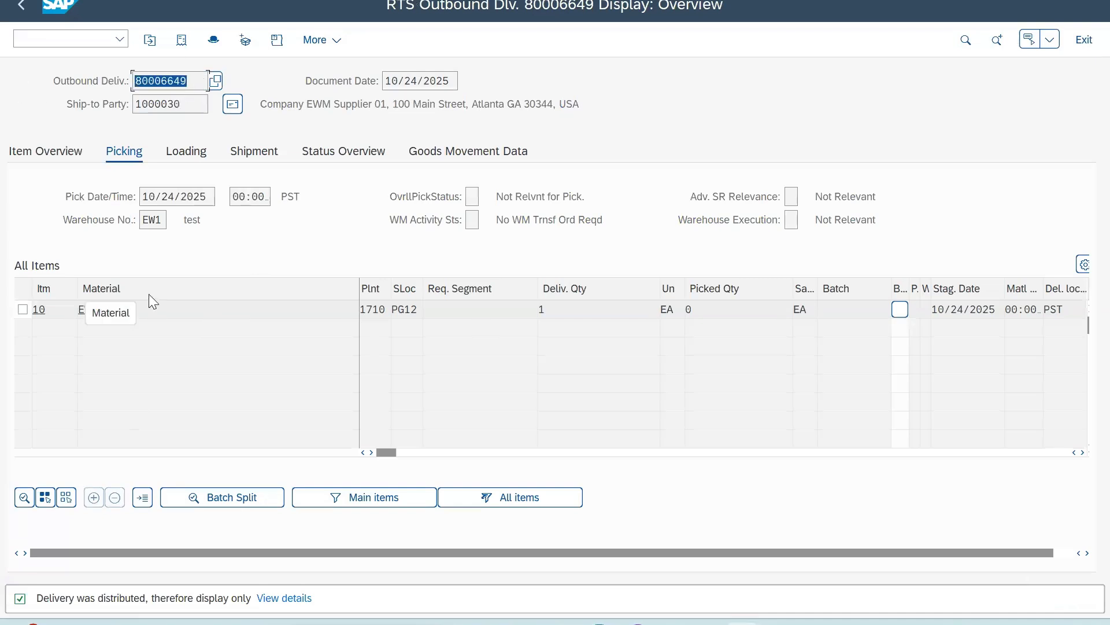
left_click(424, 155)
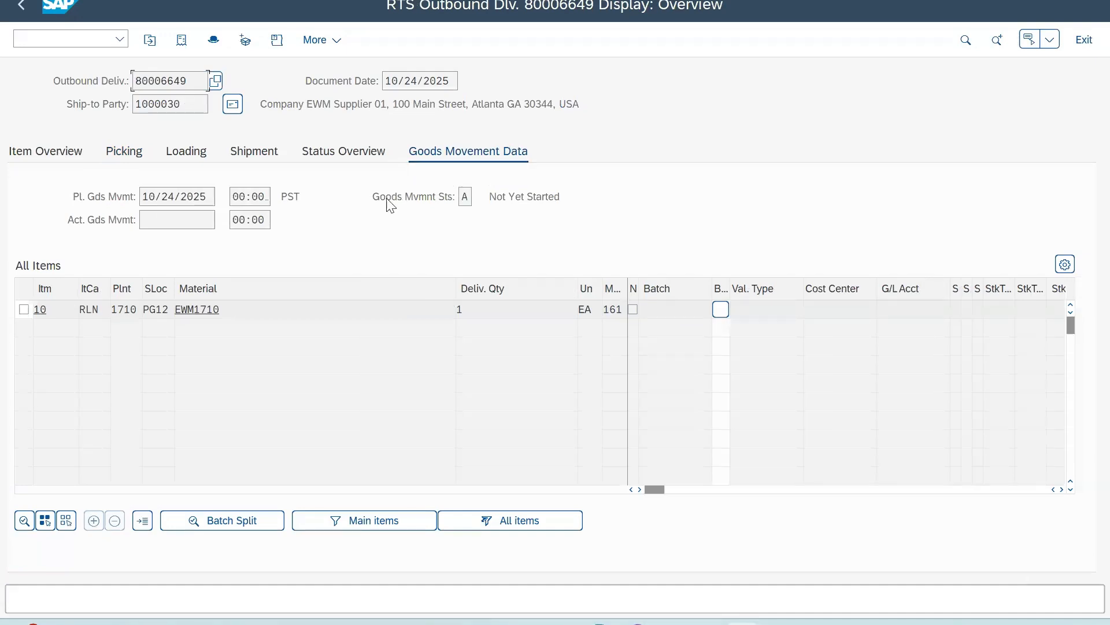
left_click(465, 198)
- Start transaction spro in a new GUI window and open the SAP Reference IMG
left_click(51, 6)
left_click(64, 140)
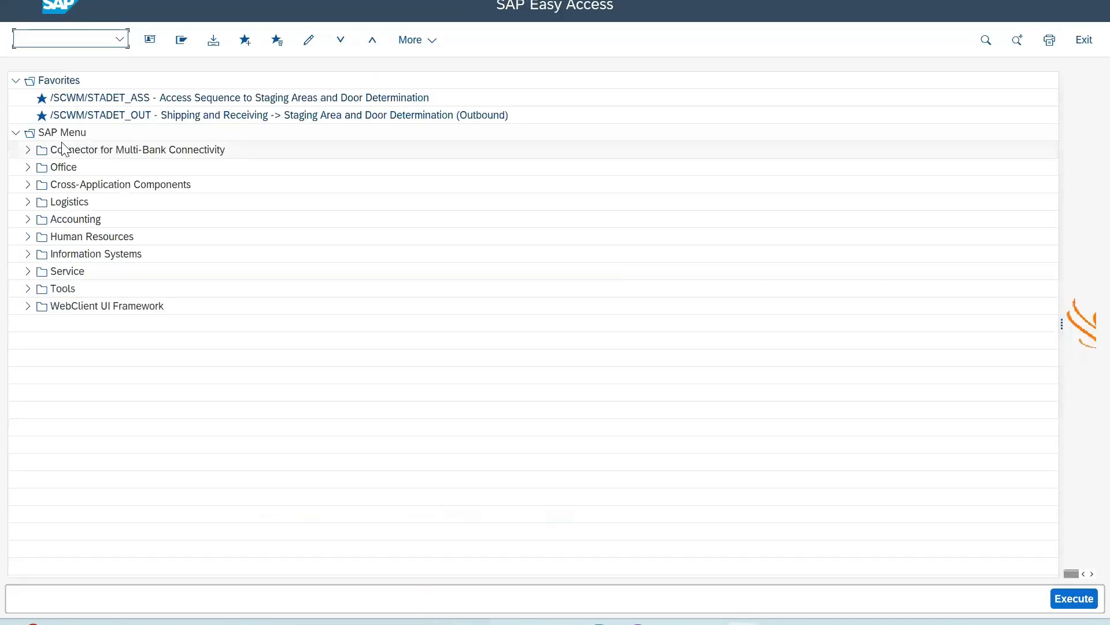
type("spro")
key("Return")
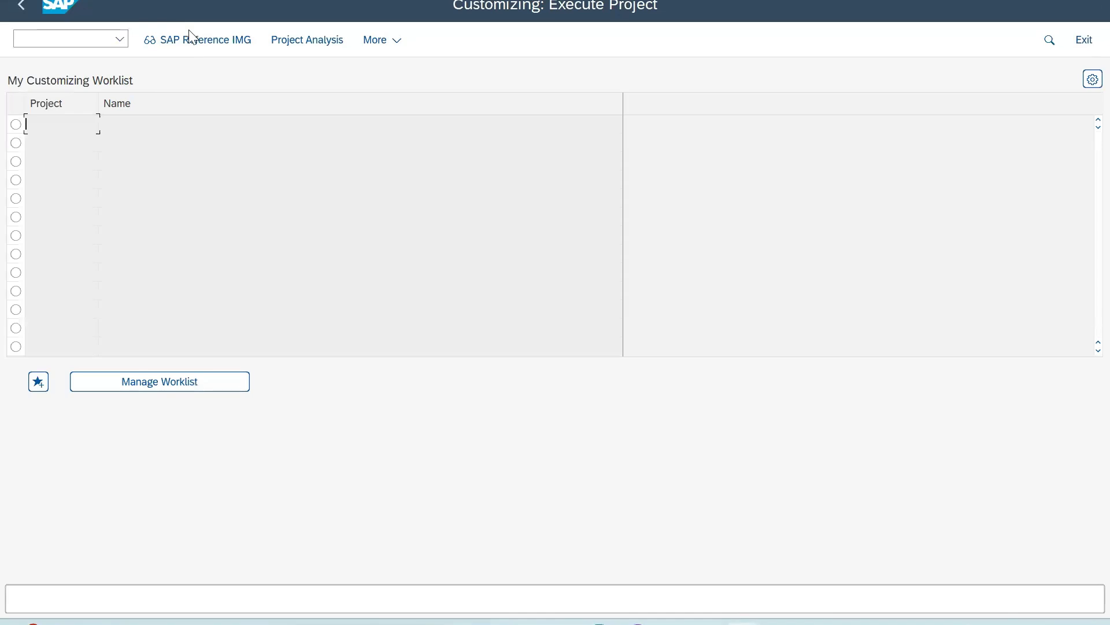
left_click(190, 39)
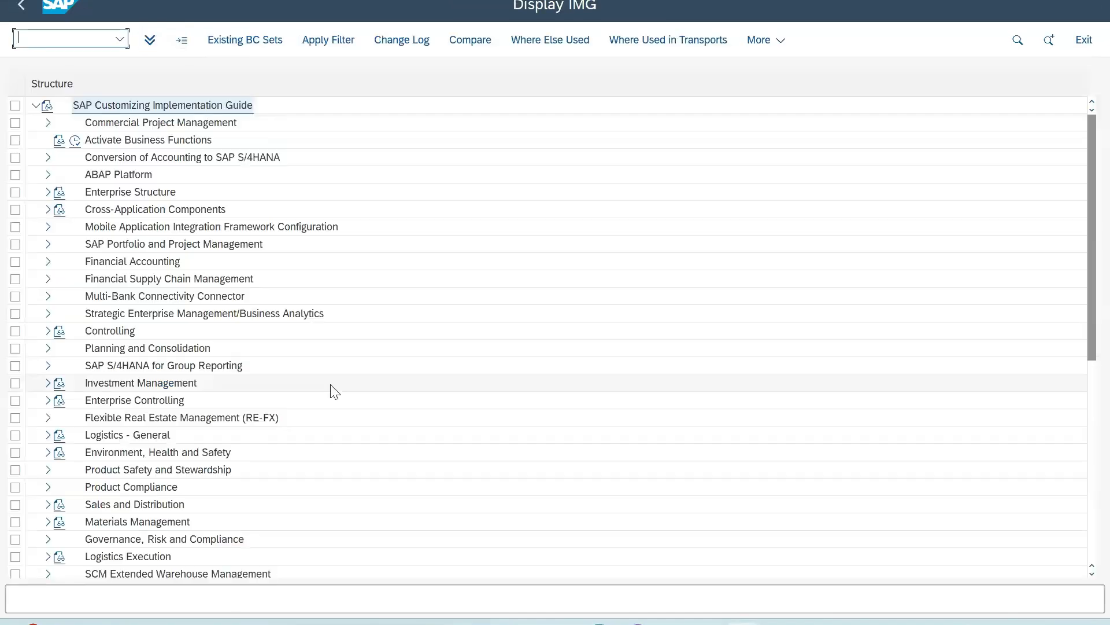
- Expand the IMG path SCM Extended Warehouse Management > Extended Warehouse Management > Goods Issue Process > Outbound Delivery
scroll(59, 370, "down", 5)
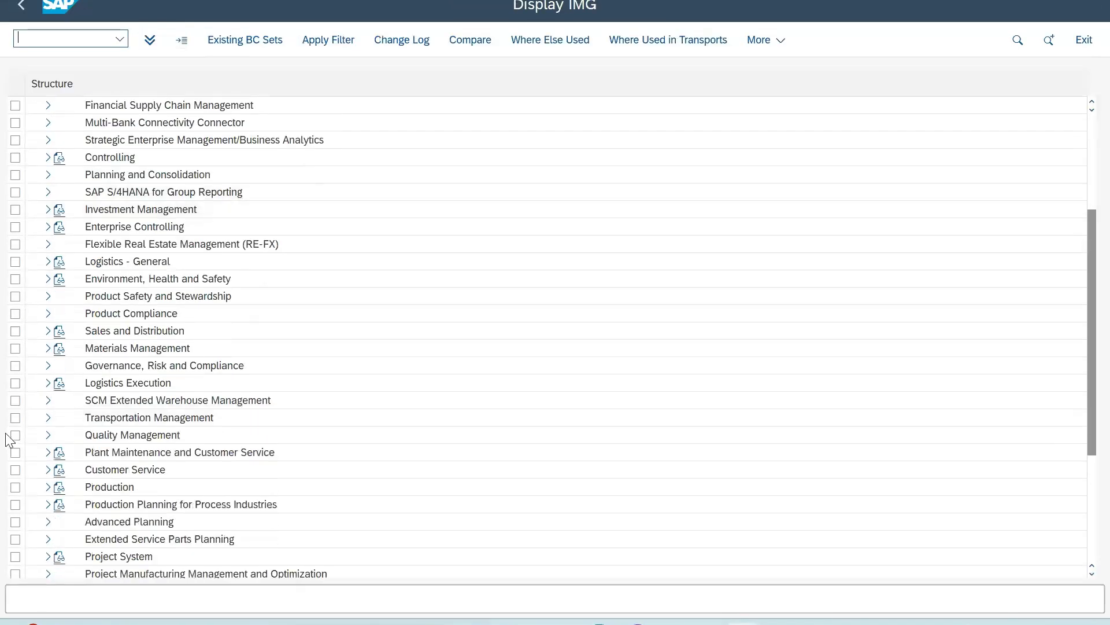
left_click(47, 401)
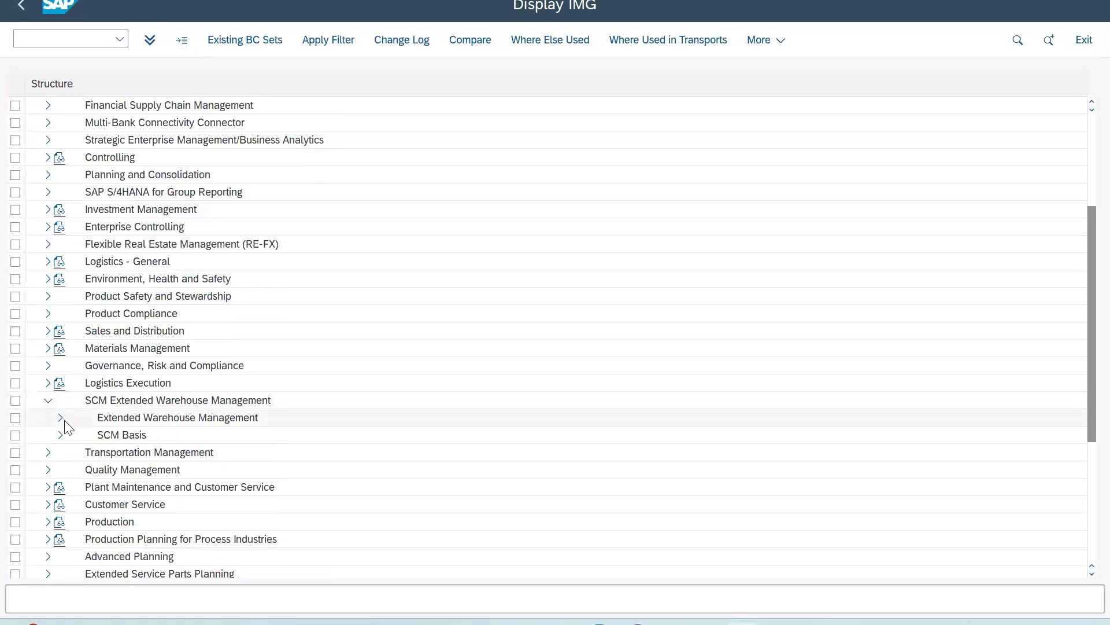
left_click(62, 419)
scroll(67, 426, "down", 5)
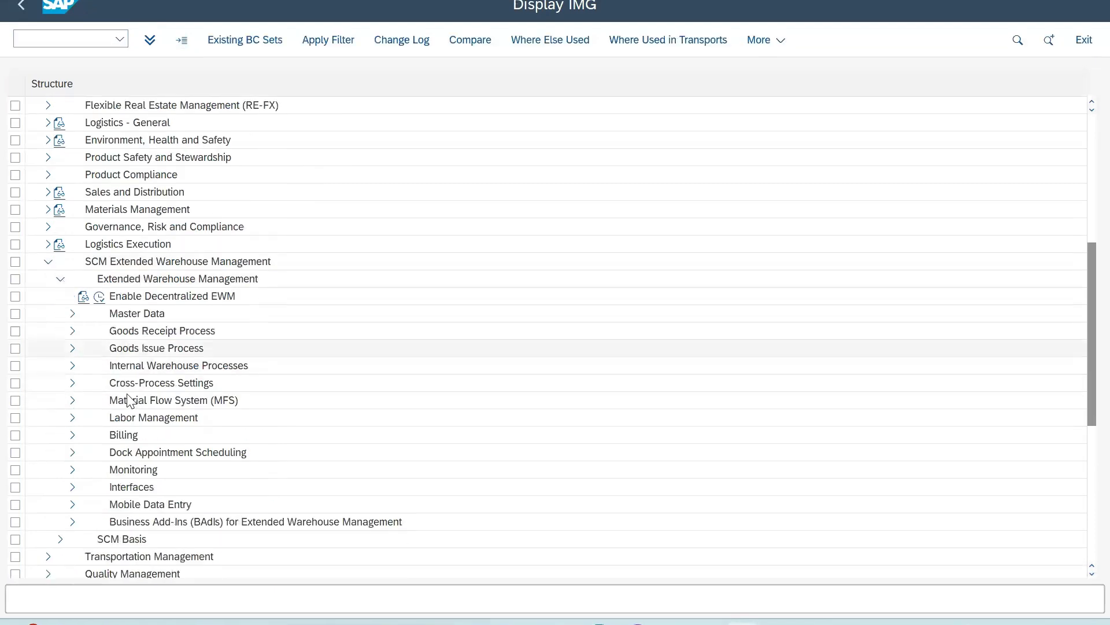
scroll(128, 401, "down", 1)
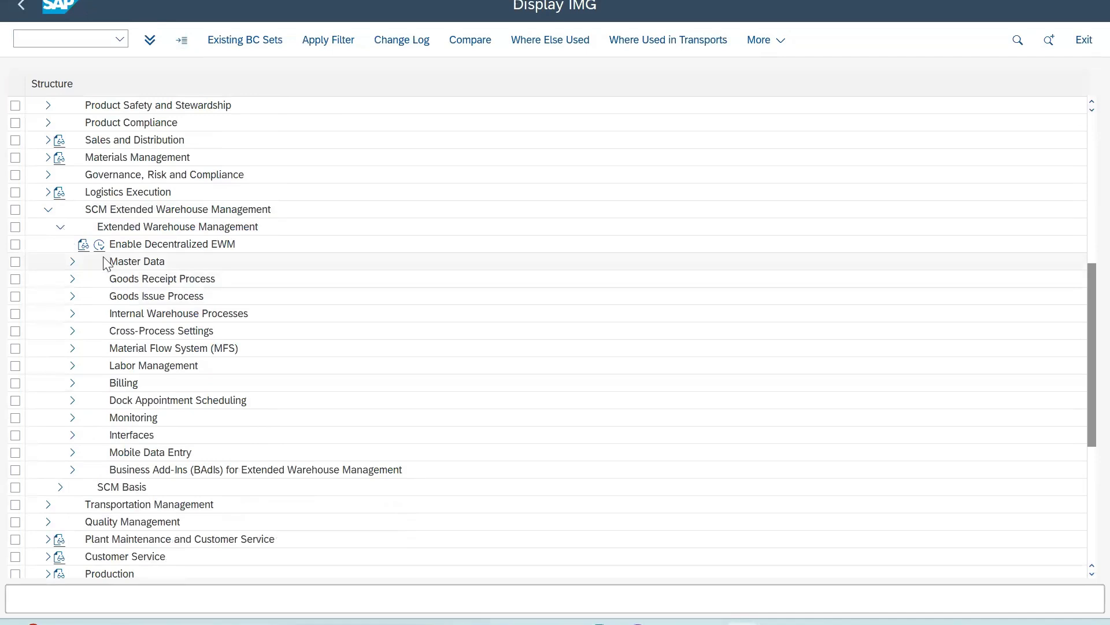
left_click(72, 298)
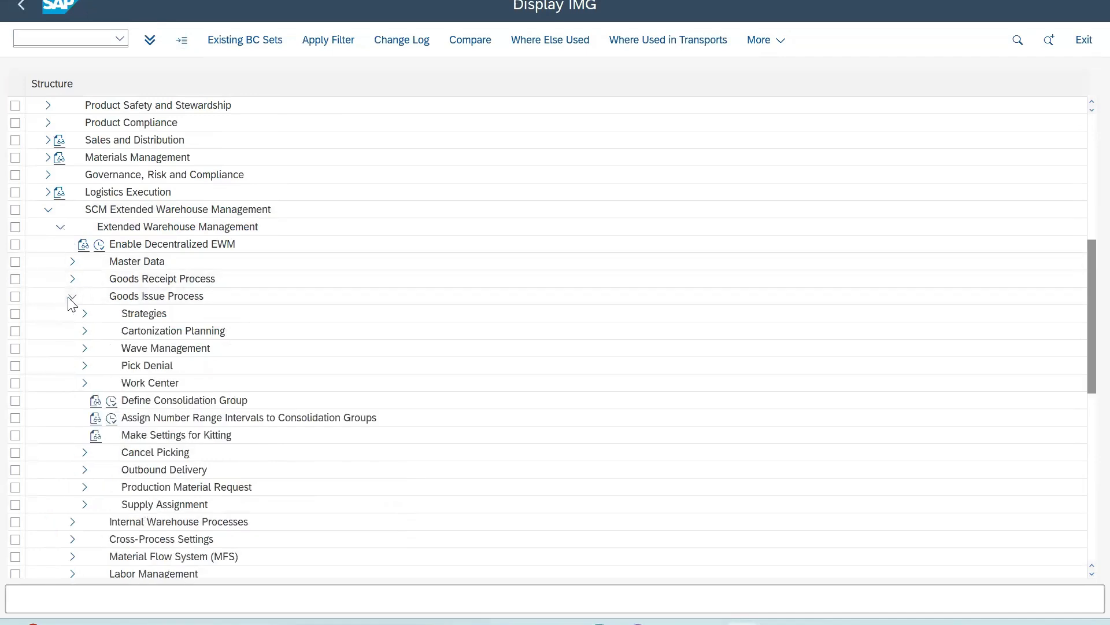
scroll(87, 451, "down", 2)
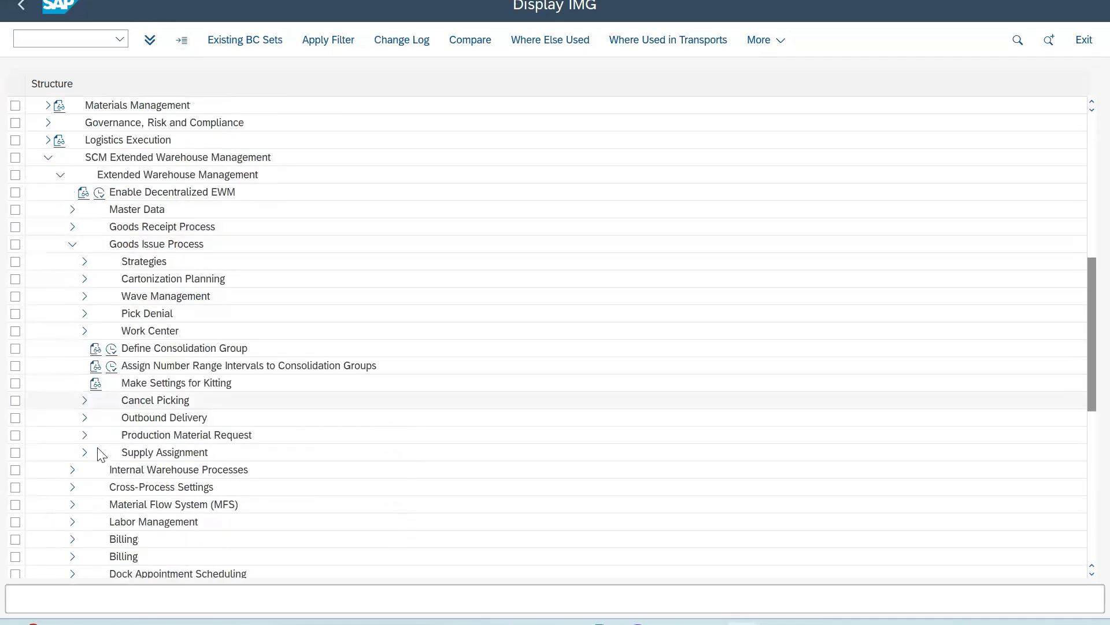
left_click(84, 416)
scroll(84, 422, "down", 1)
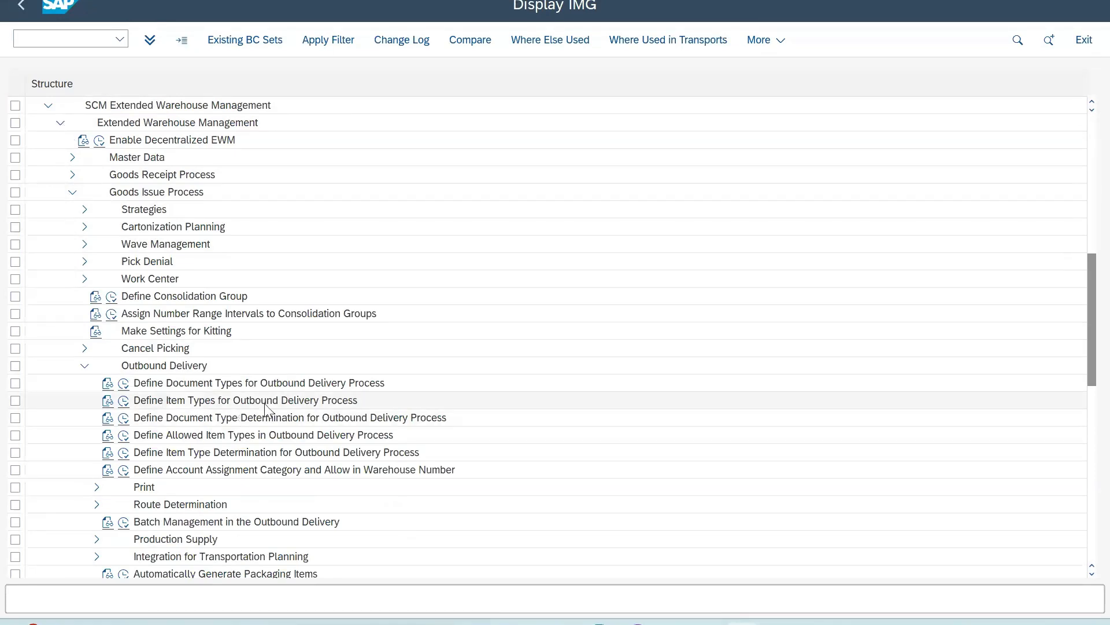
- Open the documentation for Define Item Types for Outbound Delivery Process, read its List of BC Sets for vendor returns, and close it
left_click(107, 401)
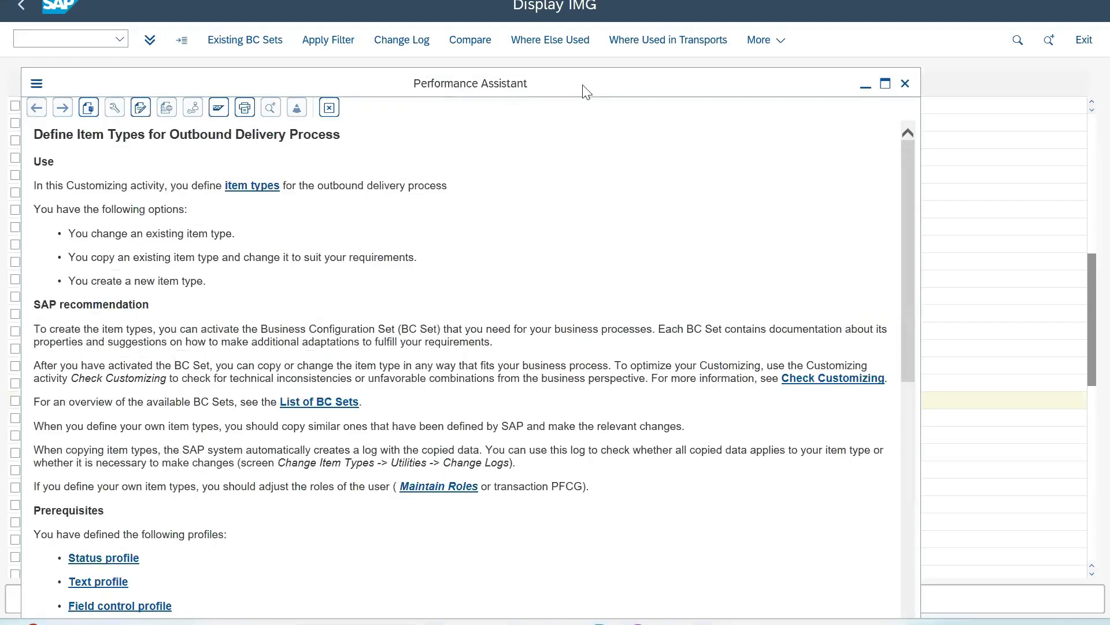
left_click_drag(585, 90, 602, 36)
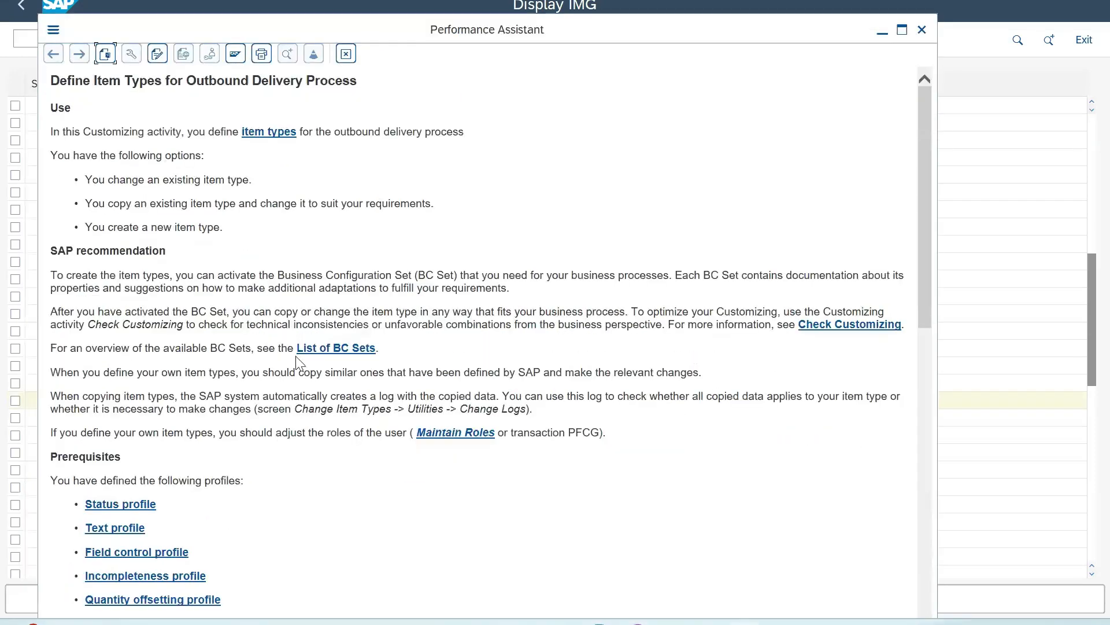
left_click(340, 347)
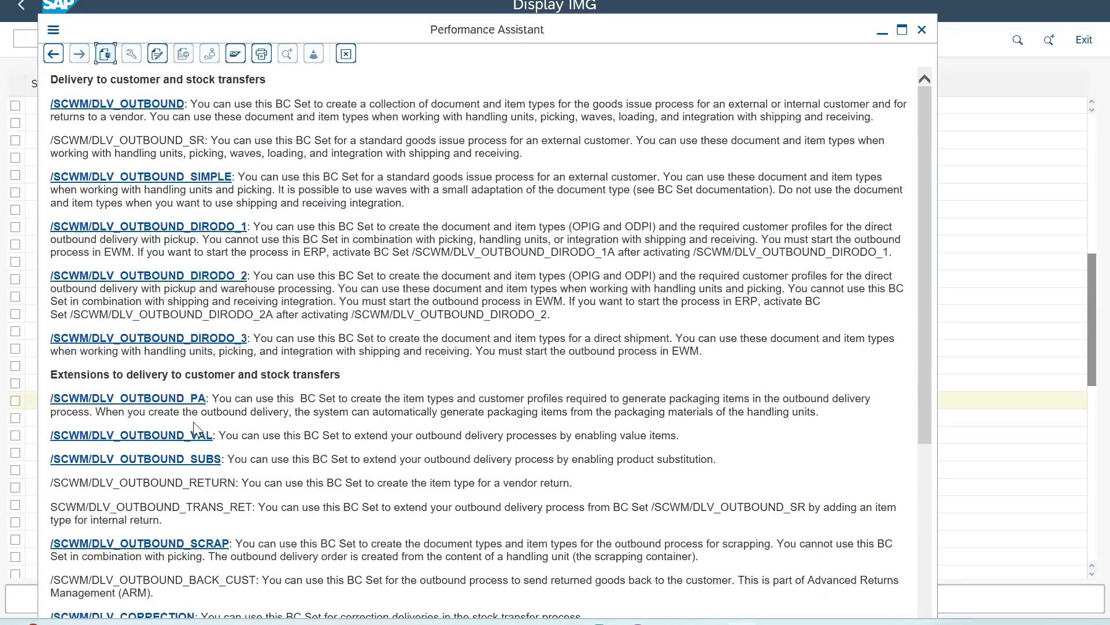
scroll(172, 423, "down", 5)
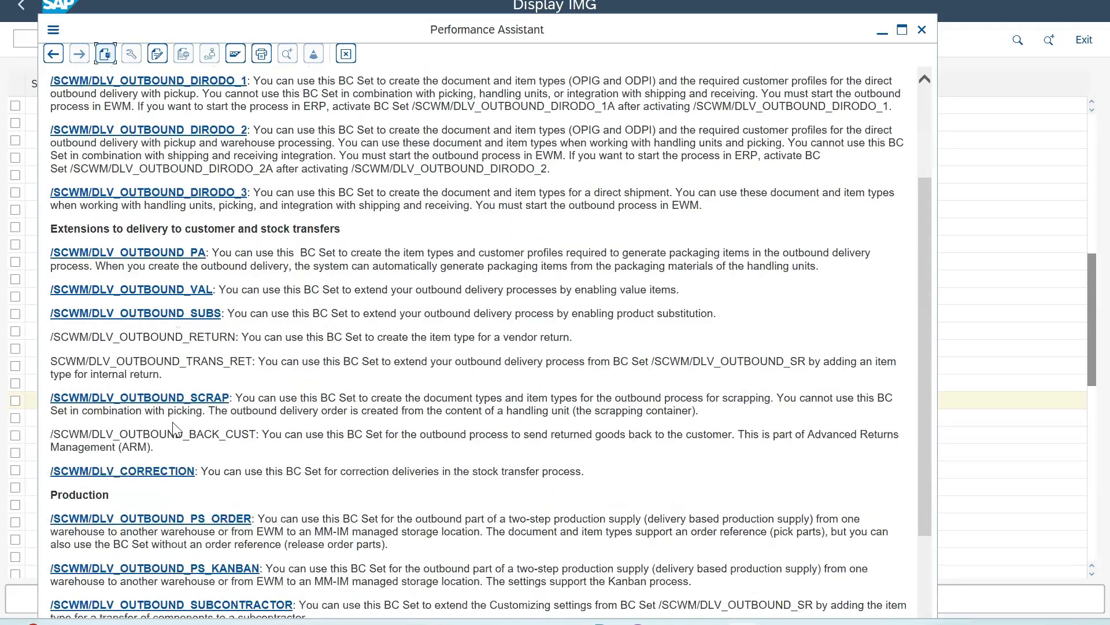
scroll(172, 423, "up", 5)
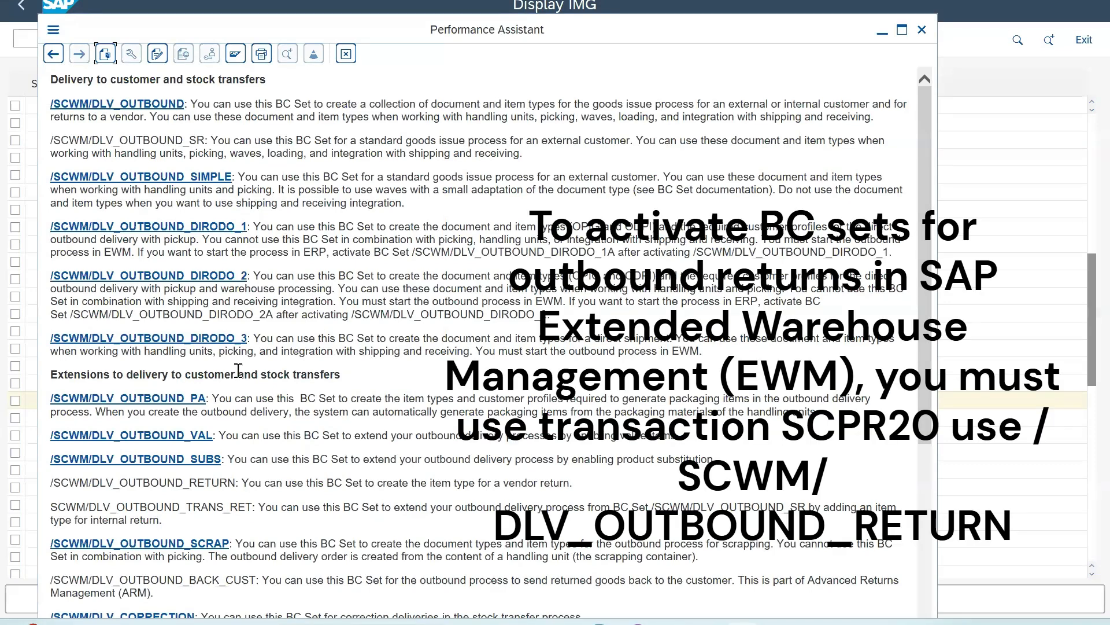
left_click(920, 33)
- Collapse the Outbound Delivery node and expand Interfaces > ERP Integration > Delivery Processing under Extended Warehouse Management
scroll(229, 386, "down", 1)
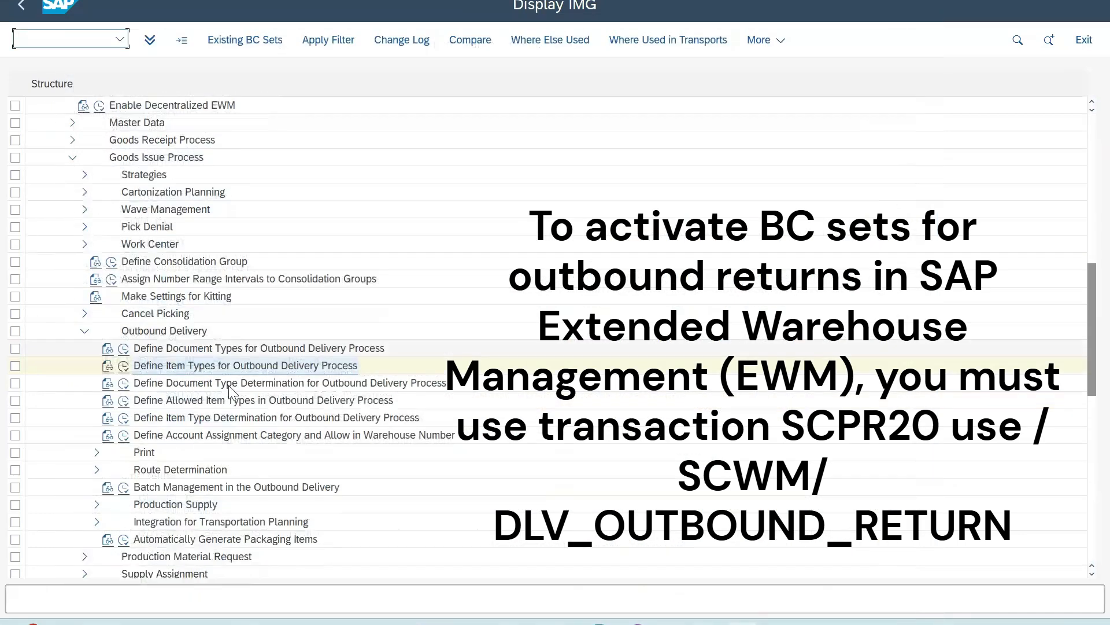
left_click(85, 331)
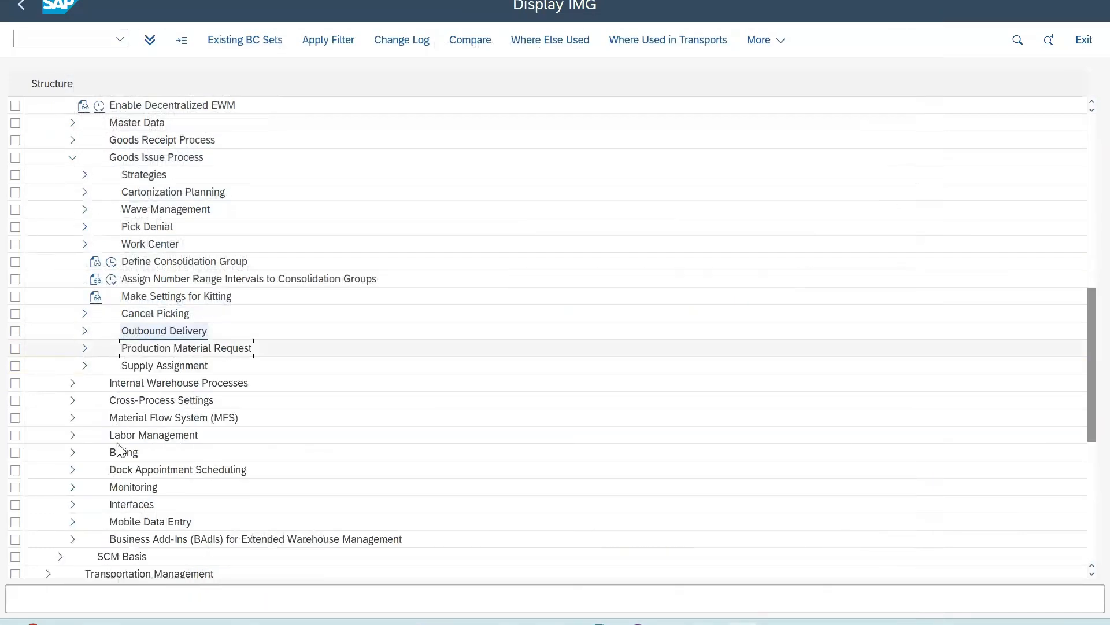
scroll(119, 450, "down", 1)
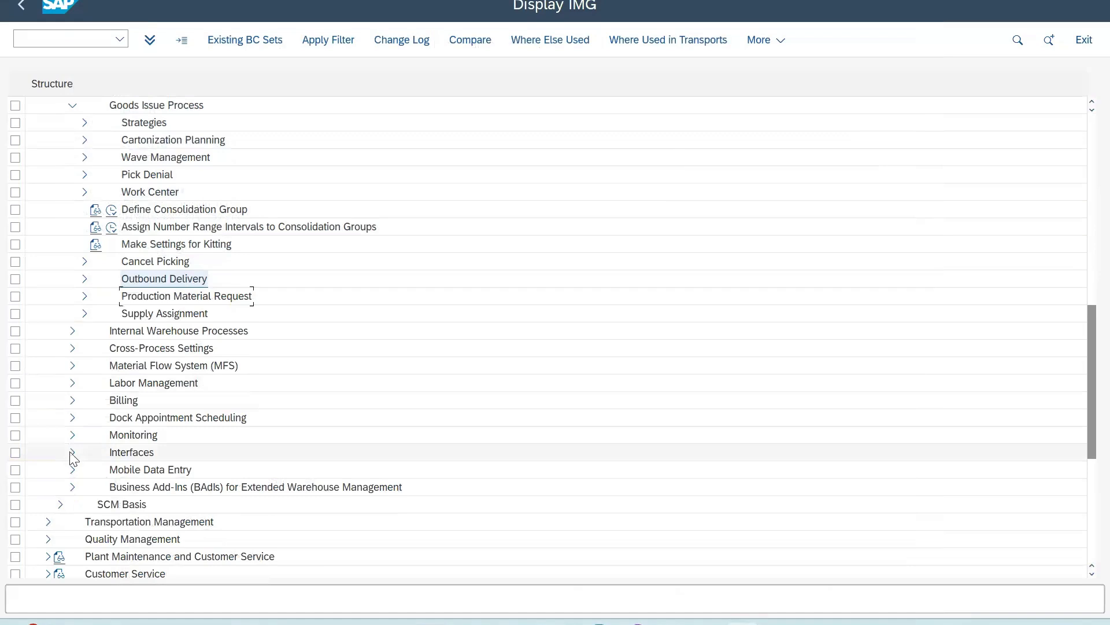
scroll(73, 445, "down", 1)
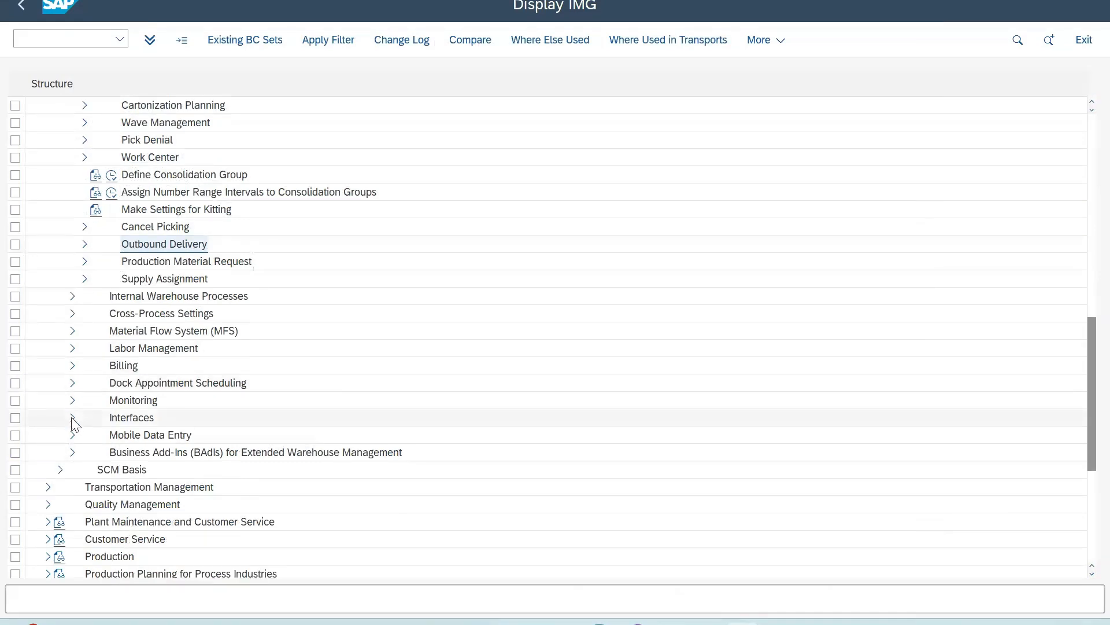
left_click(72, 417)
scroll(144, 429, "down", 2)
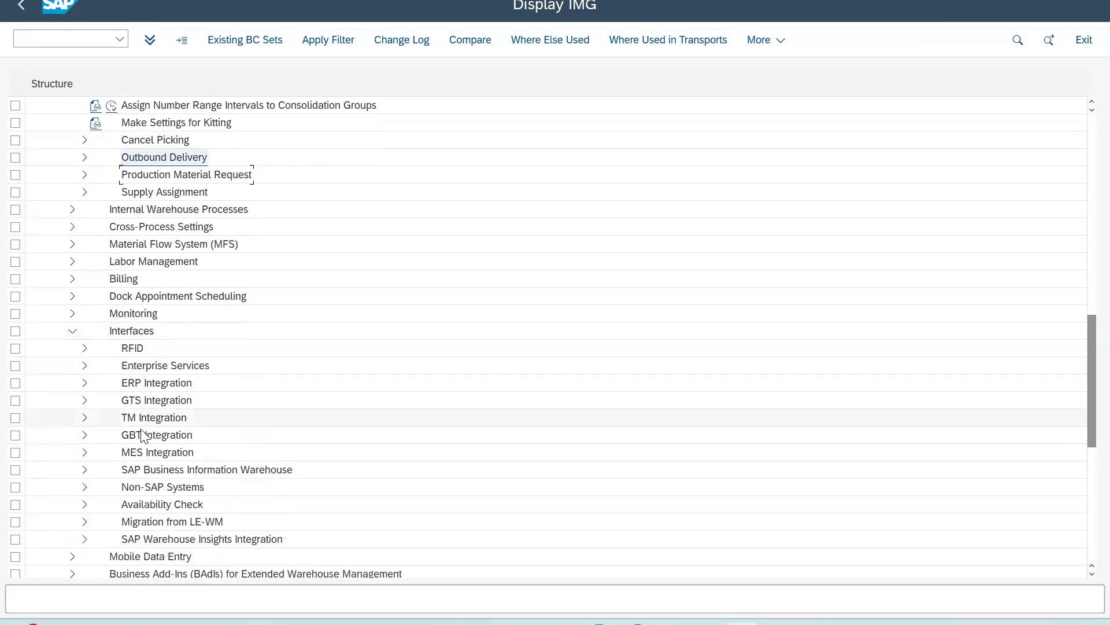
left_click(85, 383)
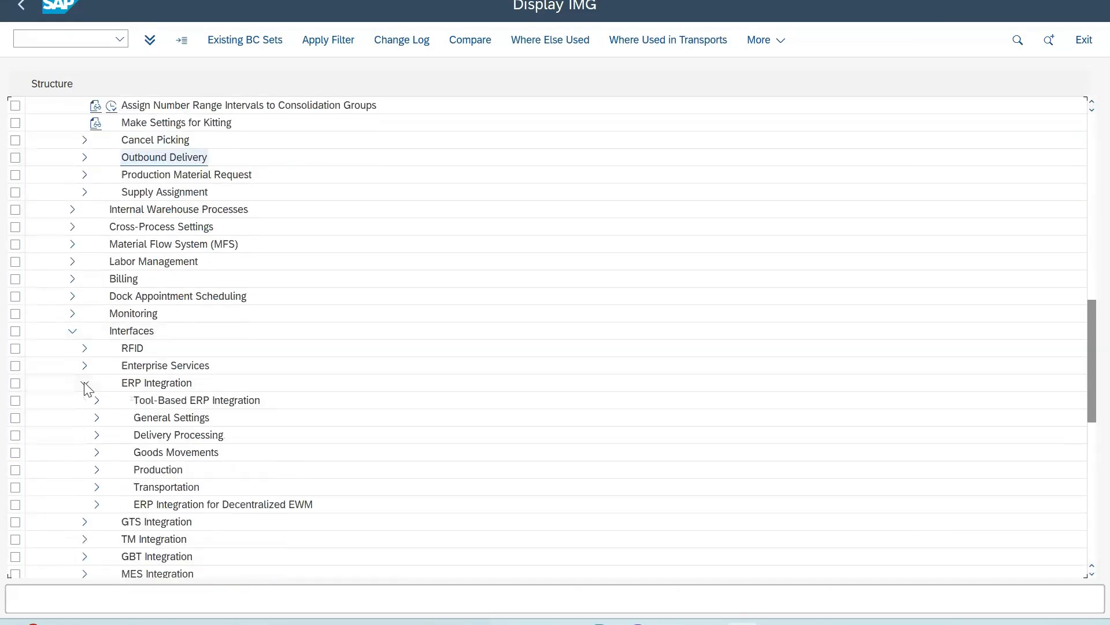
left_click(96, 434)
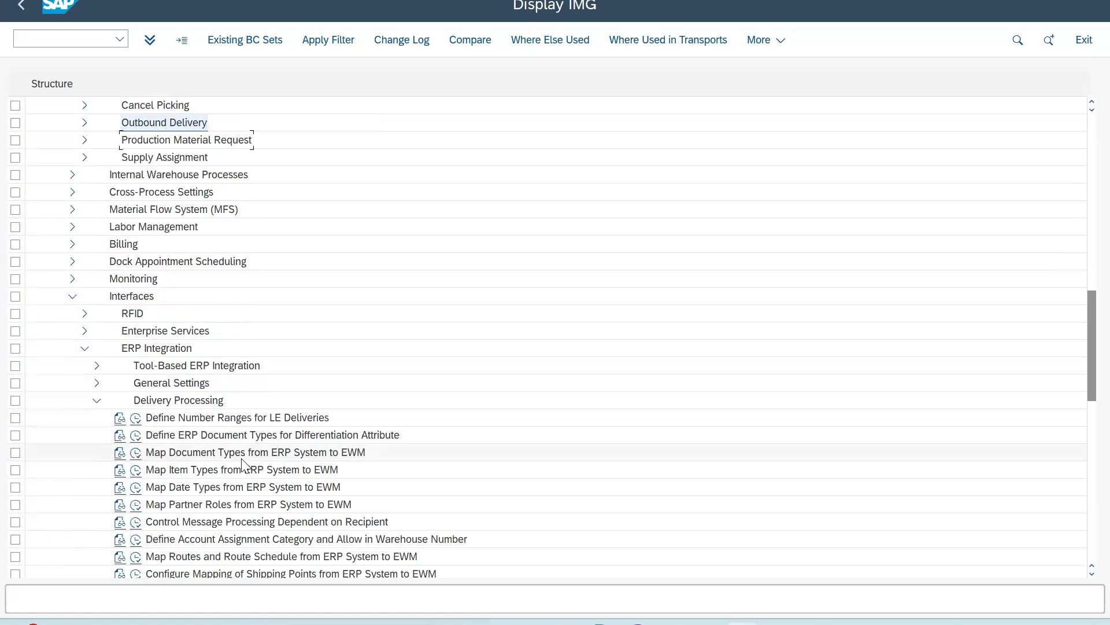
- Open Map Document Types from ERP System to EWM and examine the document type mapped to ERP delivery type RL
left_click(139, 454)
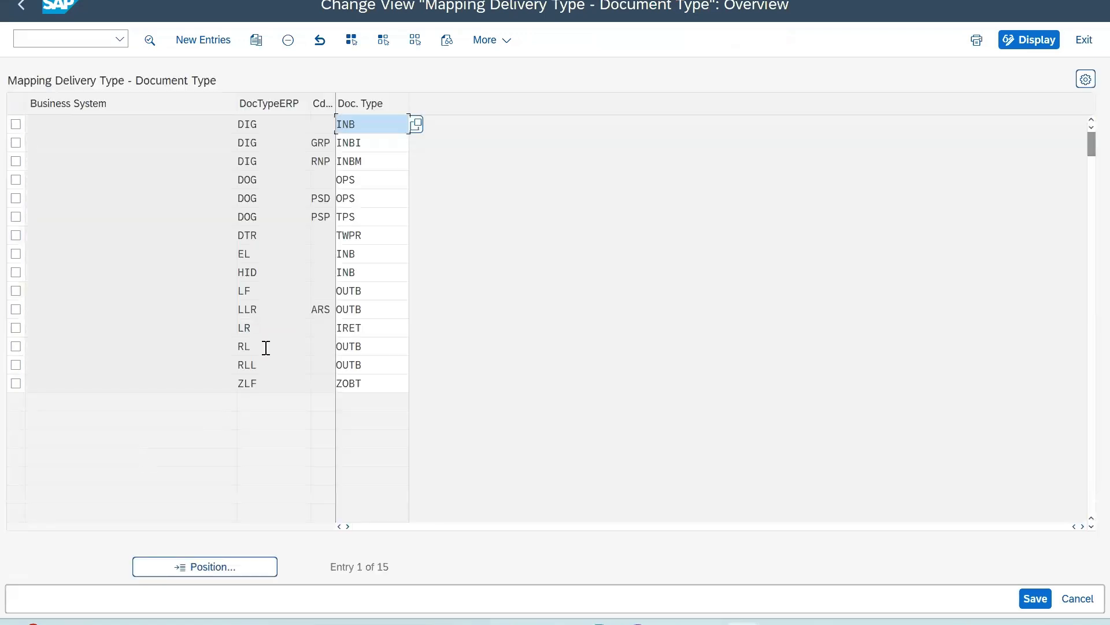
left_click_drag(265, 349, 198, 349)
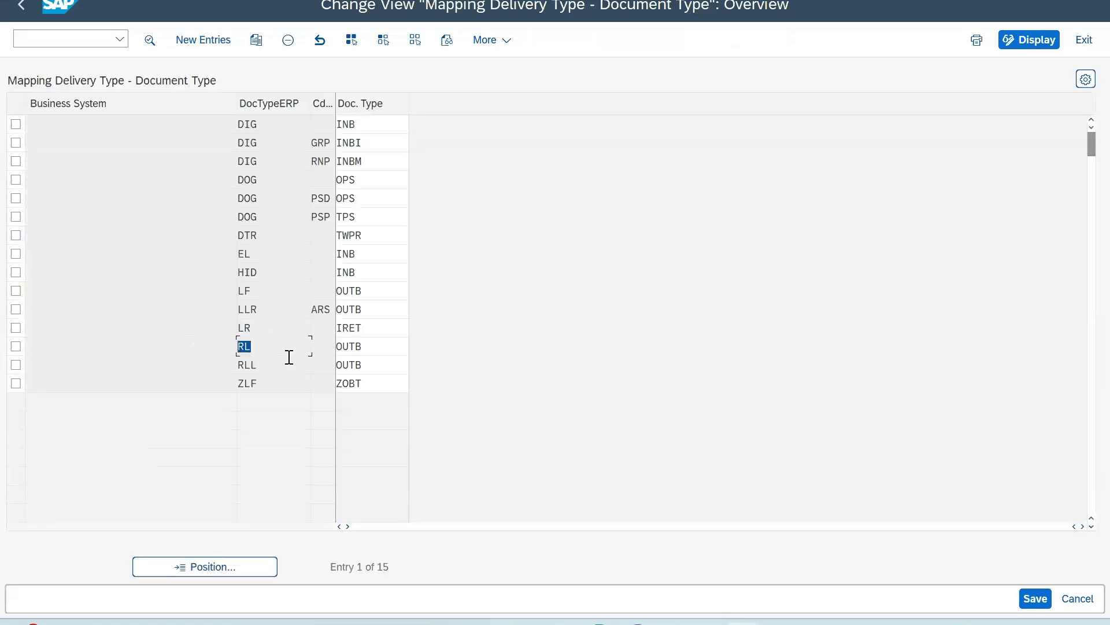
left_click_drag(289, 357, 193, 351)
left_click_drag(387, 344, 285, 346)
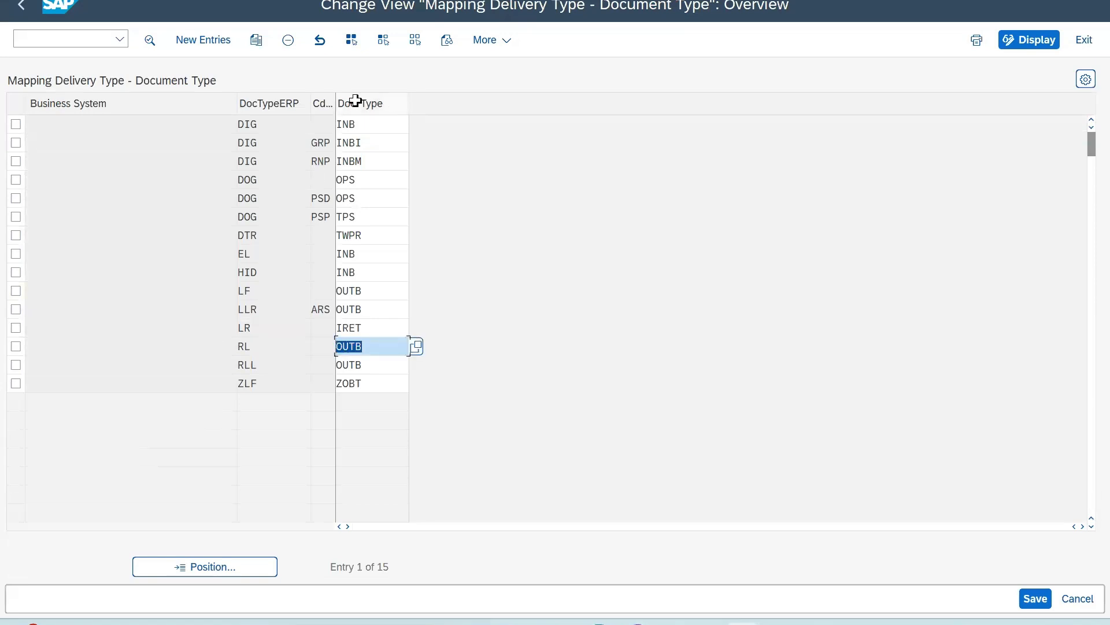
left_click_drag(250, 354, 204, 354)
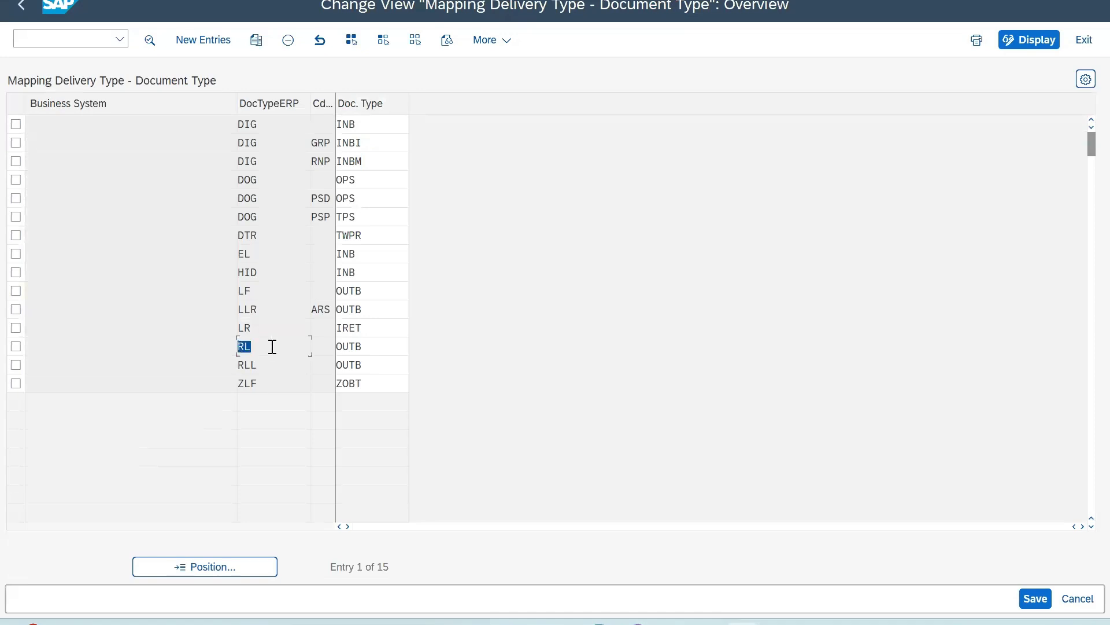
left_click_drag(383, 346, 267, 359)
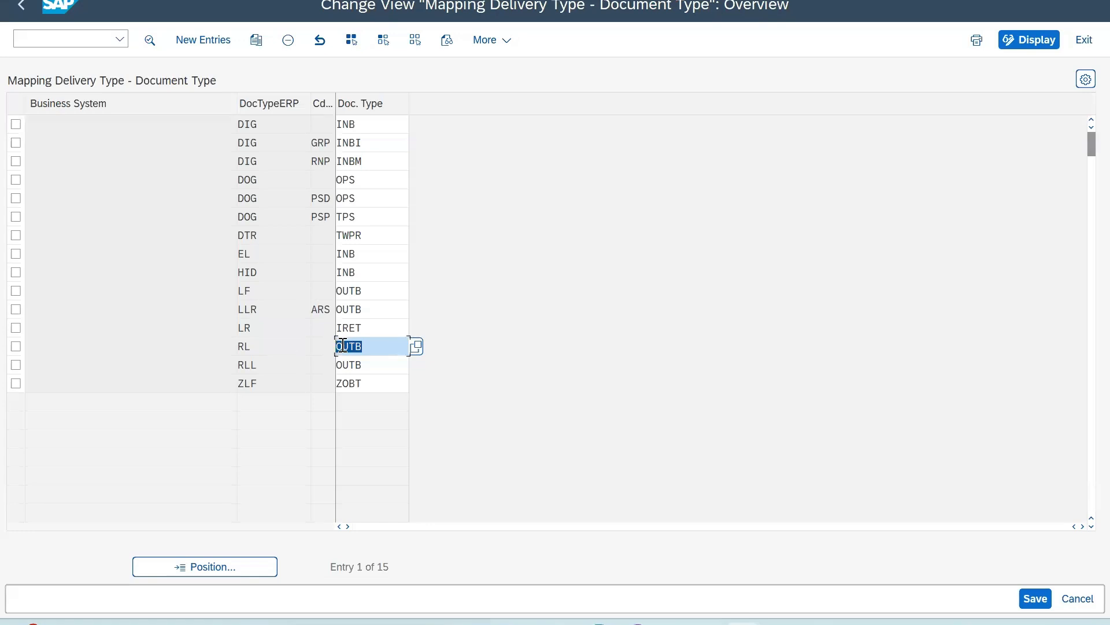
- Examine the ERP document type RLL entry in the delivery type mapping, and return to the IMG structure
left_click_drag(265, 365, 193, 365)
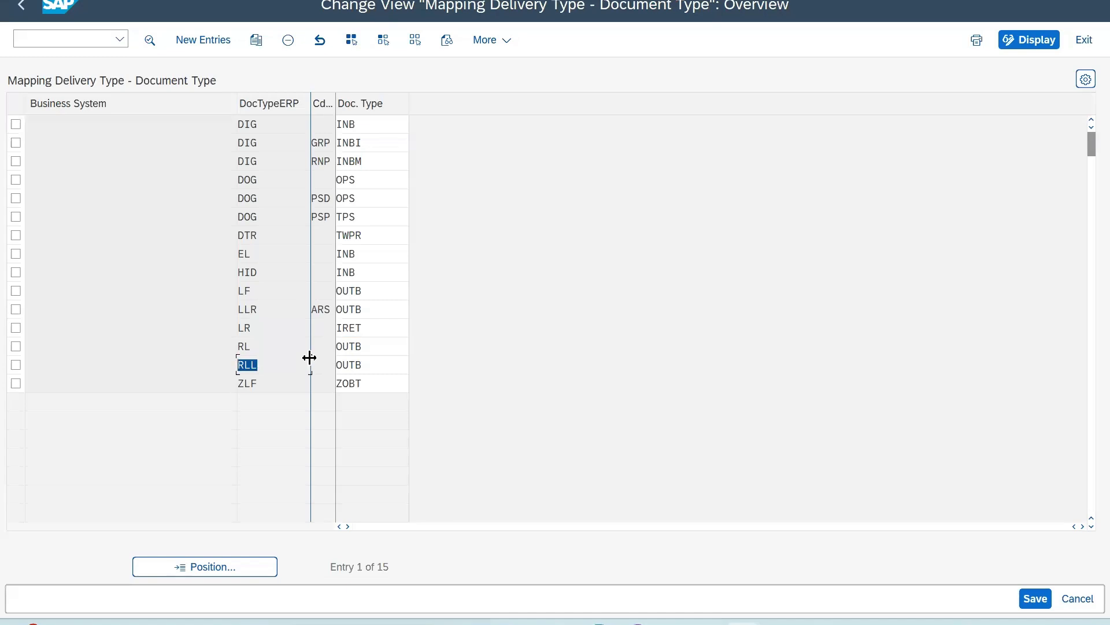
right_click(269, 362)
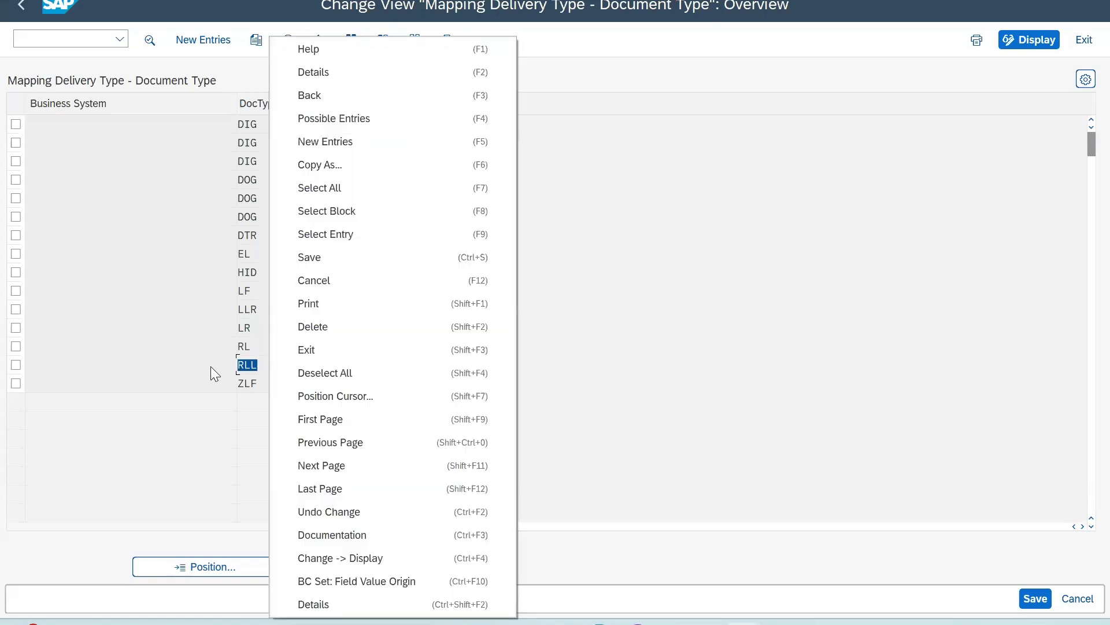
left_click(262, 377)
left_click_drag(275, 367, 185, 364)
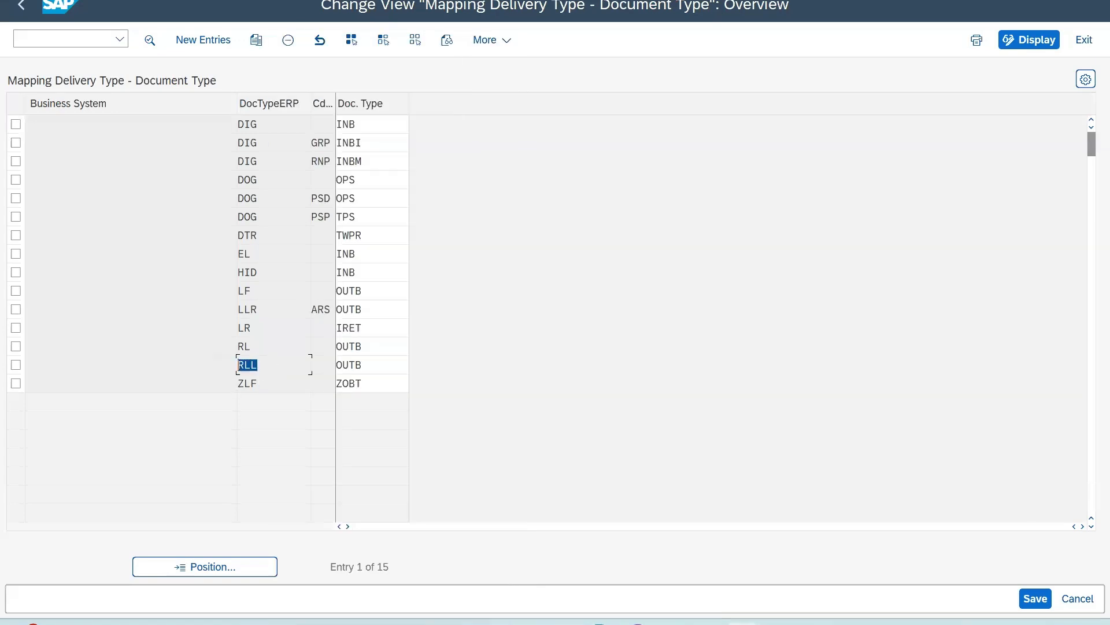
left_click(27, 7)
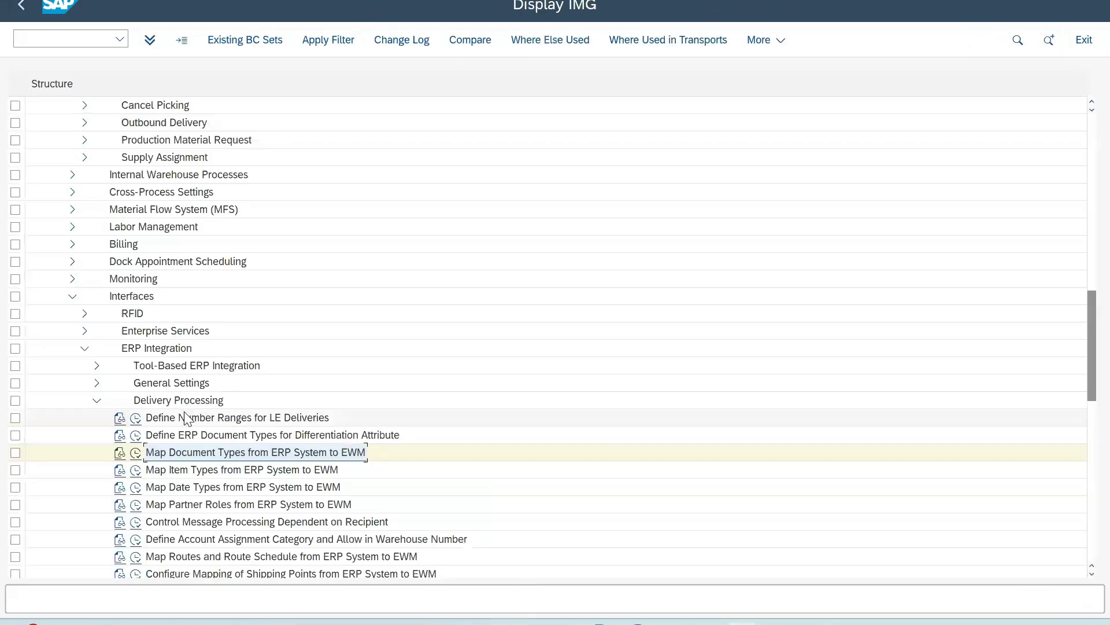
- Open Map Item Types from ERP System to EWM and examine the EWM item type mapped to document type RL, item type RLN, OUTB
double_click(155, 469)
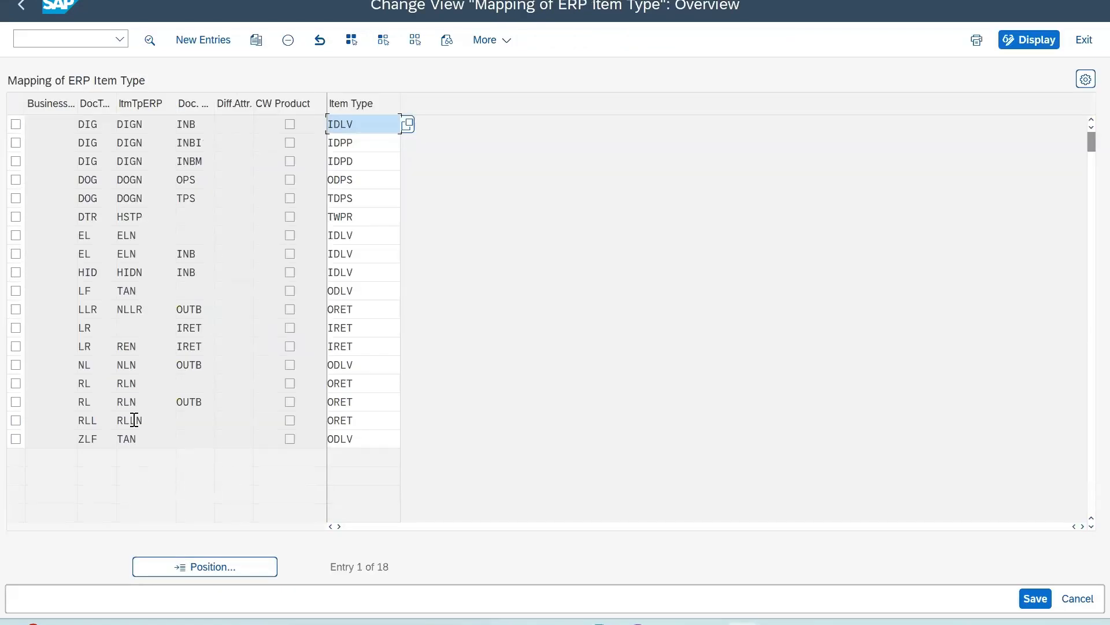
left_click_drag(100, 409, 47, 411)
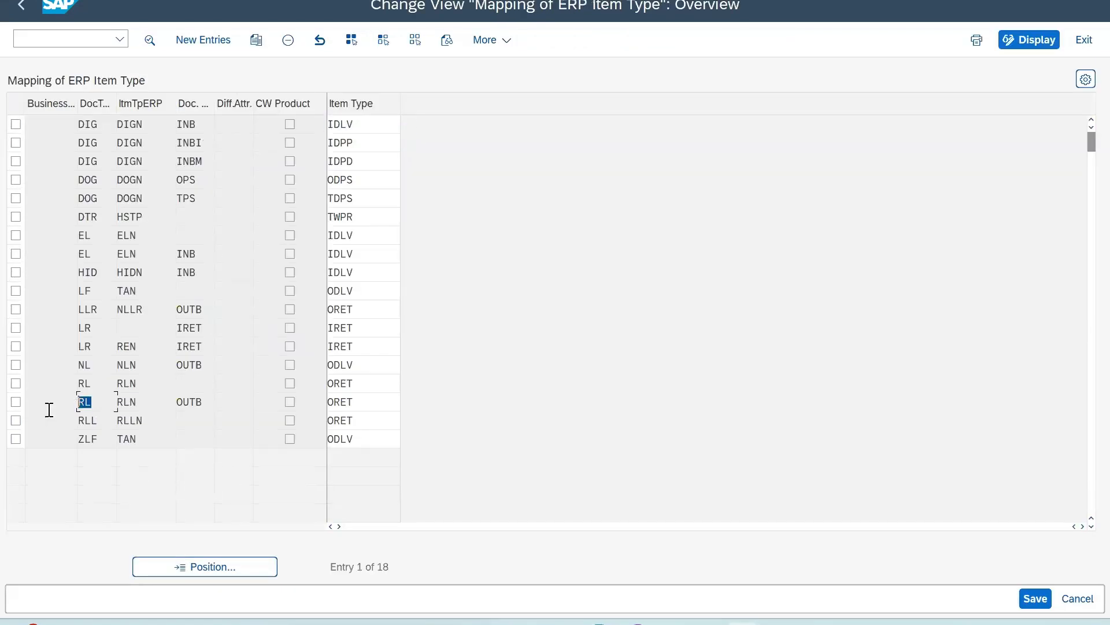
left_click(211, 397)
left_click_drag(211, 397, 124, 407)
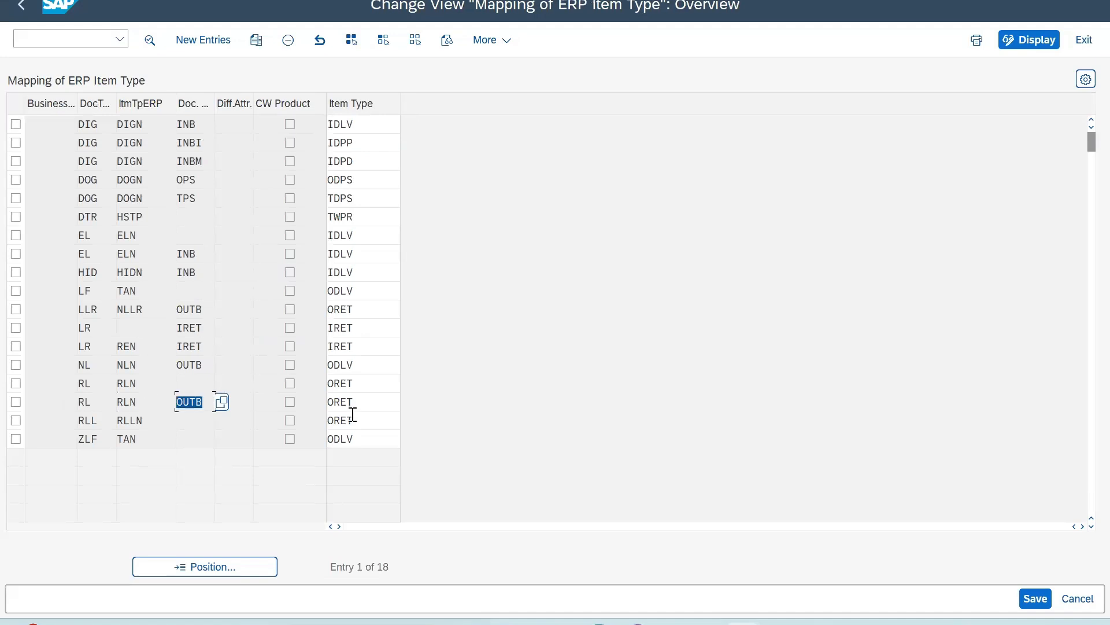
left_click_drag(379, 400, 249, 407)
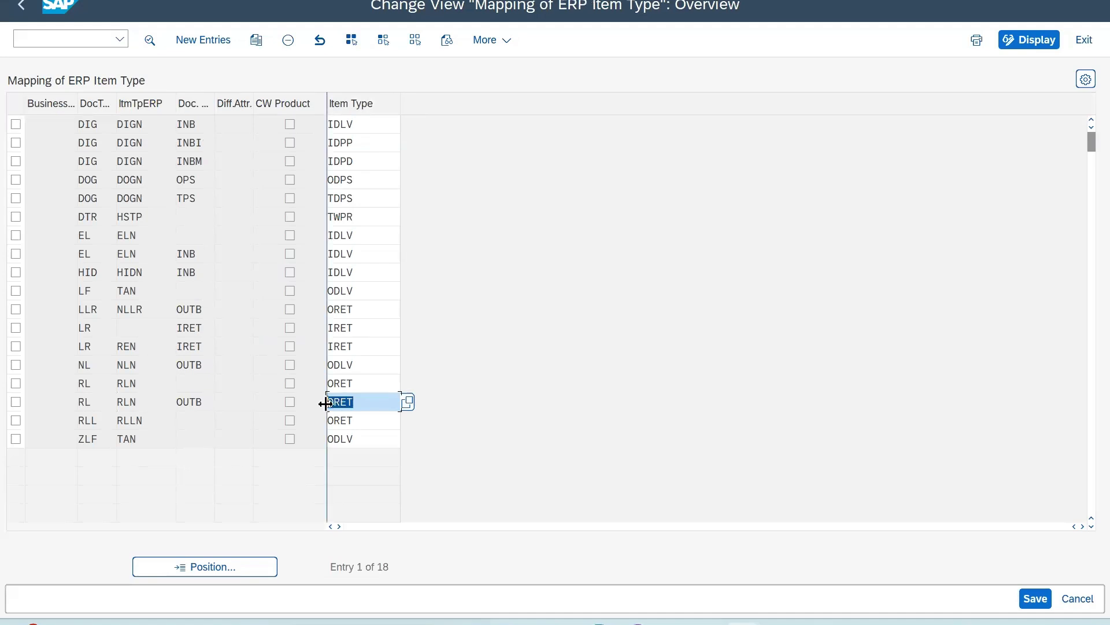
left_click_drag(93, 401, 74, 402)
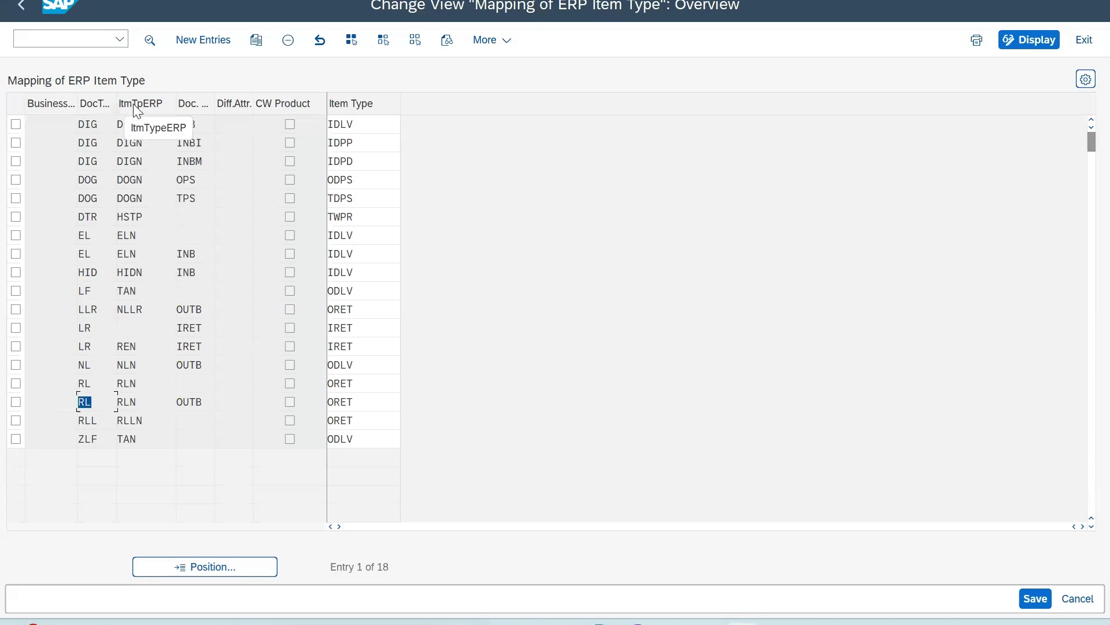
- Return to the IMG structure and collapse the Delivery Processing node under ERP Integration
left_click(21, 6)
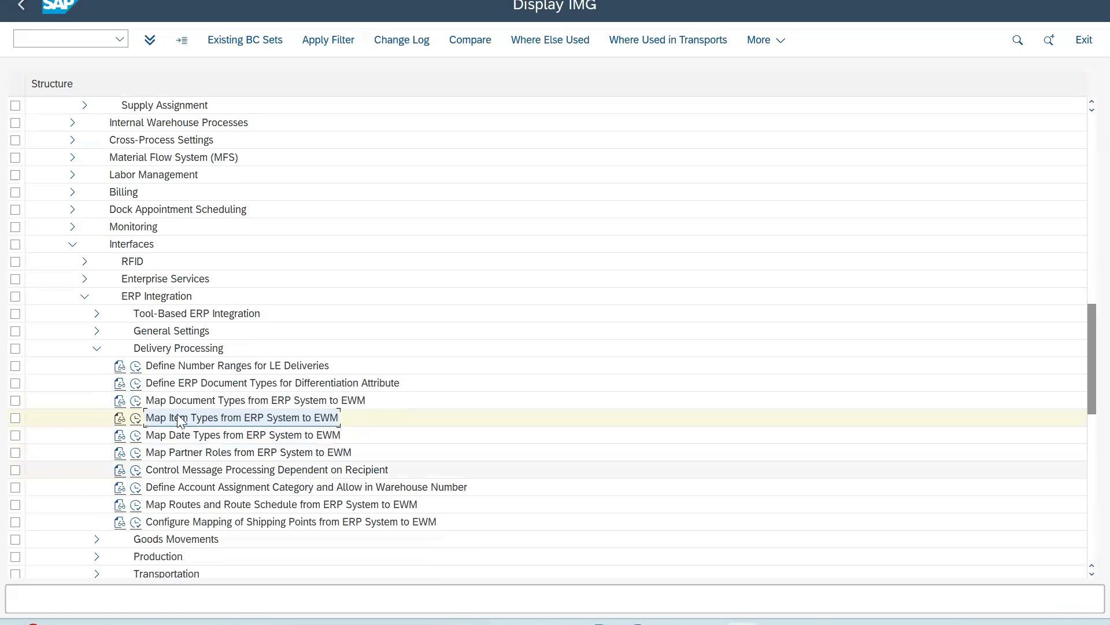
left_click(97, 348)
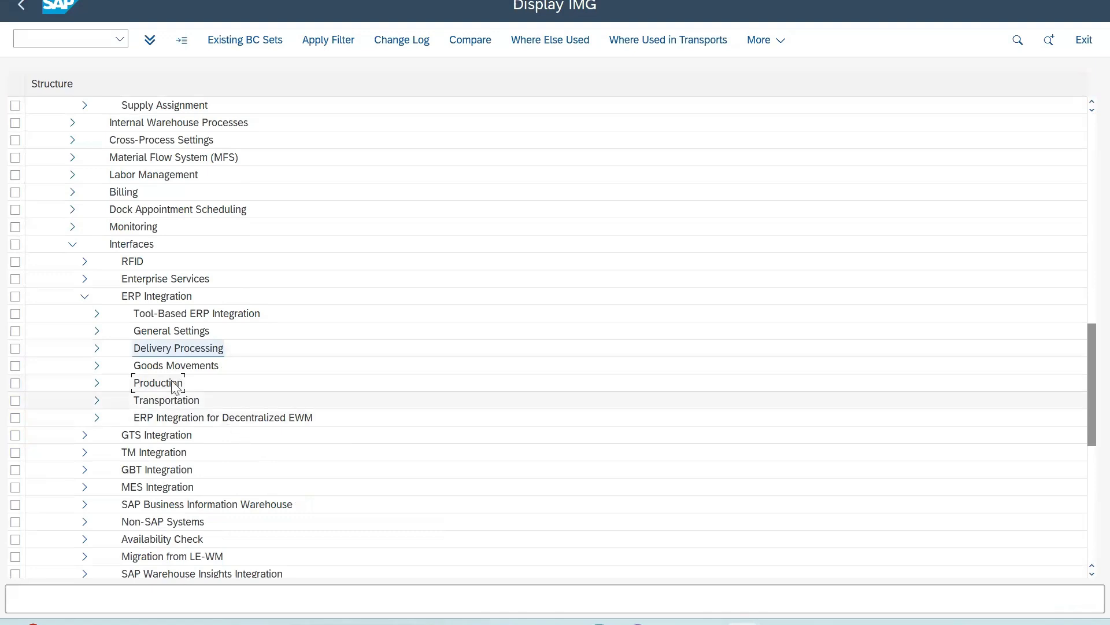
scroll(218, 262, "up", 2)
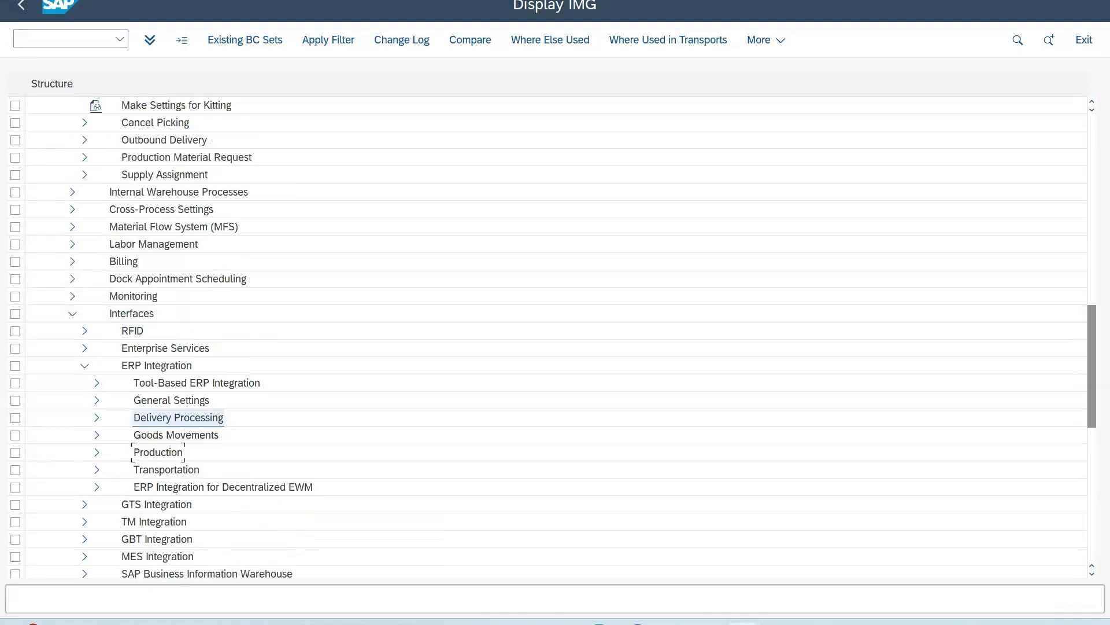
- Open a new session and start the Maintain Outbound Delivery Order transaction (PRDO)
left_click(16, 0)
left_click(58, 144)
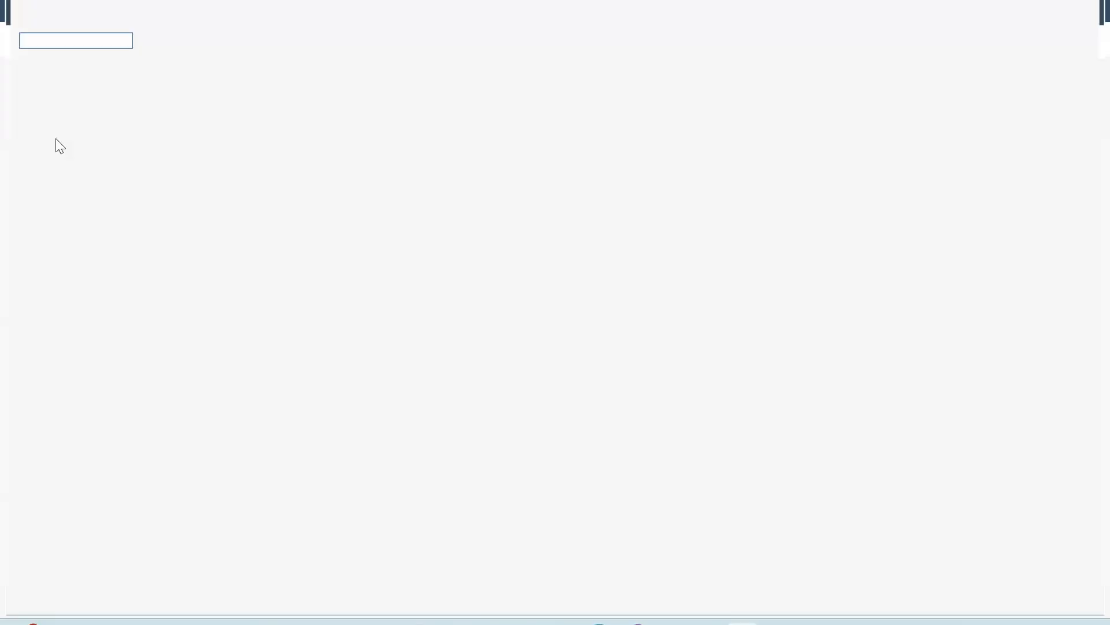
type("me21n")
key("Down")
key("Down")
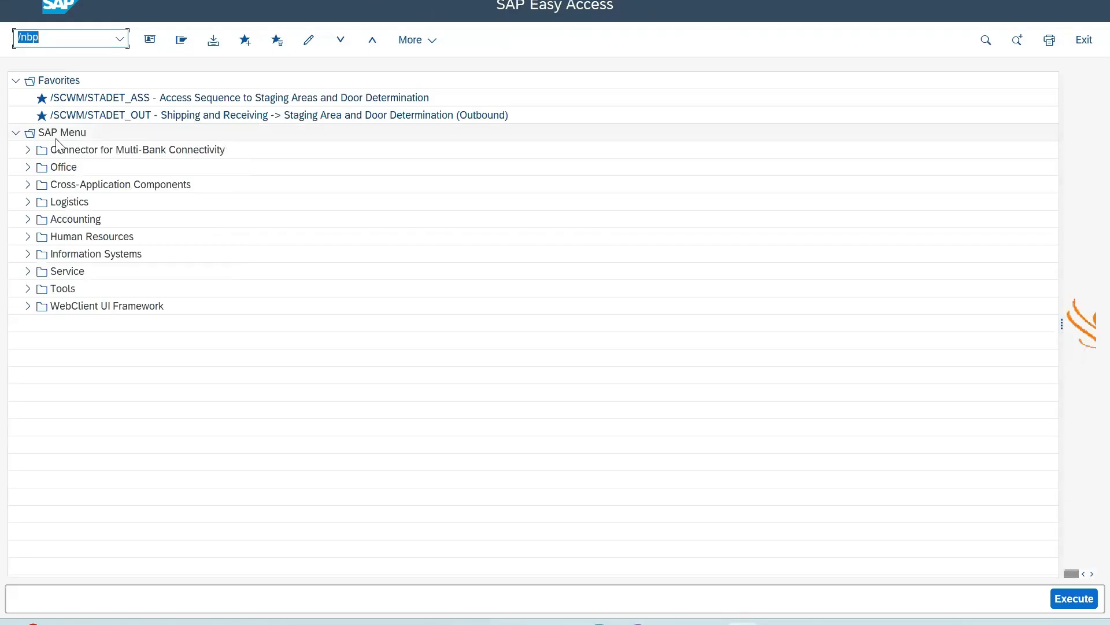
key("End")
key("BackSpace")
key("BackSpace")
key("BackSpace")
type("prdo")
key("Return")
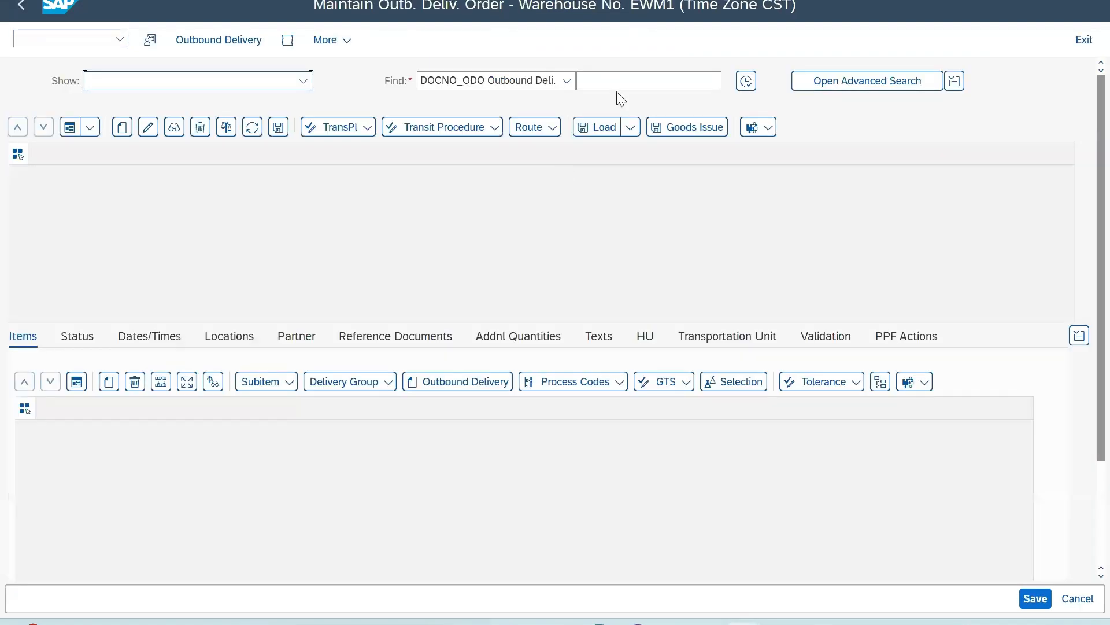
- Switch to the RTS Outbound Delivery display window and copy the outbound delivery number
left_click(613, 86)
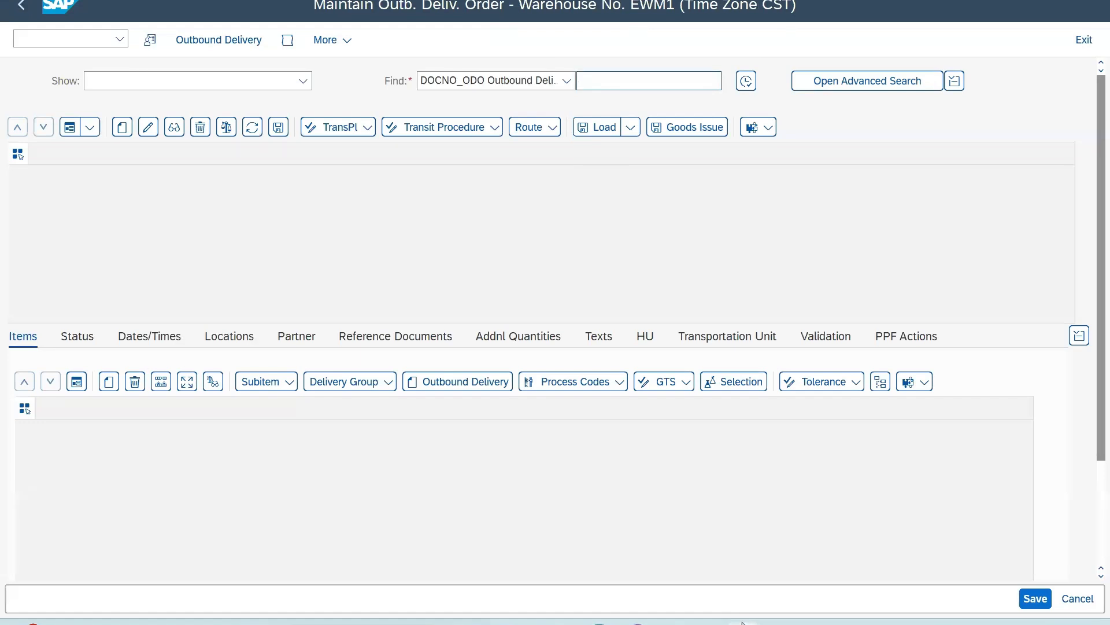
mouse_move(745, 621)
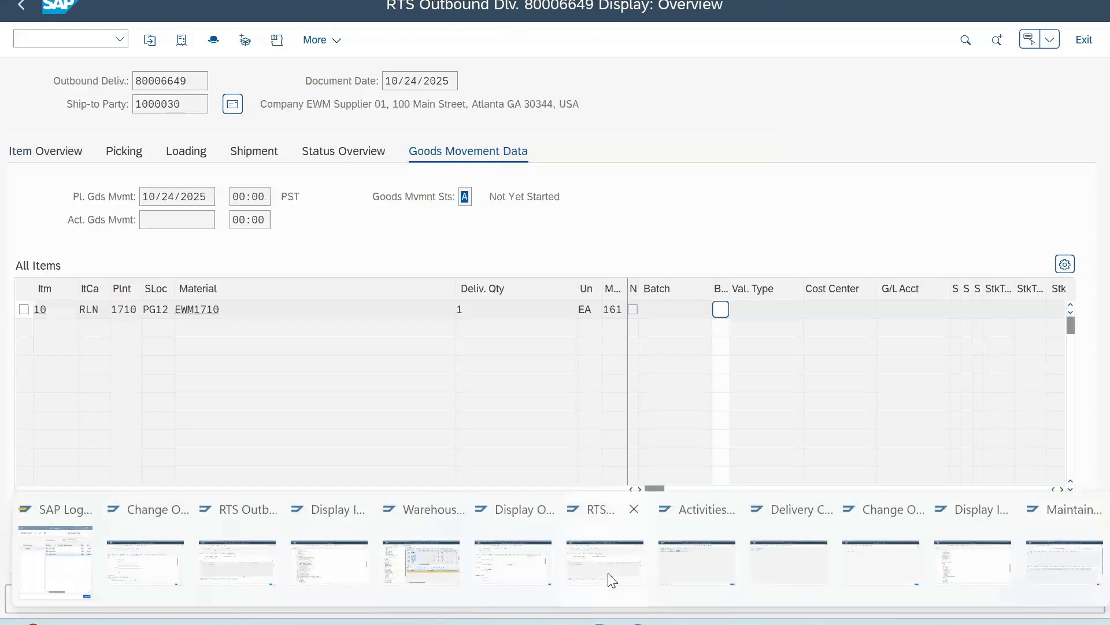
left_click(609, 573)
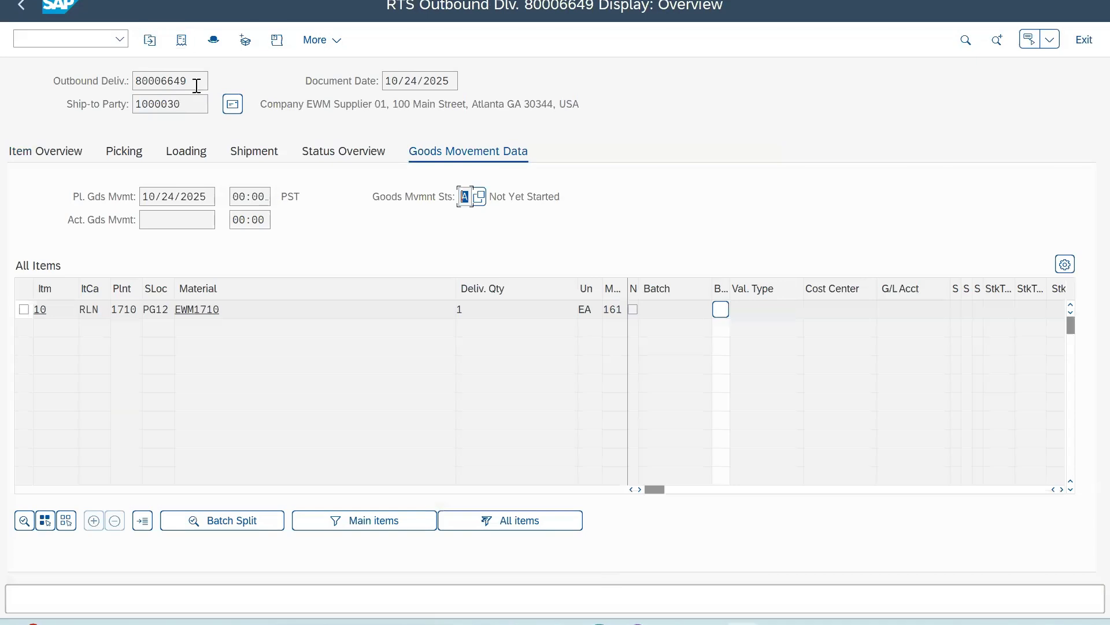
left_click_drag(200, 82, 10, 81)
key("ctrl+c")
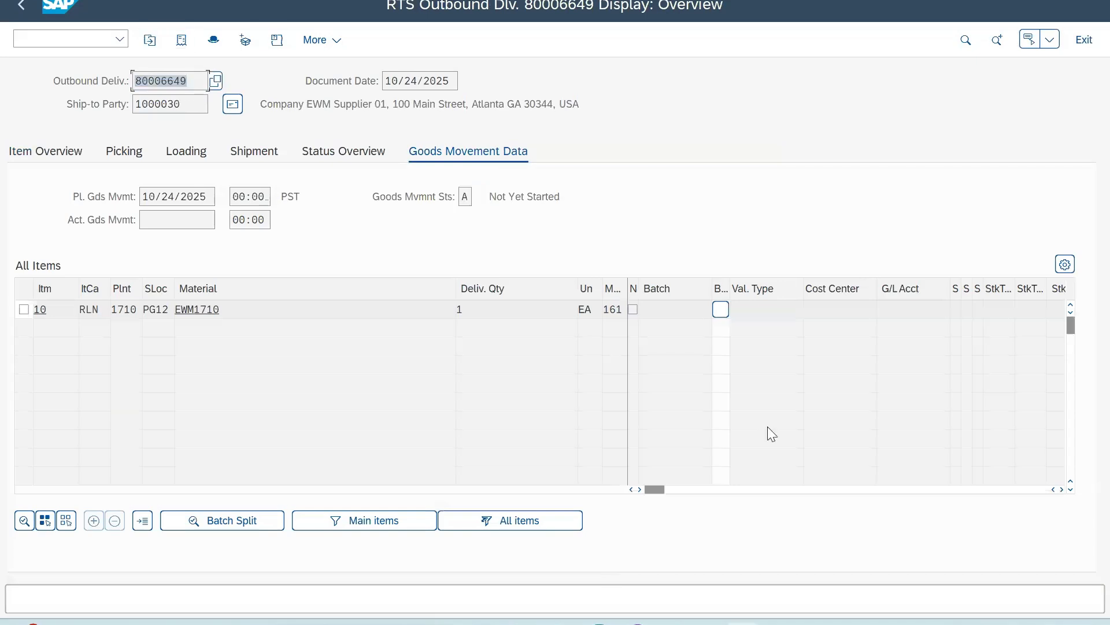
- Return to the Maintain Outbound Delivery Order window and find the delivery order by the copied delivery number
mouse_move(745, 621)
left_click(1050, 573)
left_click(674, 81)
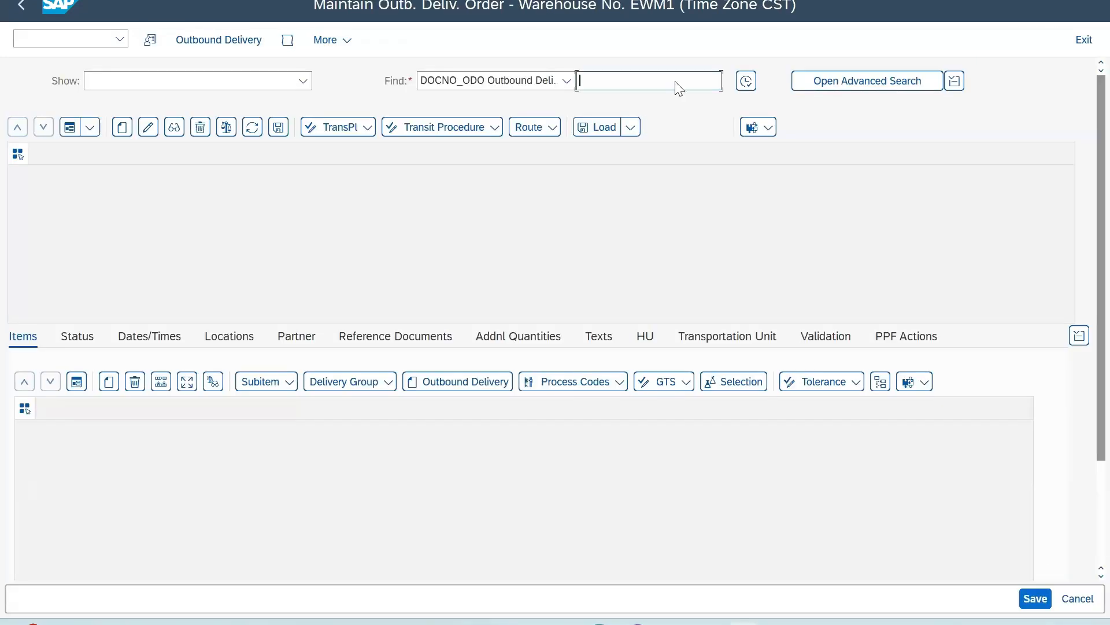
key("ctrl+v")
left_click(746, 81)
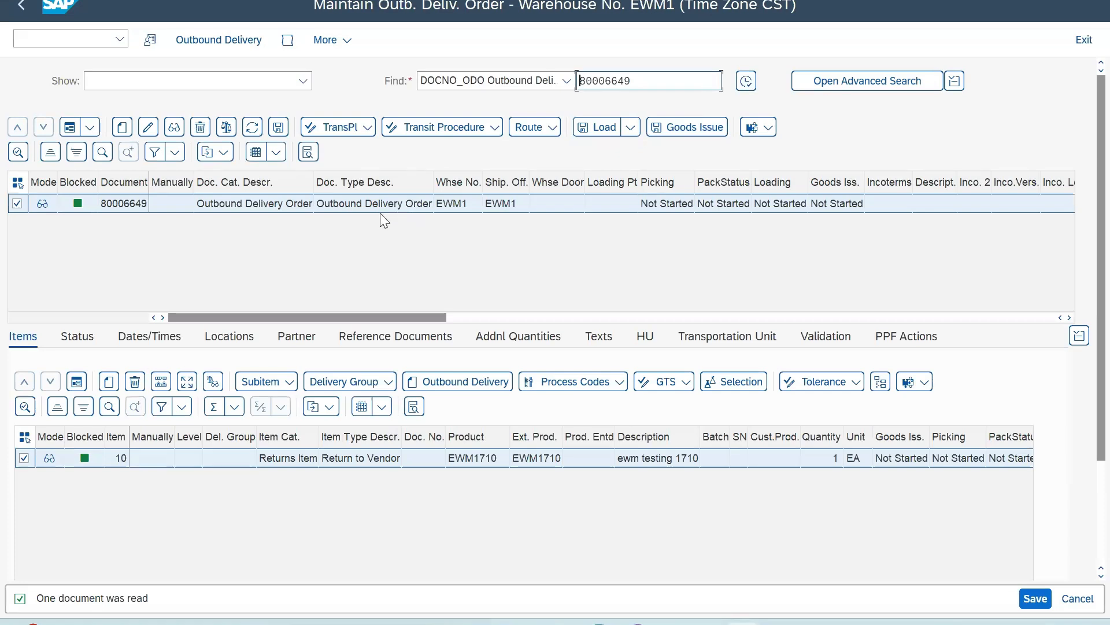
- Start the warehouse task follow-on function for the delivery order and show the Default Values of the warehouse request item
left_click(92, 4)
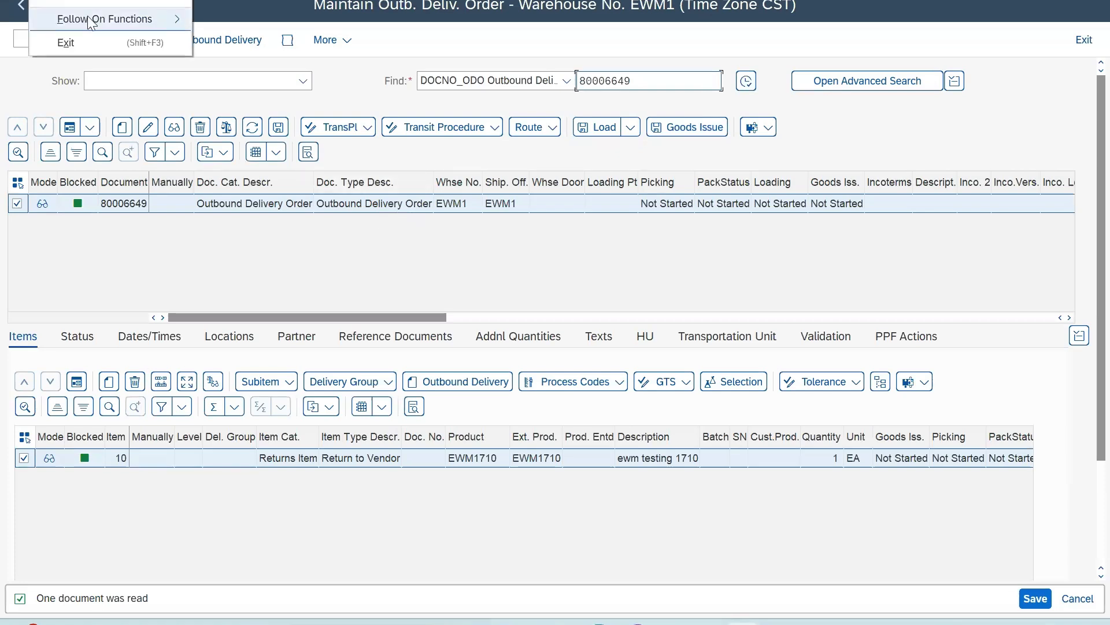
mouse_move(104, 18)
left_click(231, 16)
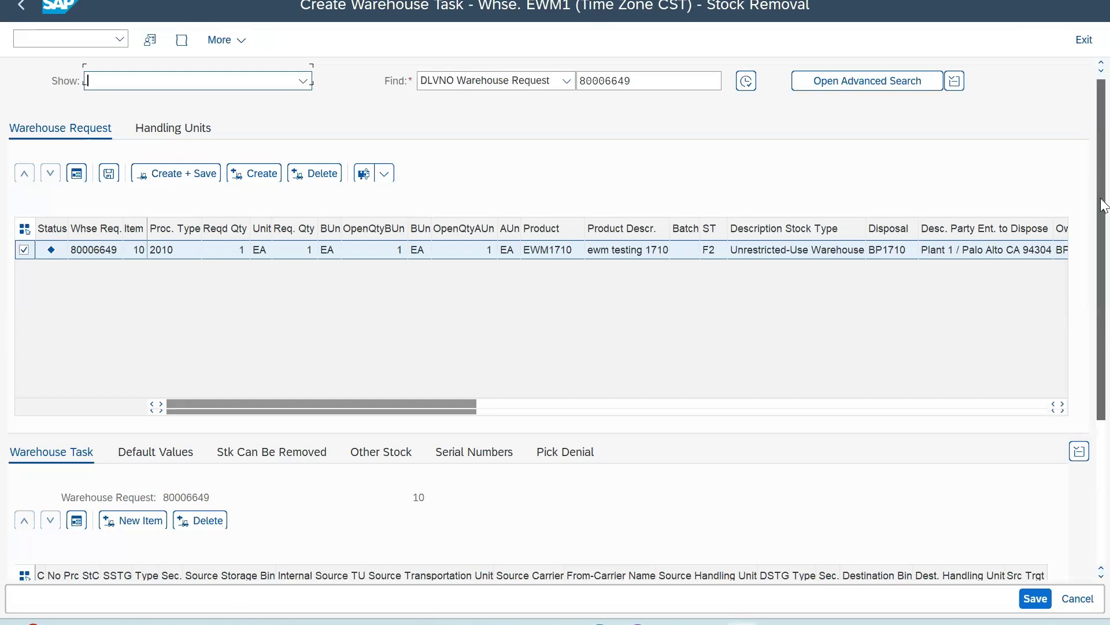
scroll(1103, 205, "down", 2)
left_click(163, 389)
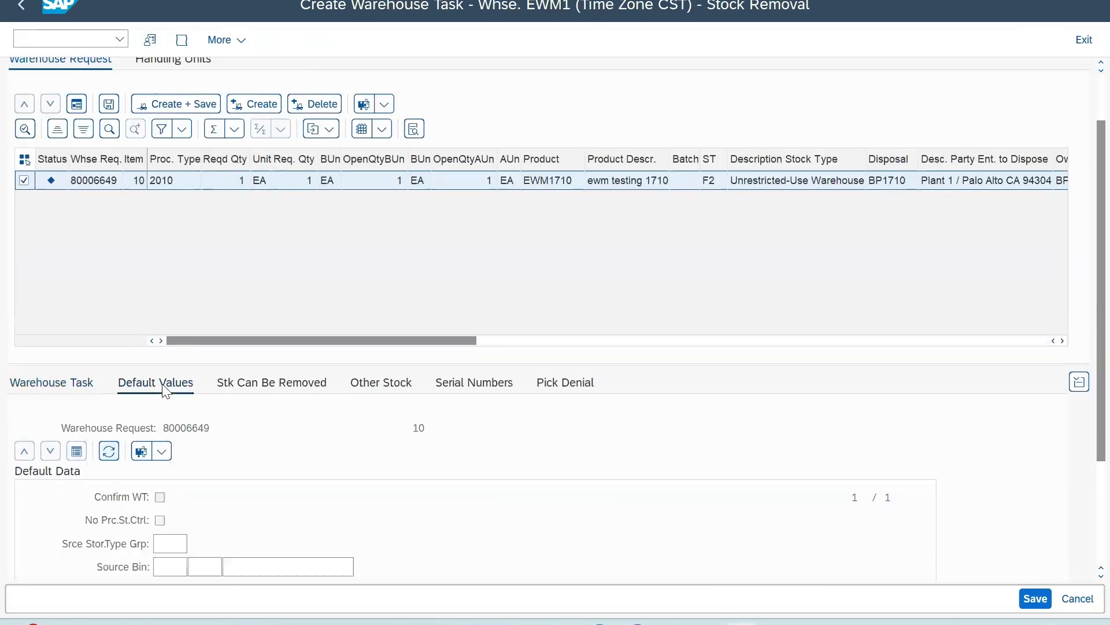
scroll(464, 424, "down", 3)
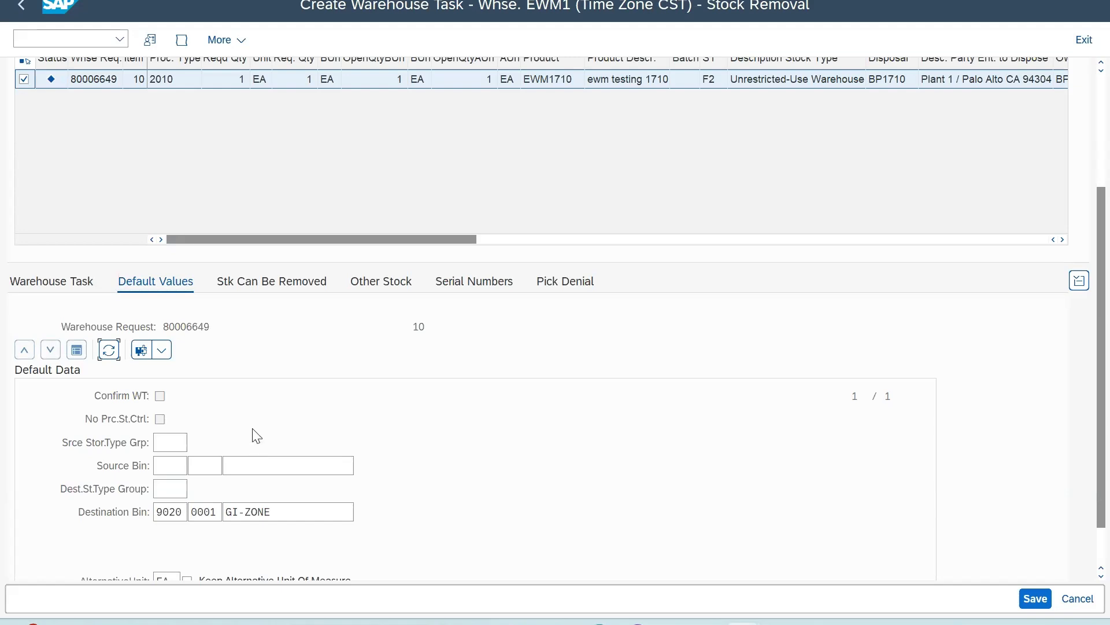
- Set the default source bin to storage type 0010, storage section 0001 and bin EWM1-01-08
left_click(168, 465)
scroll(270, 438, "up", 2)
scroll(273, 445, "down", 3)
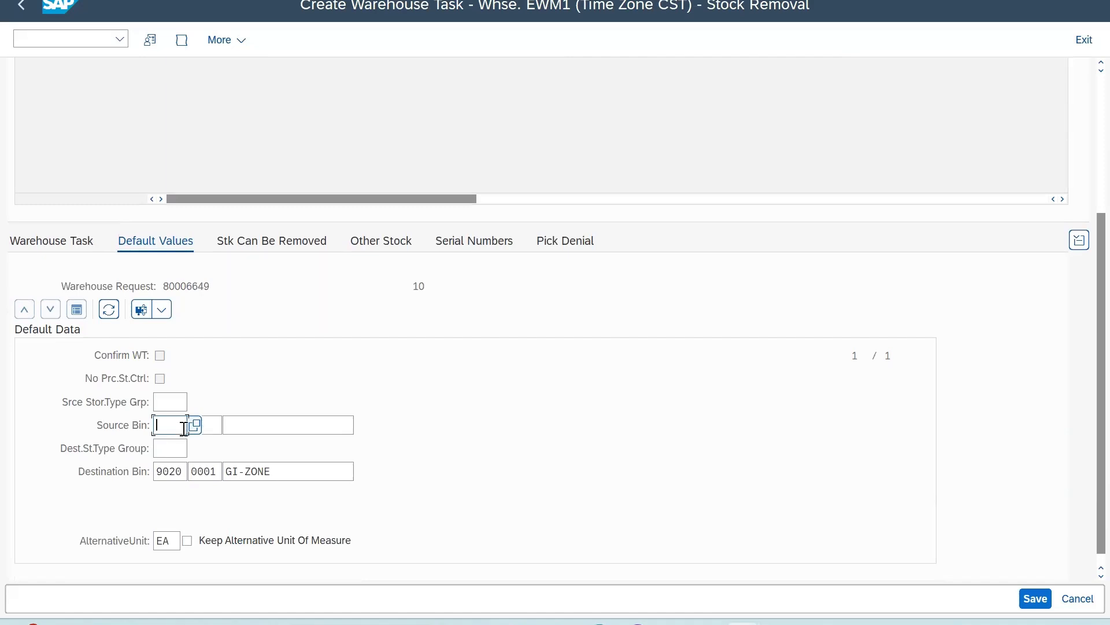
left_click(156, 425)
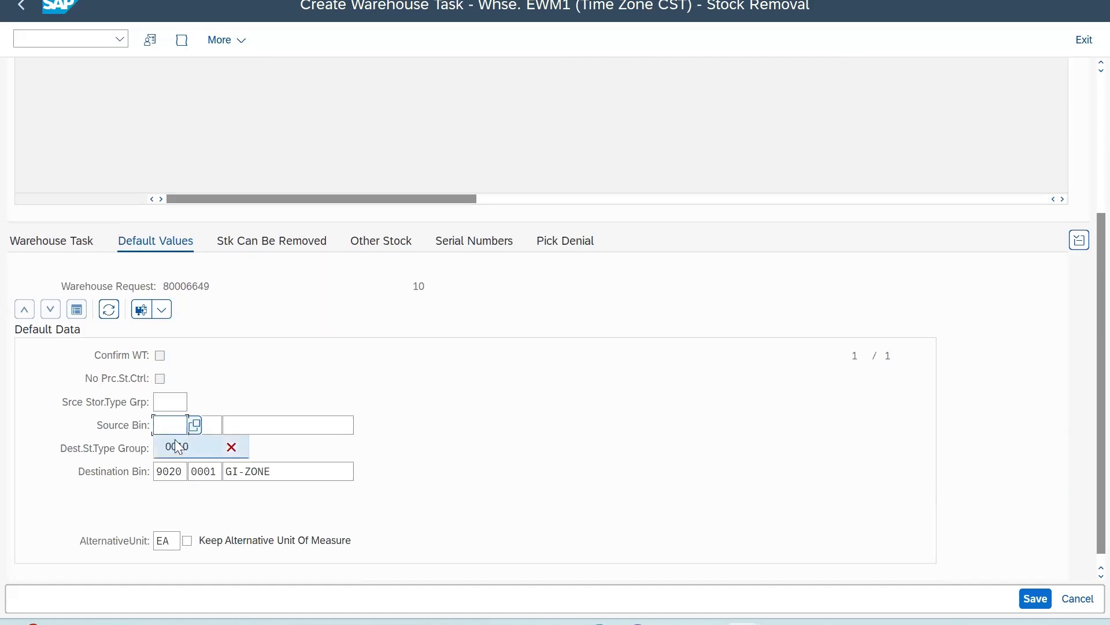
left_click(206, 446)
left_click(219, 425)
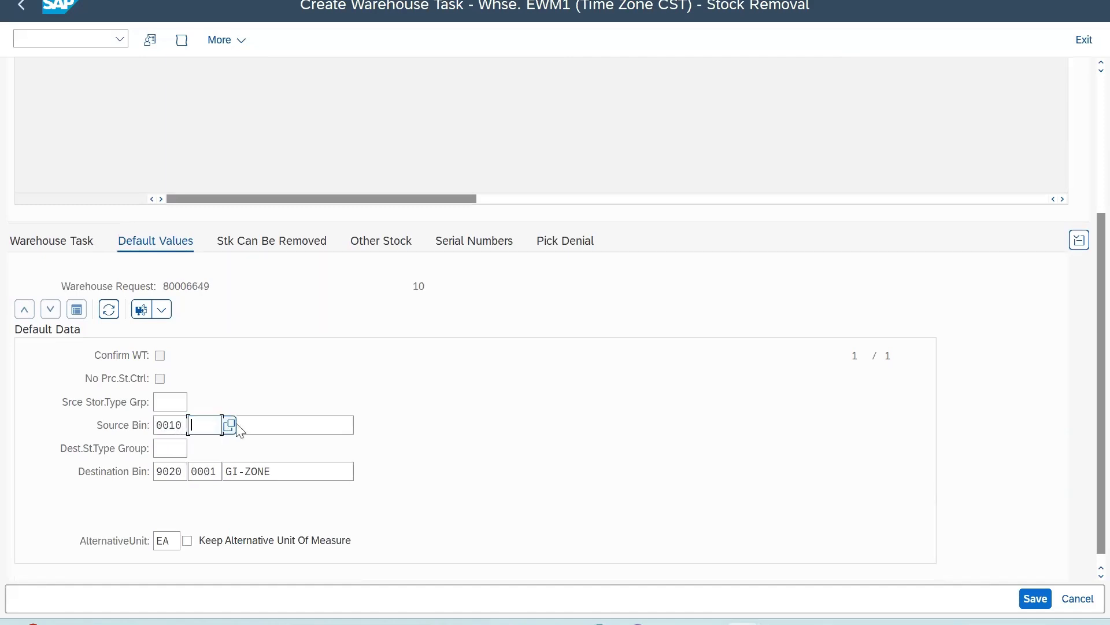
left_click(232, 426)
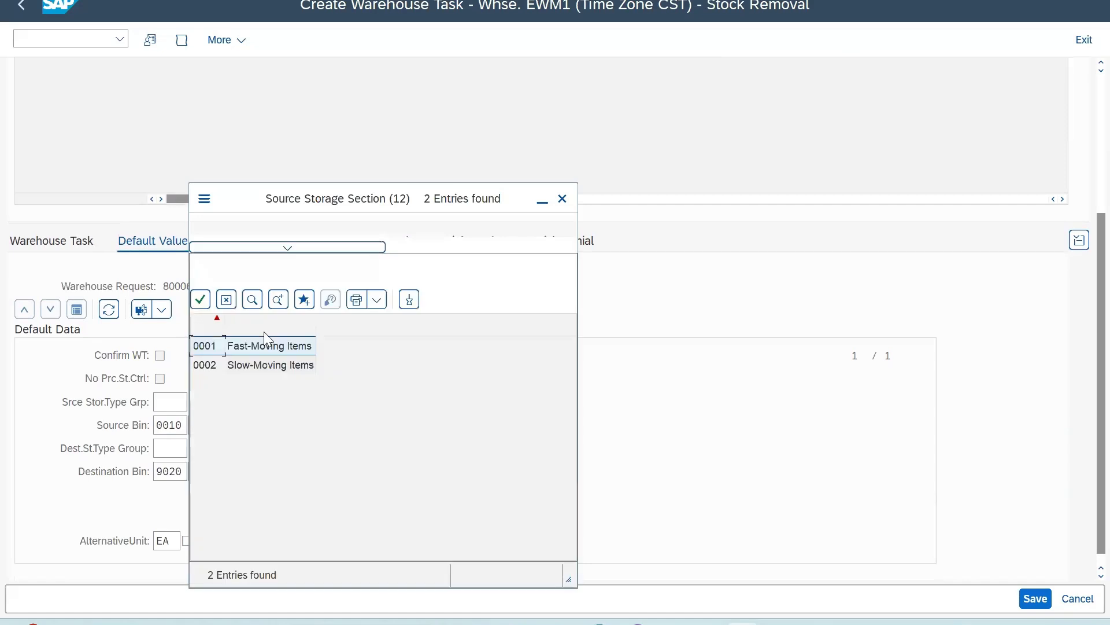
left_click(259, 347)
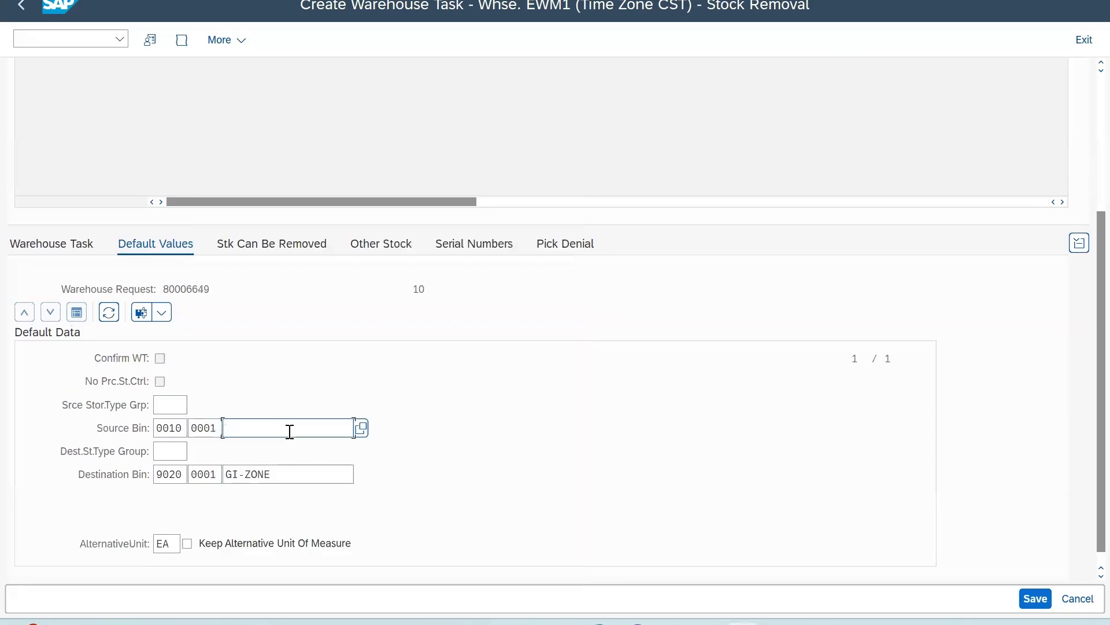
left_click(362, 428)
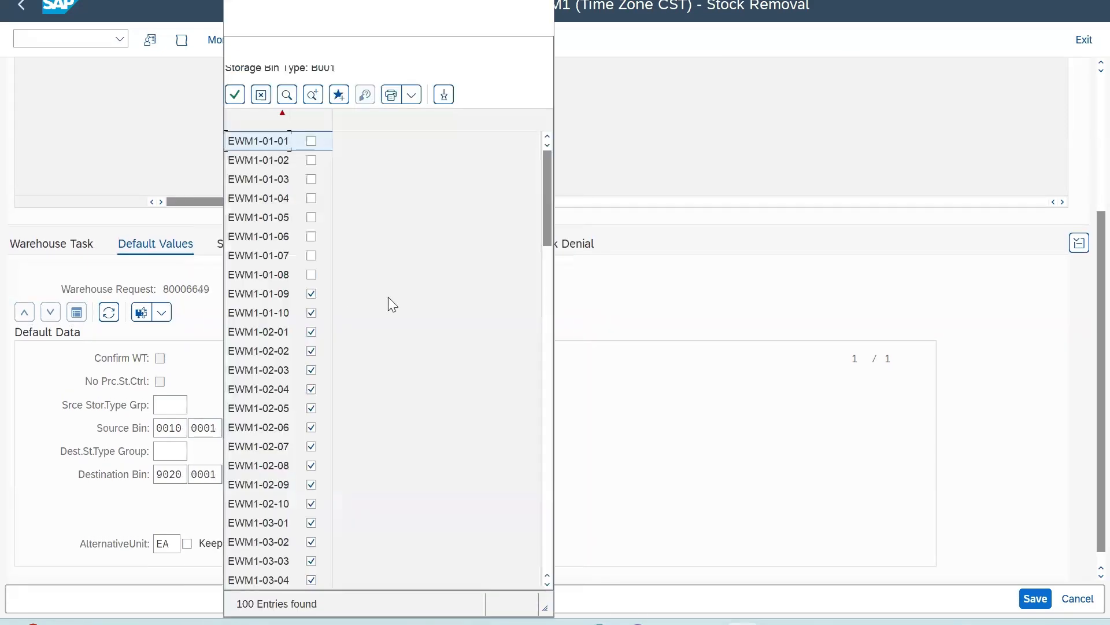
double_click(270, 276)
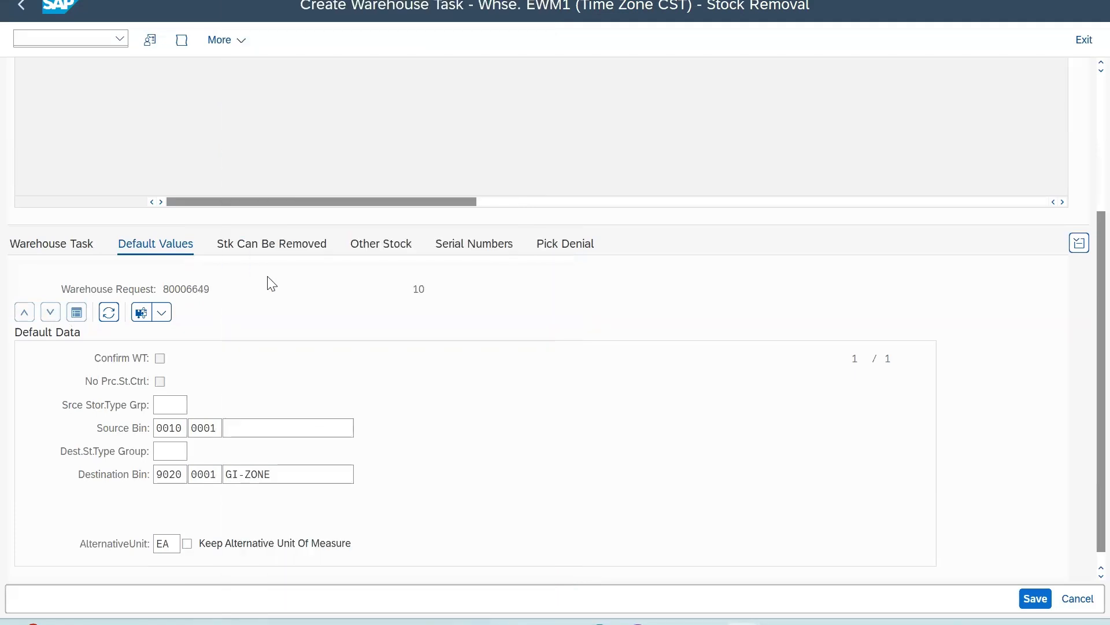
left_click_drag(307, 428, 141, 429)
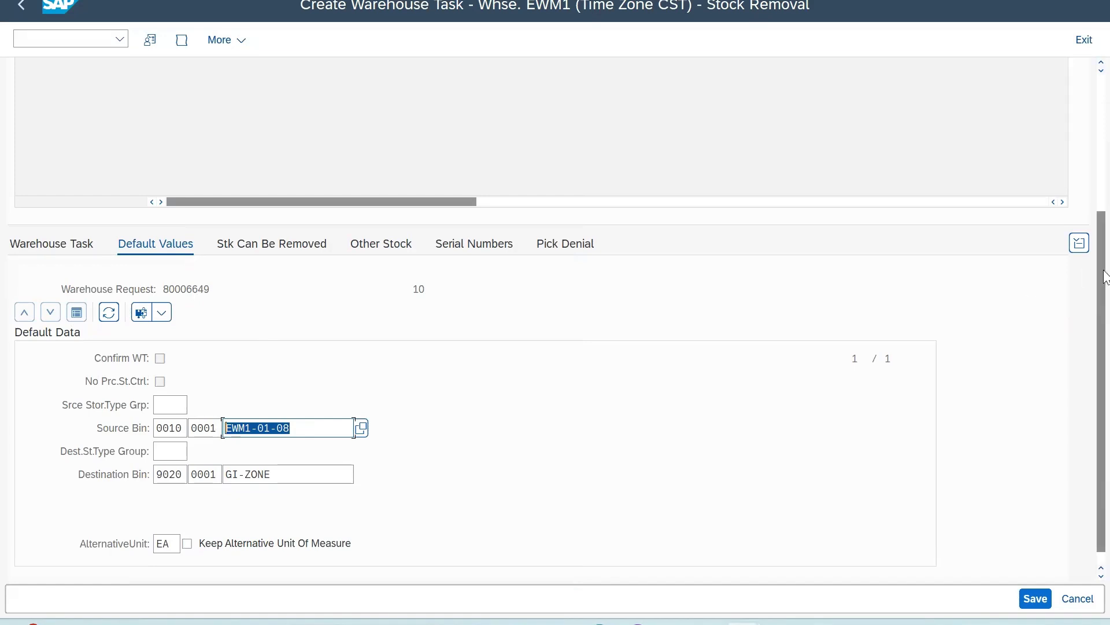
- Create and save the stock removal warehouse task for the EWM1710 request item
left_click_drag(1106, 277, 1106, 128)
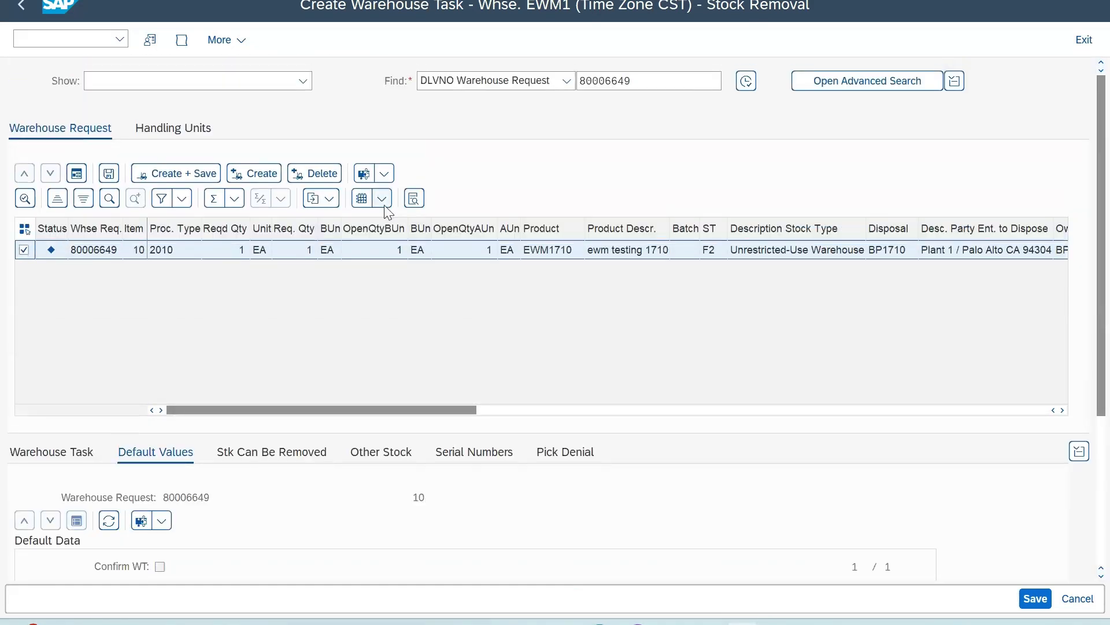
left_click(258, 174)
left_click(172, 178)
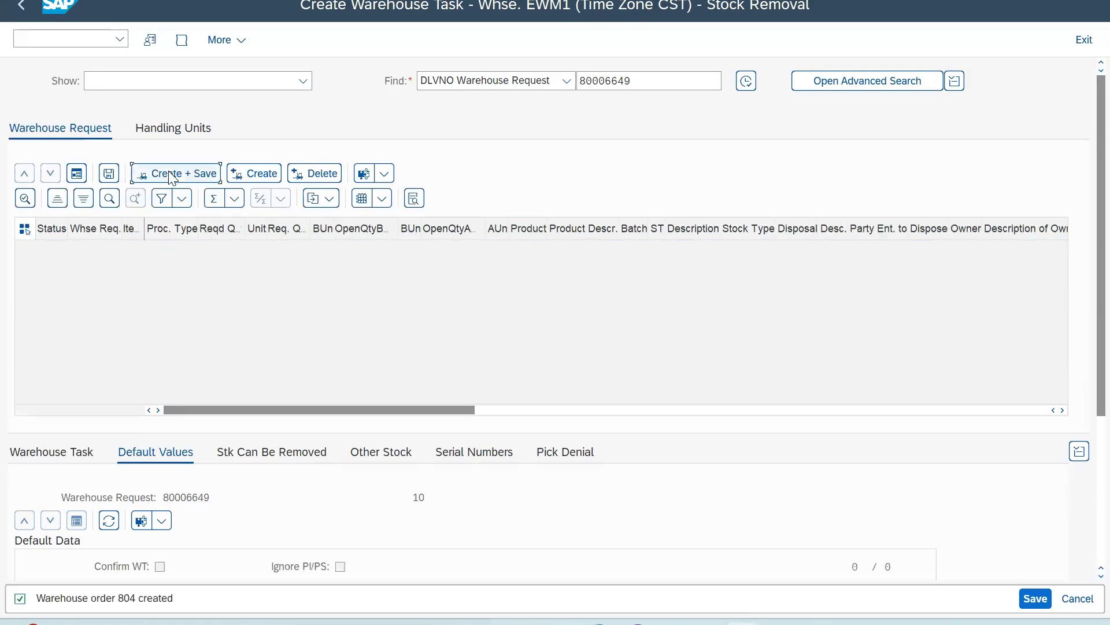
- Confirm and save the new warehouse order, and display its product warehouse task in form view
left_click(119, 40)
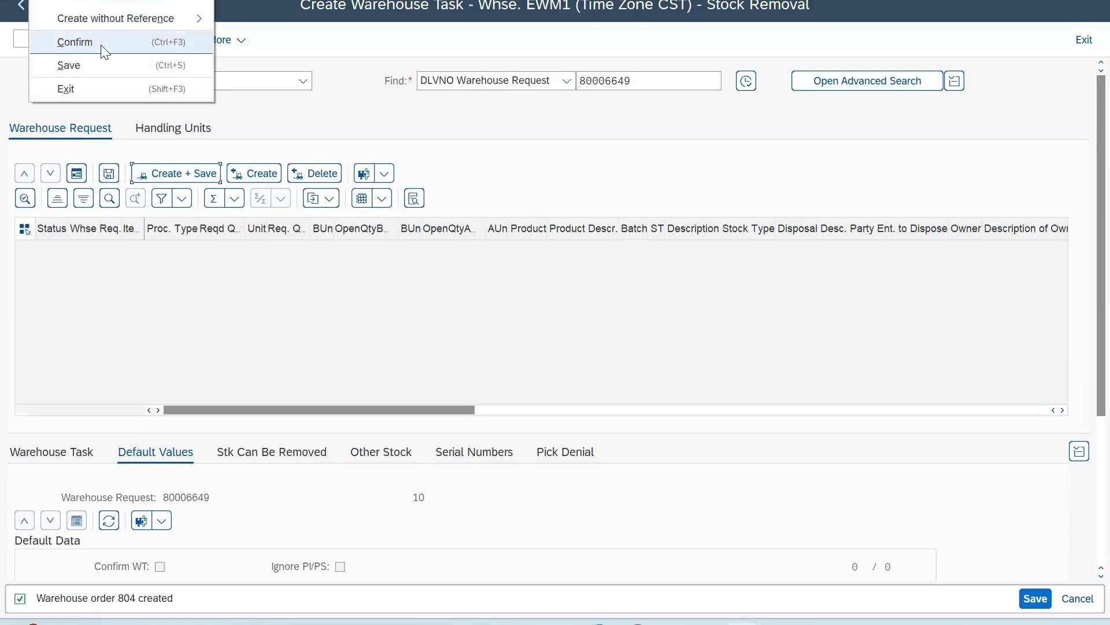
left_click(102, 46)
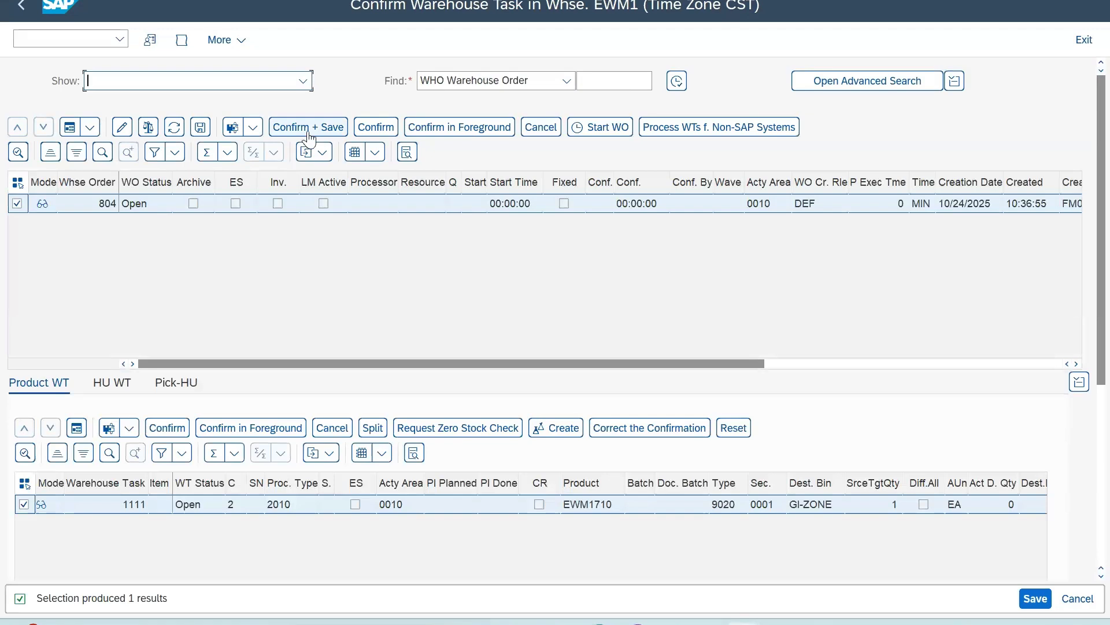
left_click(310, 137)
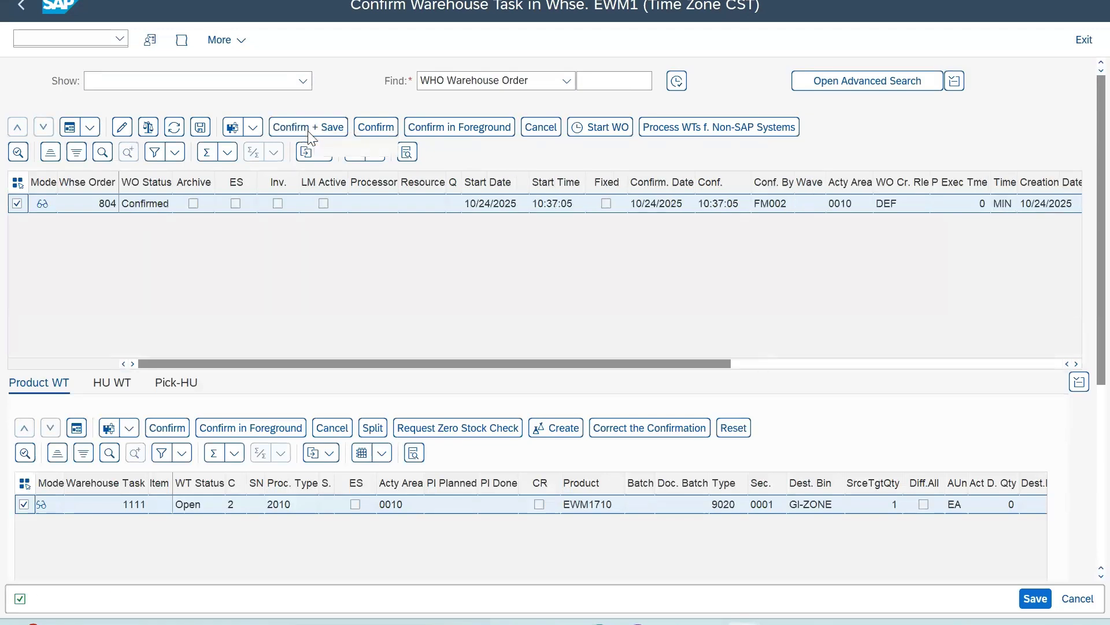
left_click(75, 427)
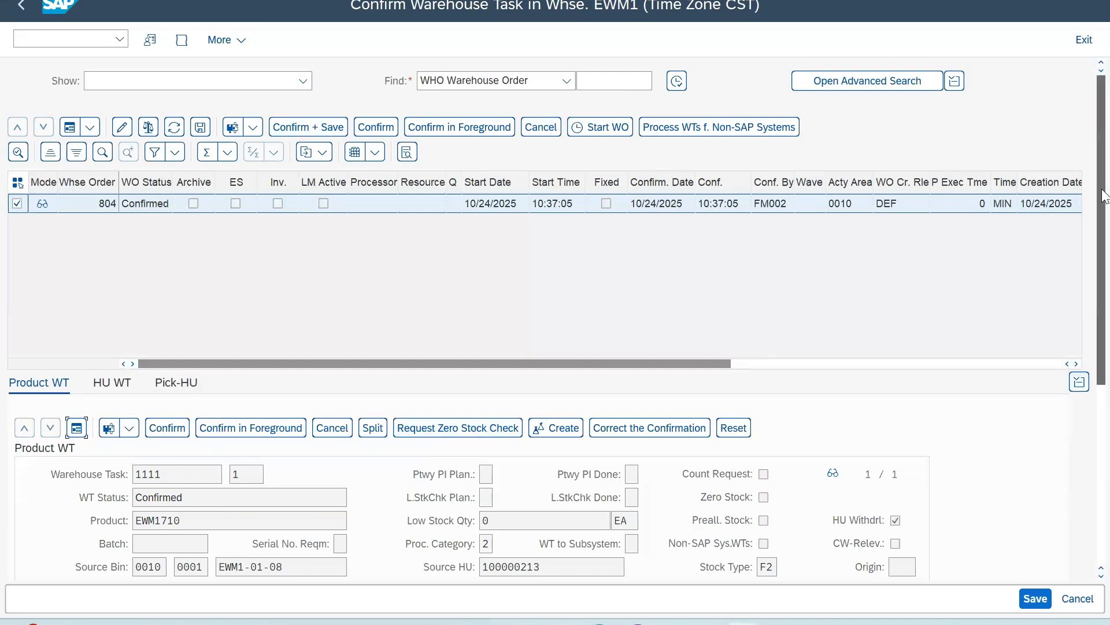
- Check the confirmed warehouse task's source and destination bins, and post the goods issue for the outbound delivery order
scroll(298, 379, "down", 3)
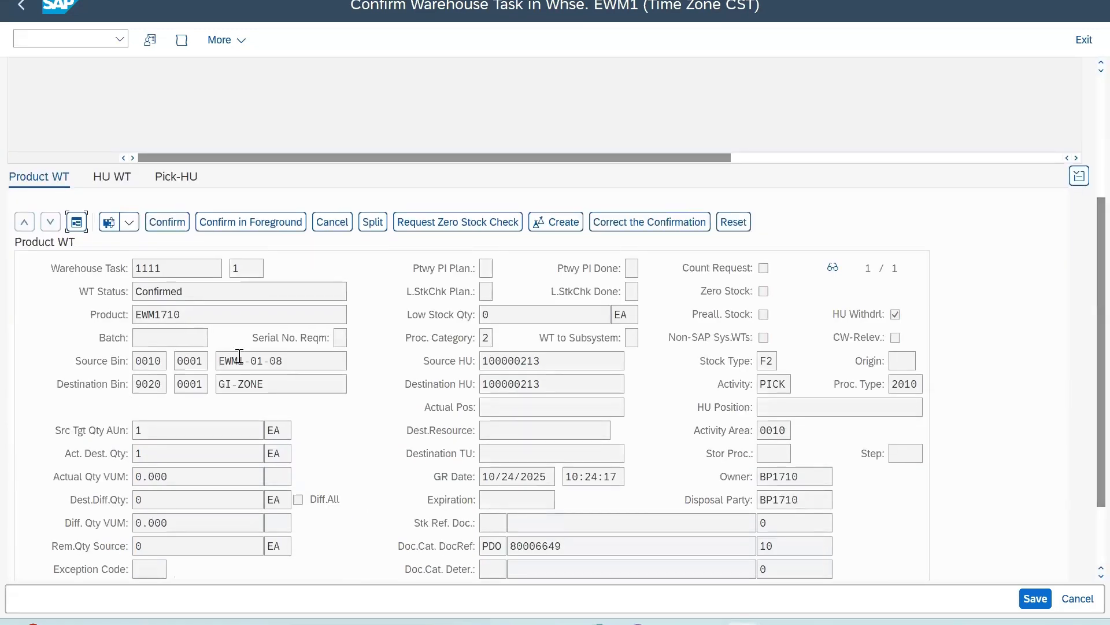
left_click_drag(285, 384, 138, 399)
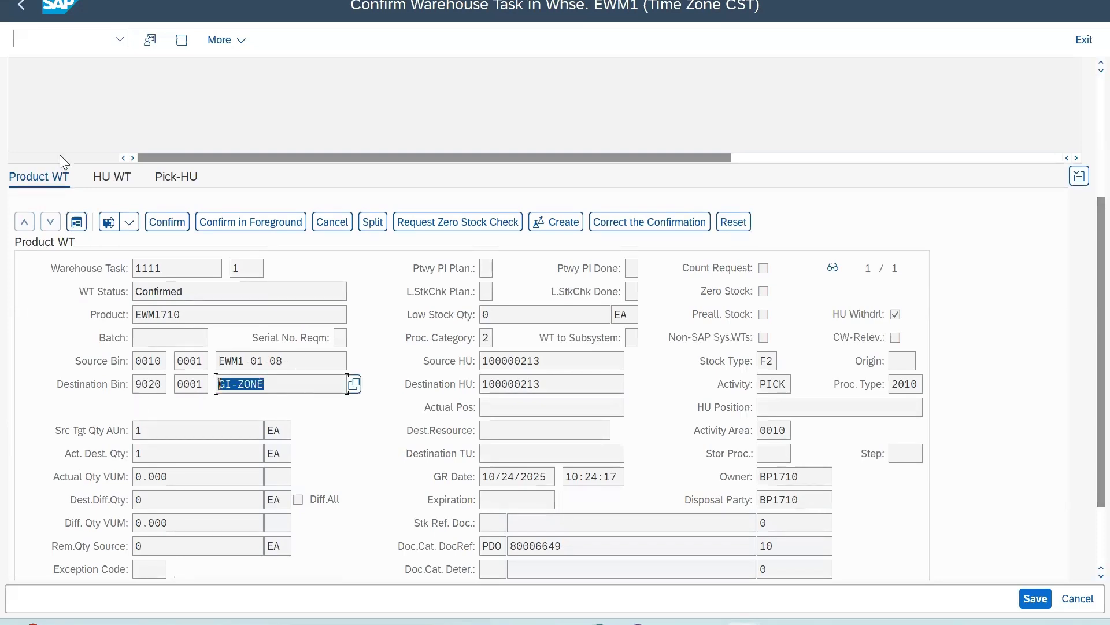
left_click(26, 10)
left_click(27, 9)
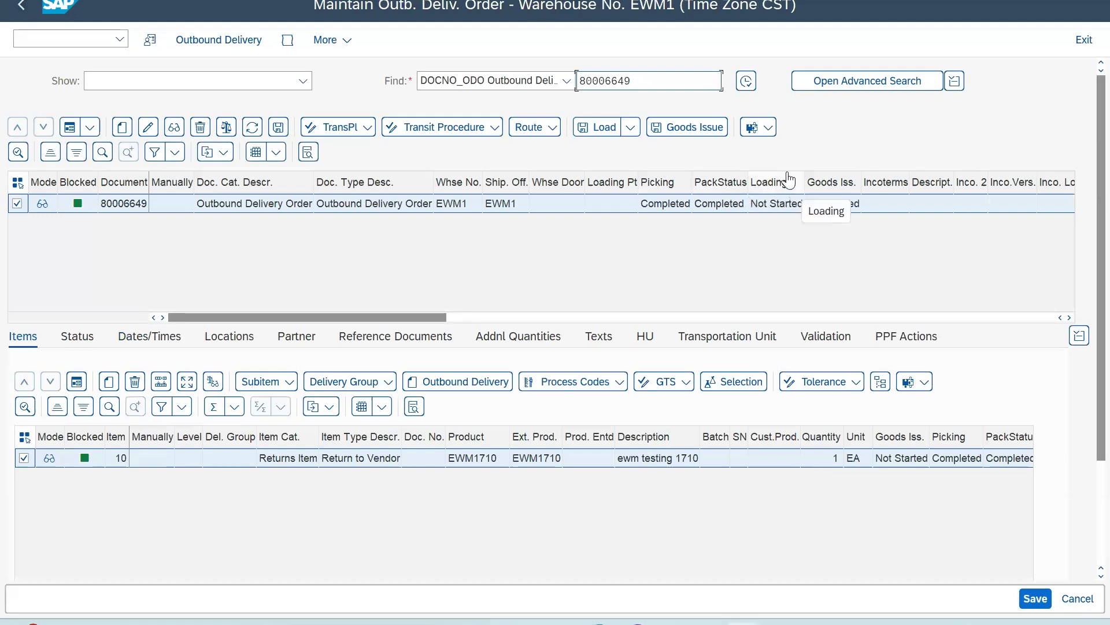
left_click(697, 128)
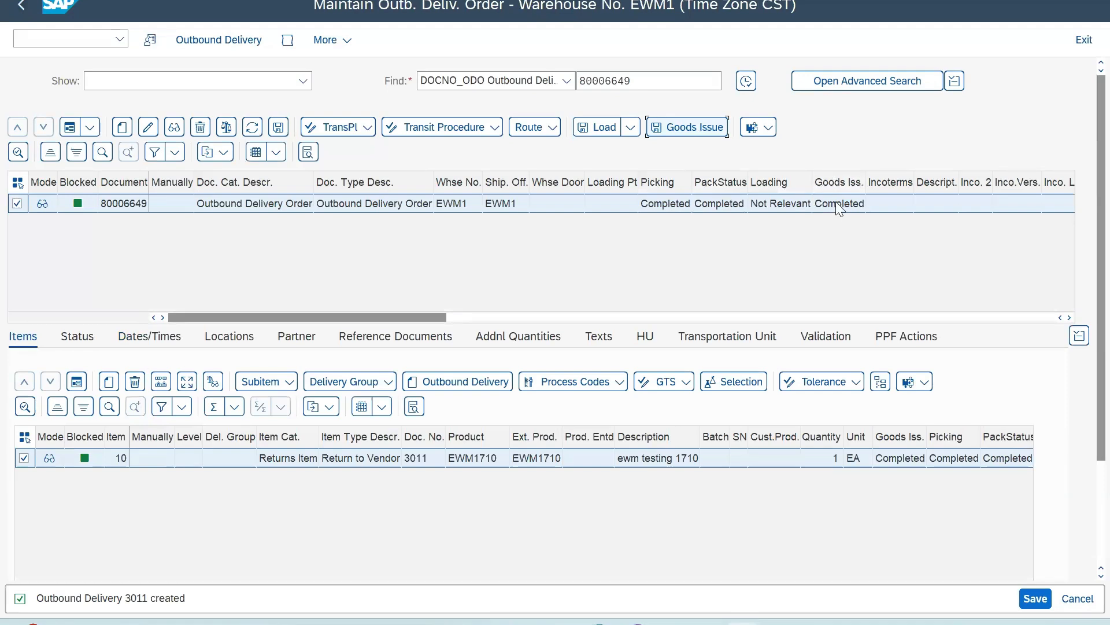
- Open the return-to-supplier outbound delivery in transaction VL02N in a new GUI window
left_click(22, 1)
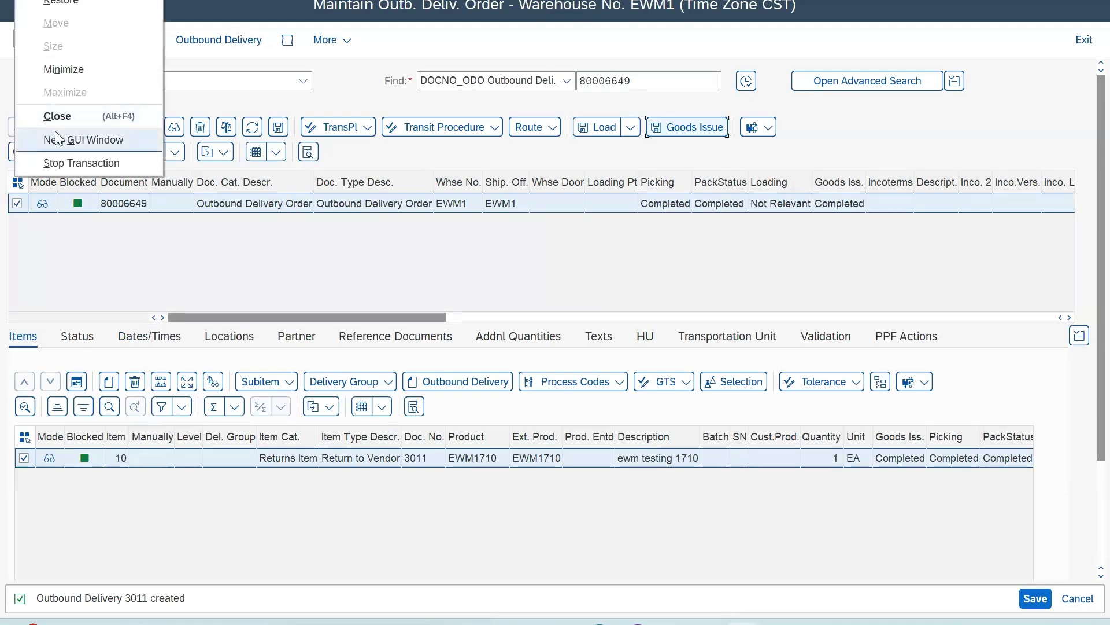
left_click(55, 133)
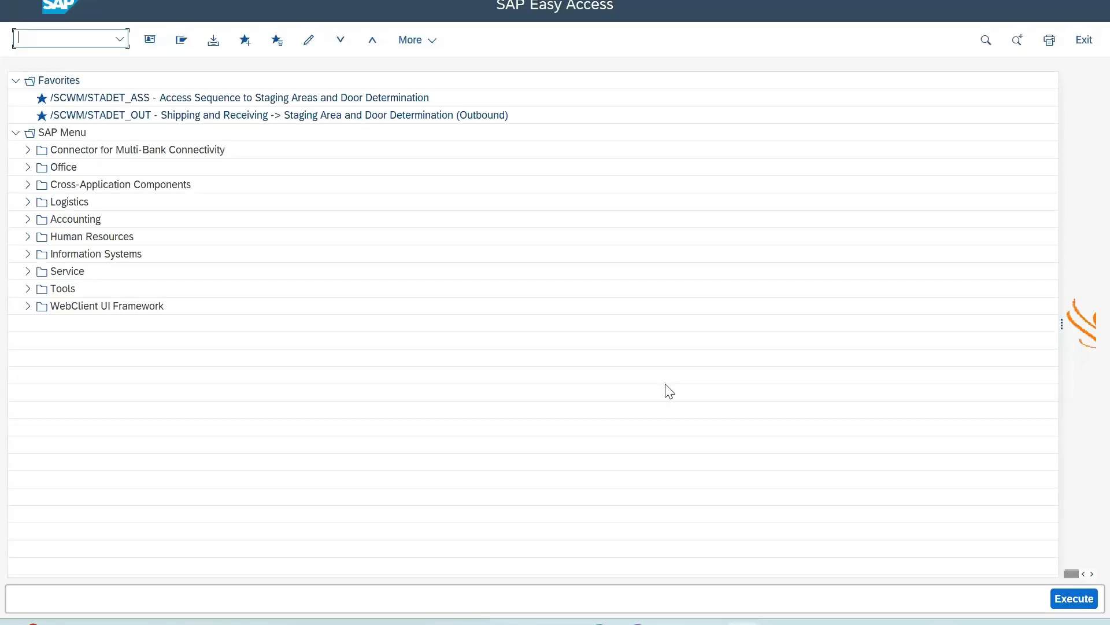
type("vl02n")
key("Return")
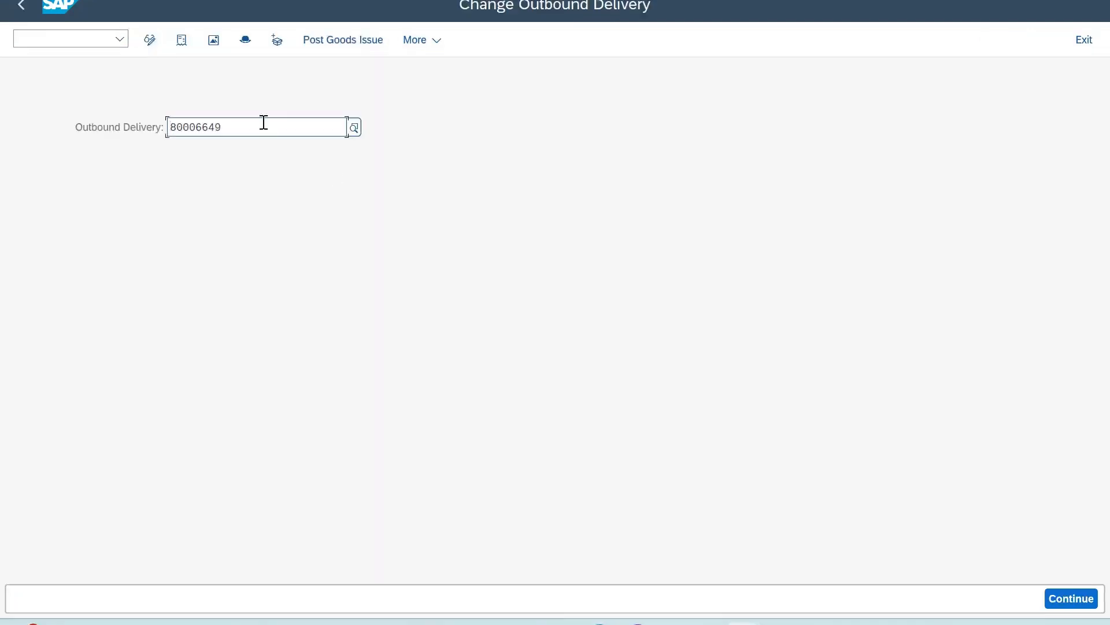
key("Return")
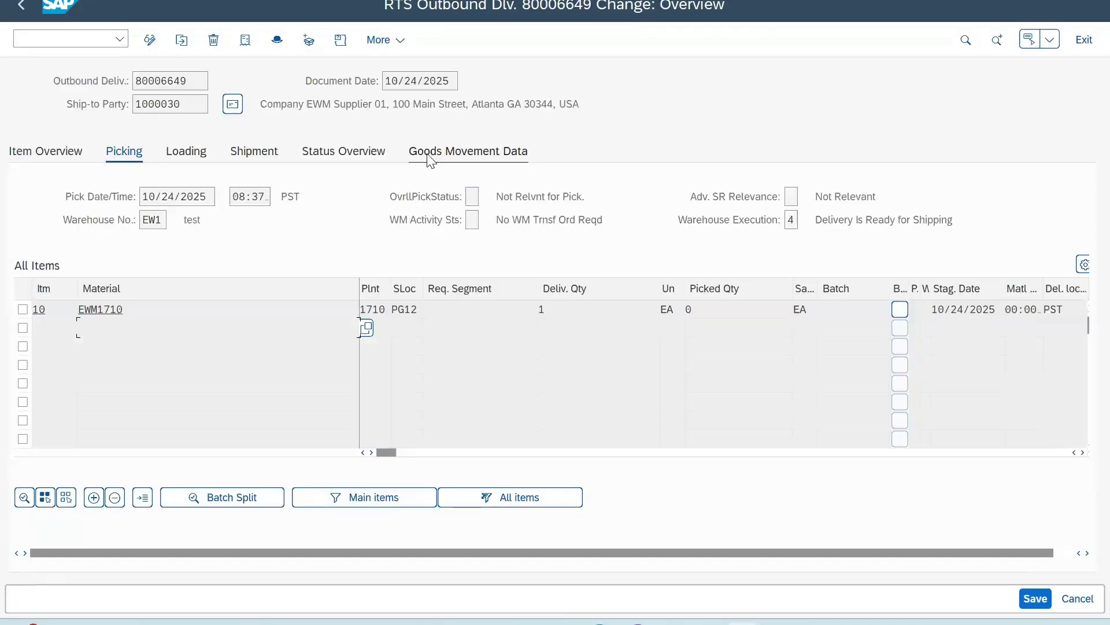
- Check the goods movement status in the delivery's Goods Movement Data and display its document flow
left_click(431, 155)
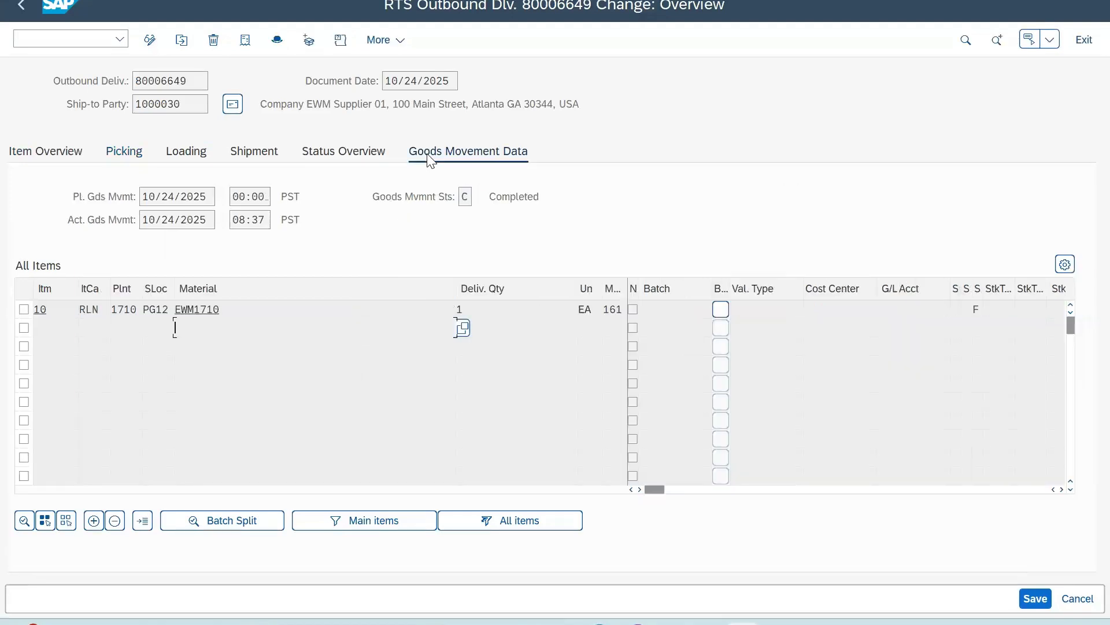
left_click(465, 196)
left_click(535, 201)
left_click(470, 198)
double_click(501, 199)
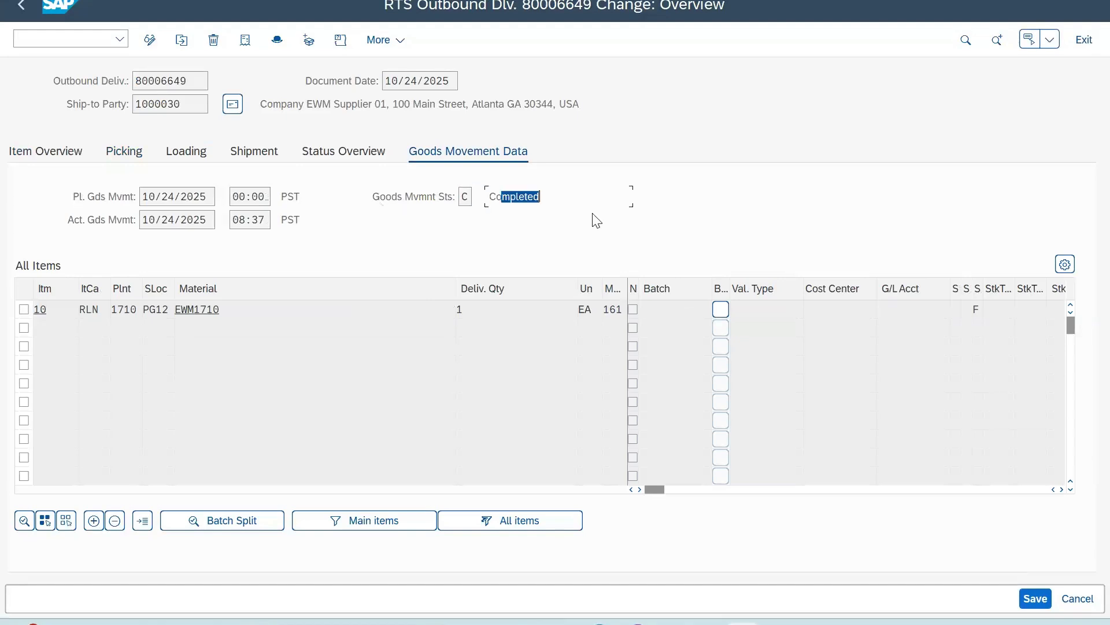
left_click(248, 45)
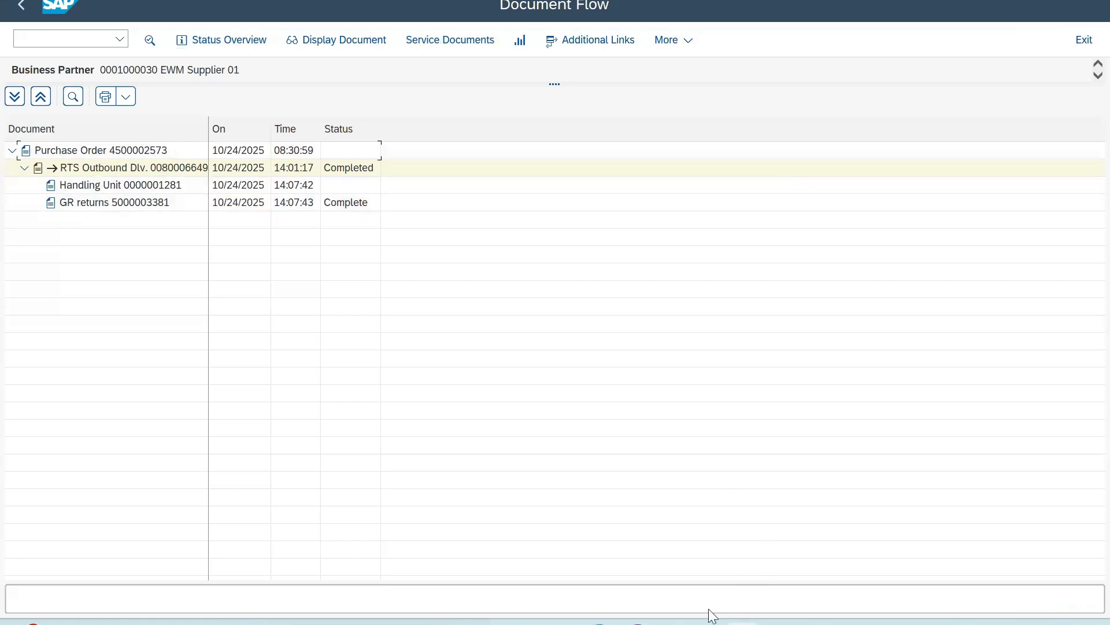
- Switch to the open Display IMG window showing the ERP Integration delivery processing settings
left_click(661, 576)
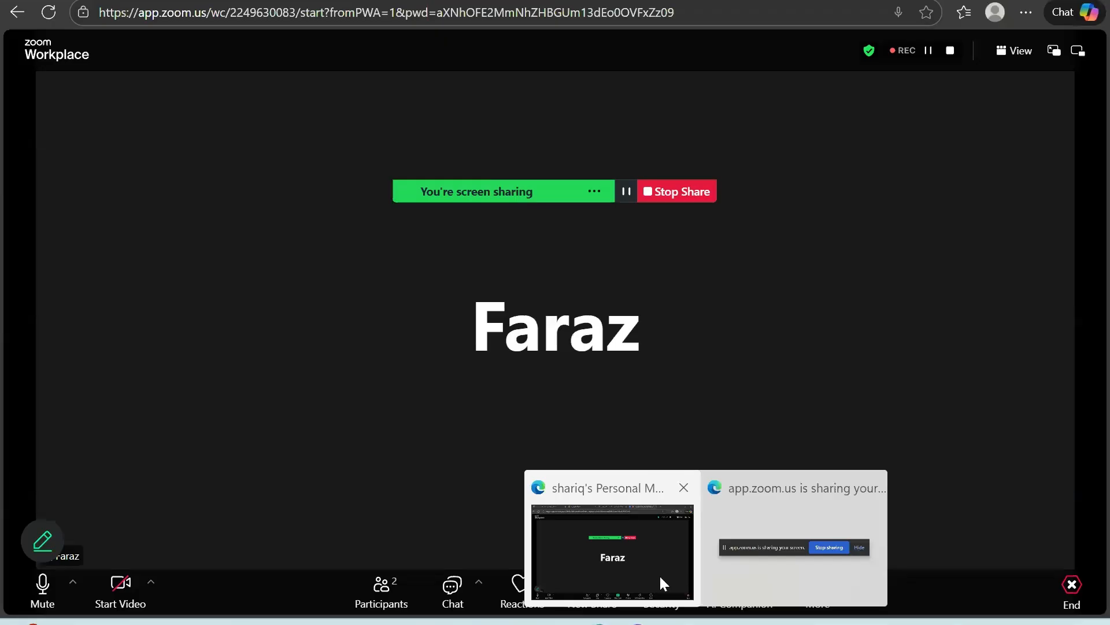
mouse_move(743, 622)
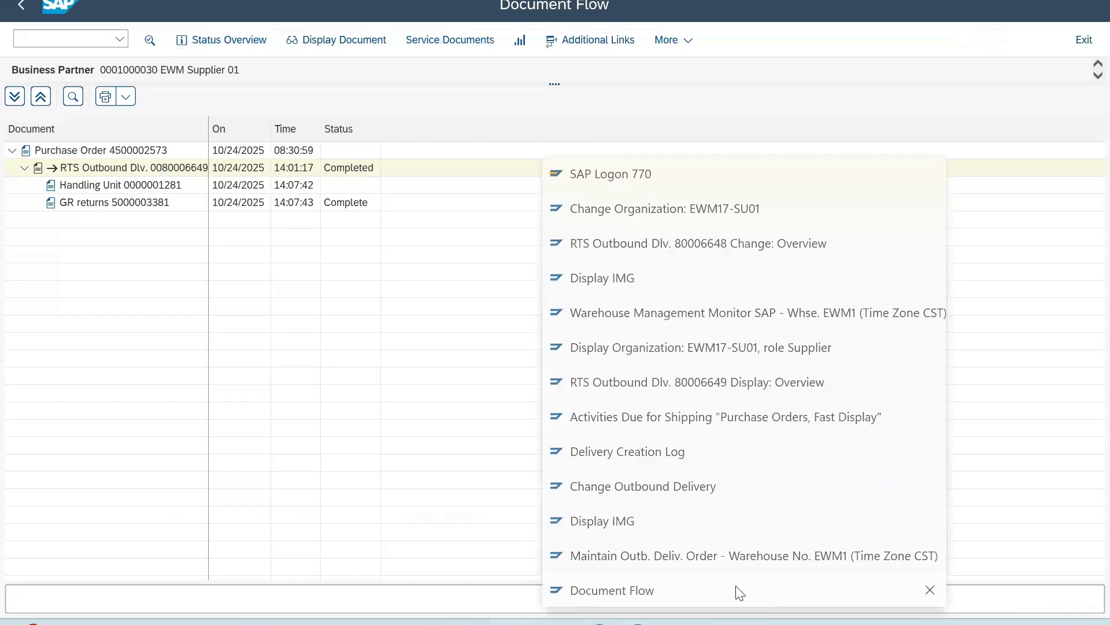
left_click(702, 518)
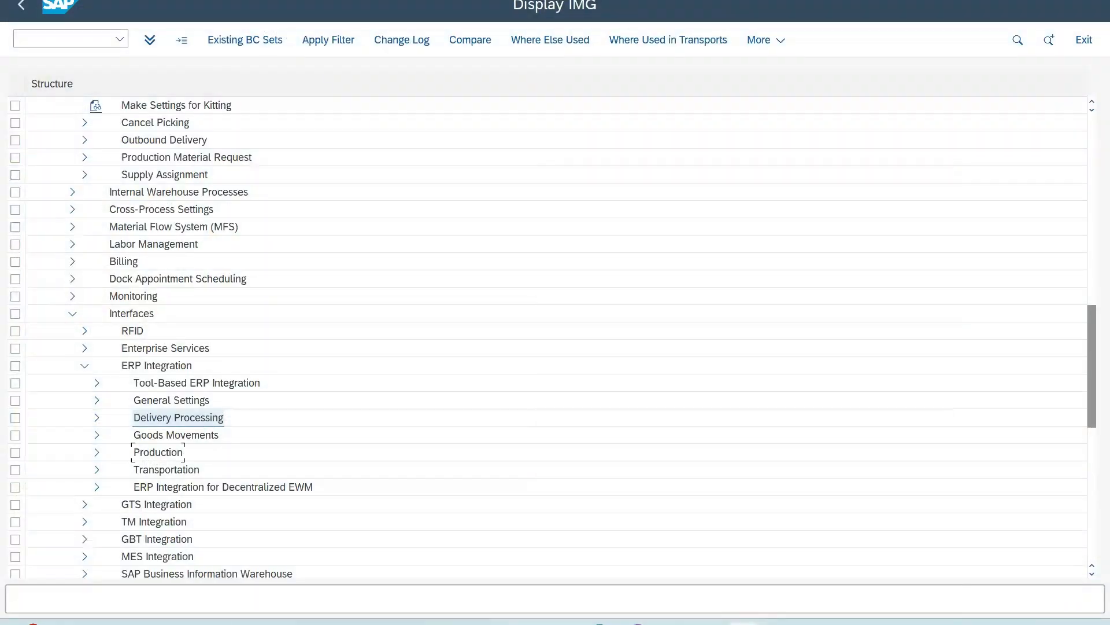
mouse_move(744, 622)
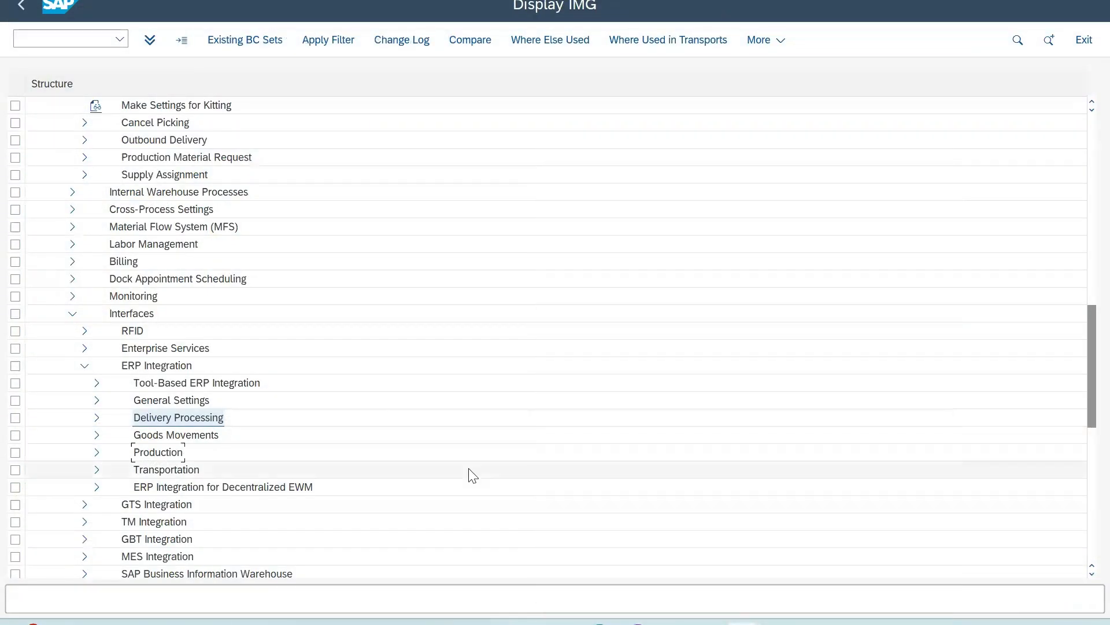